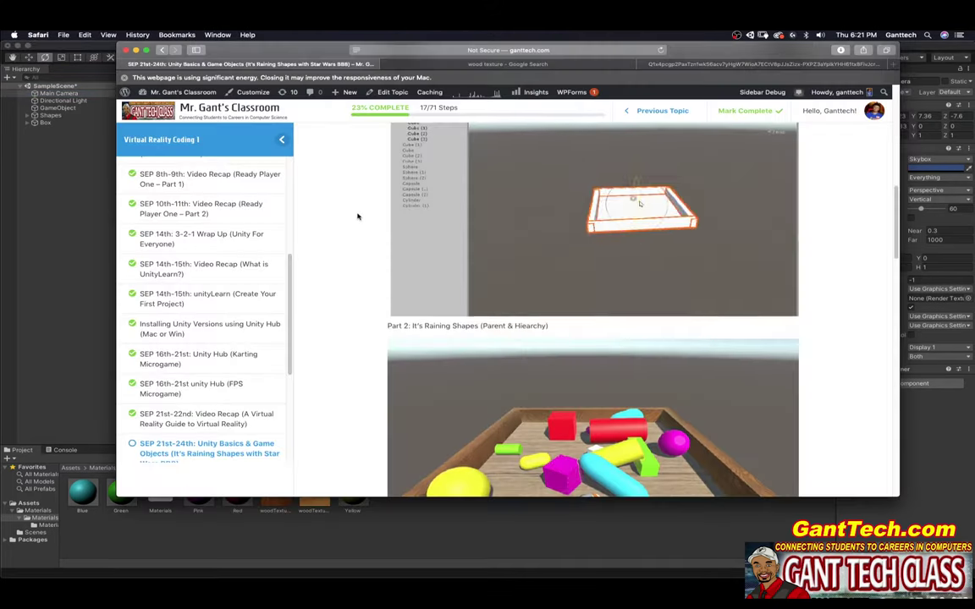
Look over the lesson page's finished scene preview and search Google Images for "bb8".
scroll(356, 214, "down", 2)
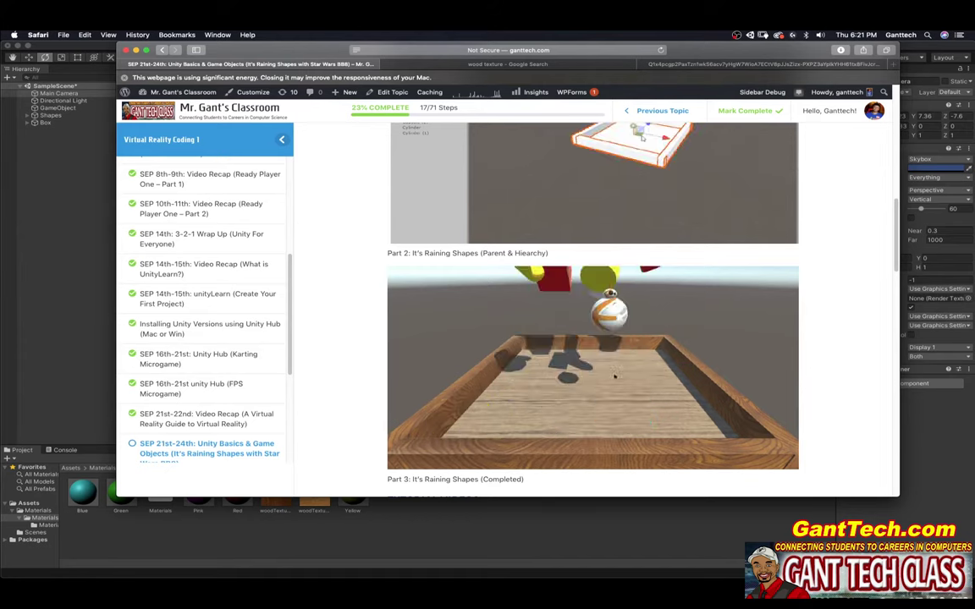
left_click(531, 64)
scroll(461, 191, "up", 5)
left_click_drag(250, 90, 200, 89)
type("bb8")
key("Return")
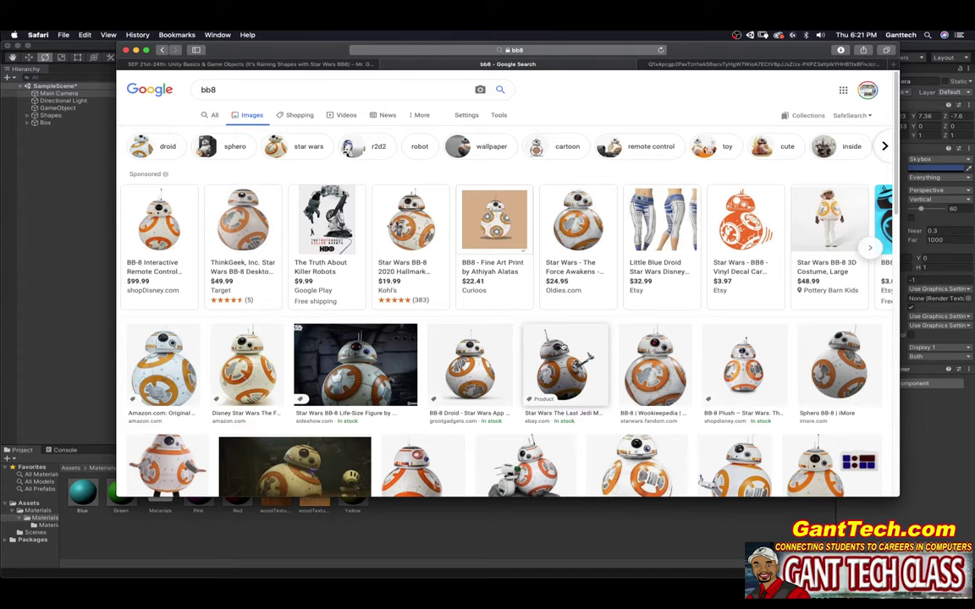
Enlarge the eBay Star Wars The Last Jedi BB-8 picture and place the browser window beside Unity as a reference.
left_click(558, 357)
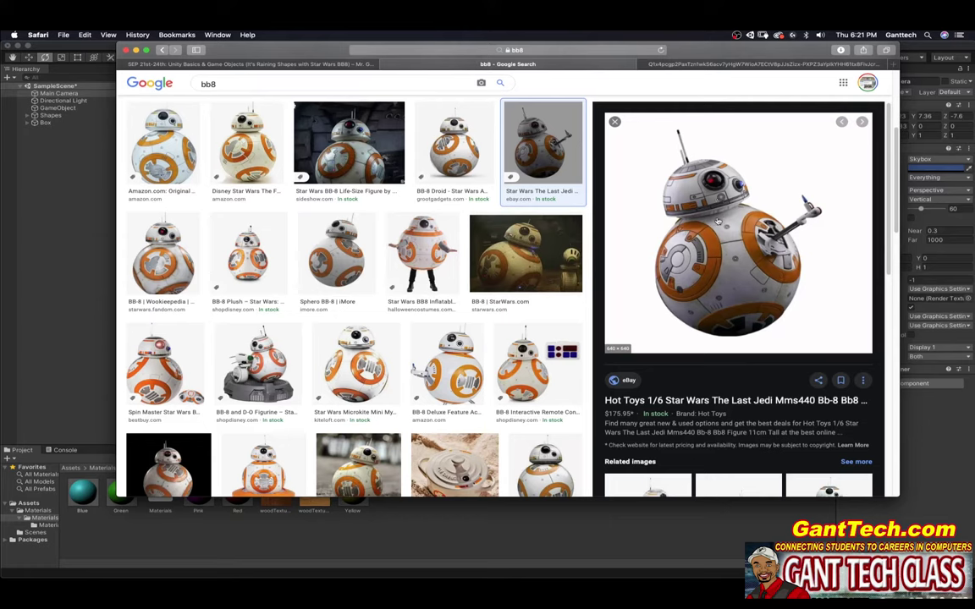
left_click_drag(692, 51, 732, 54)
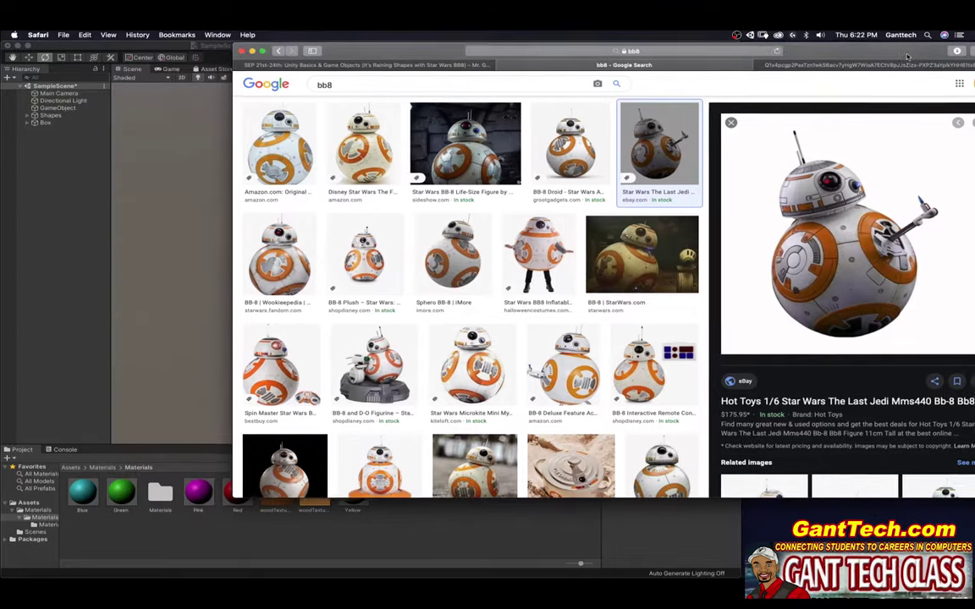
left_click(193, 157)
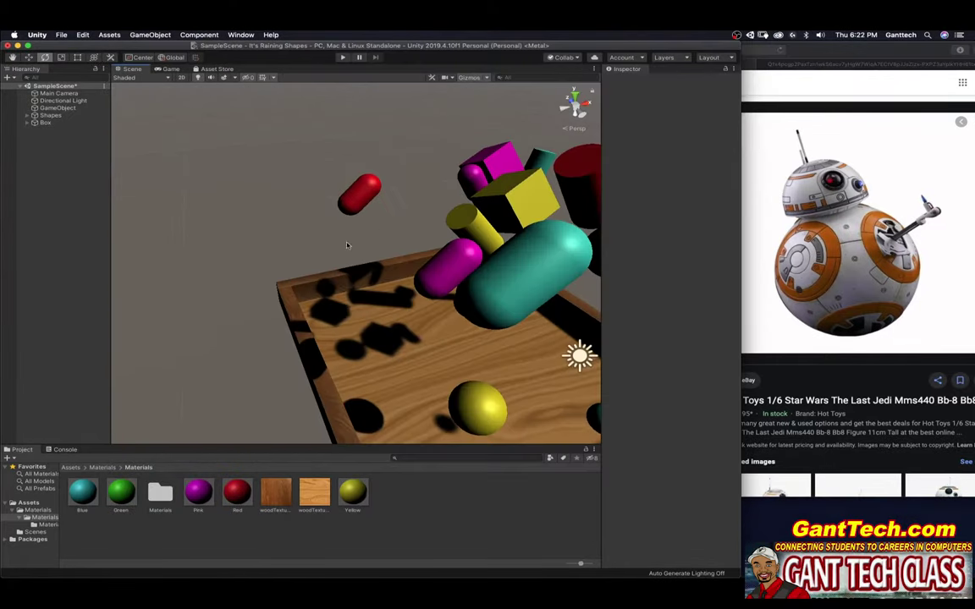
Create an empty object at the top level of the scene and name it BB8.
left_click_drag(274, 231, 407, 224, "alt")
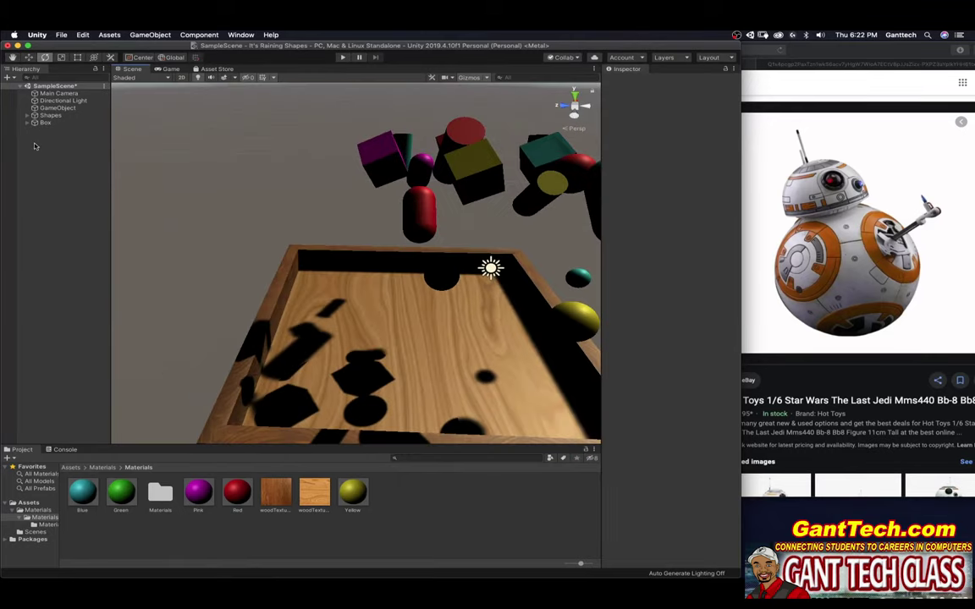
right_click(37, 140)
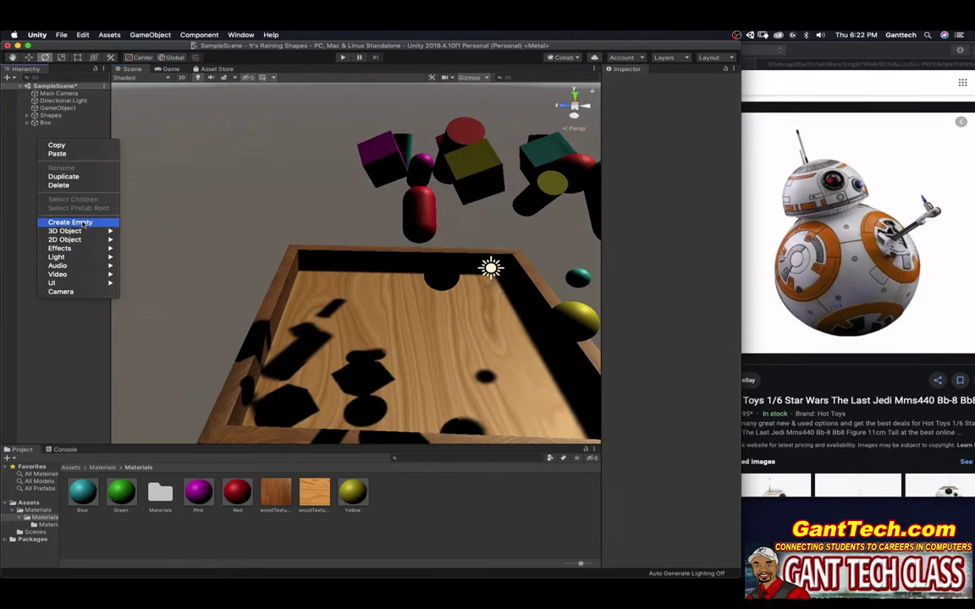
left_click(60, 223)
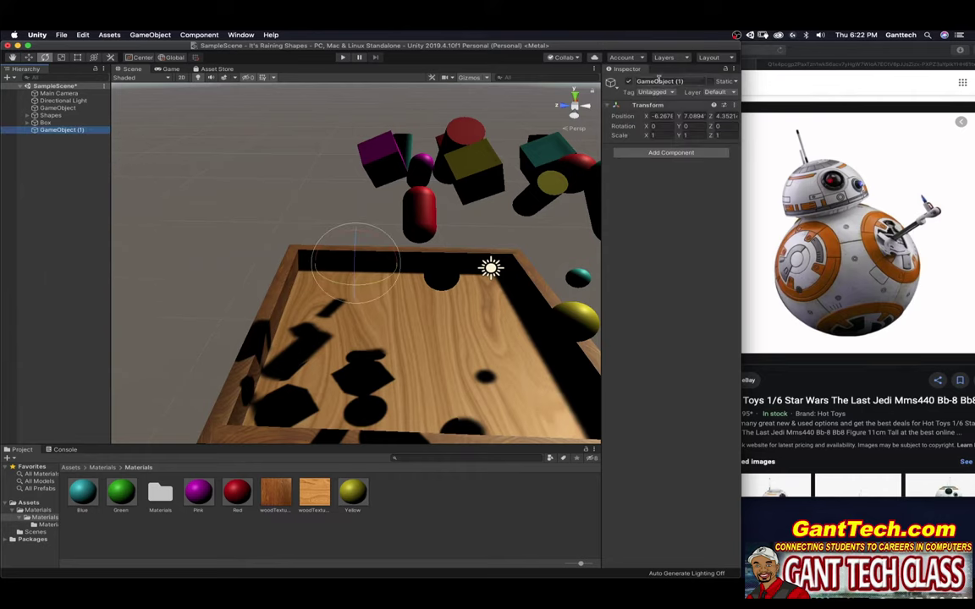
left_click(660, 81)
type("BB8")
key("Return")
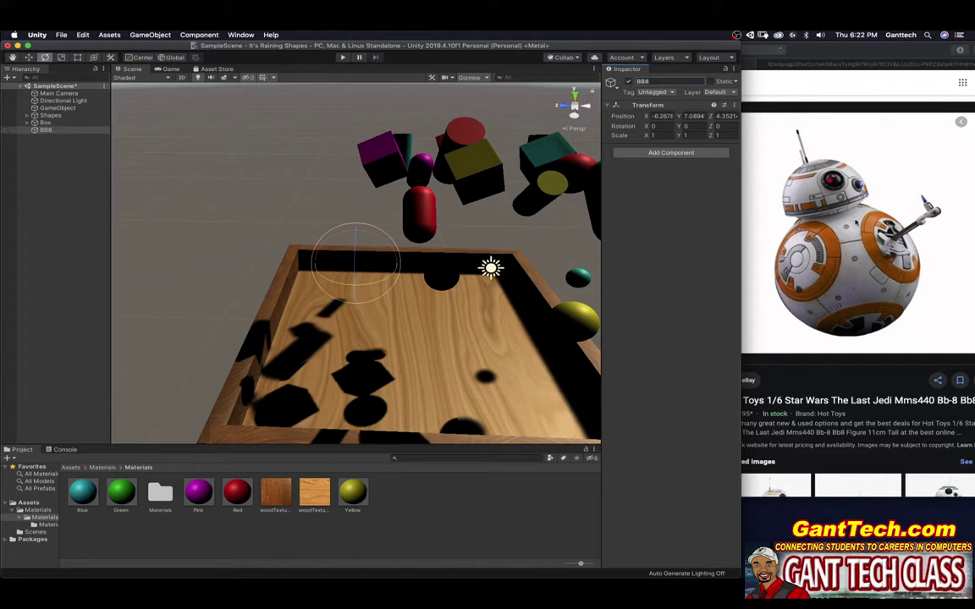
Add a 3D sphere as a child of the BB8 object.
right_click(48, 133)
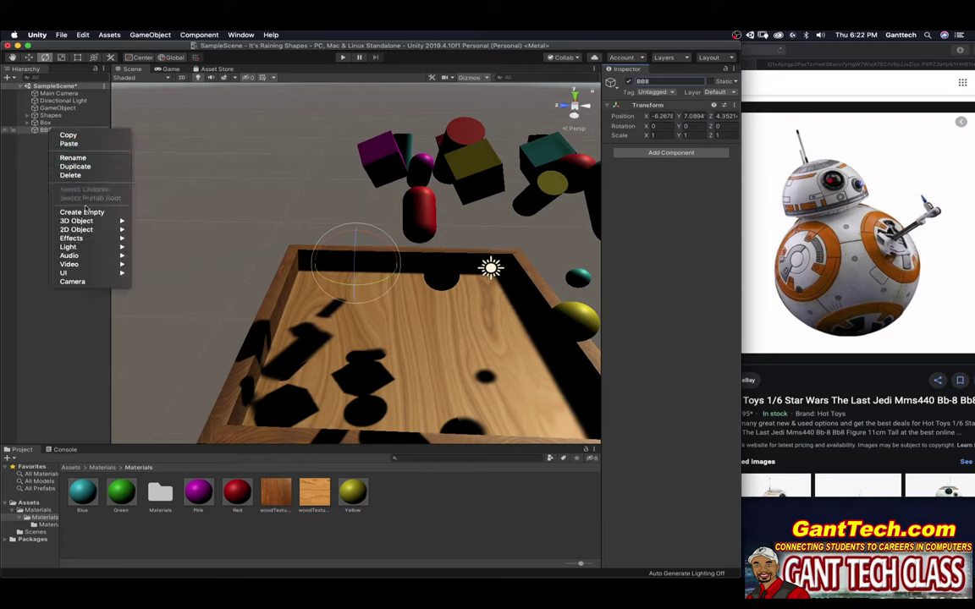
mouse_move(80, 220)
left_click(154, 229)
right_click_drag(279, 264, 428, 288)
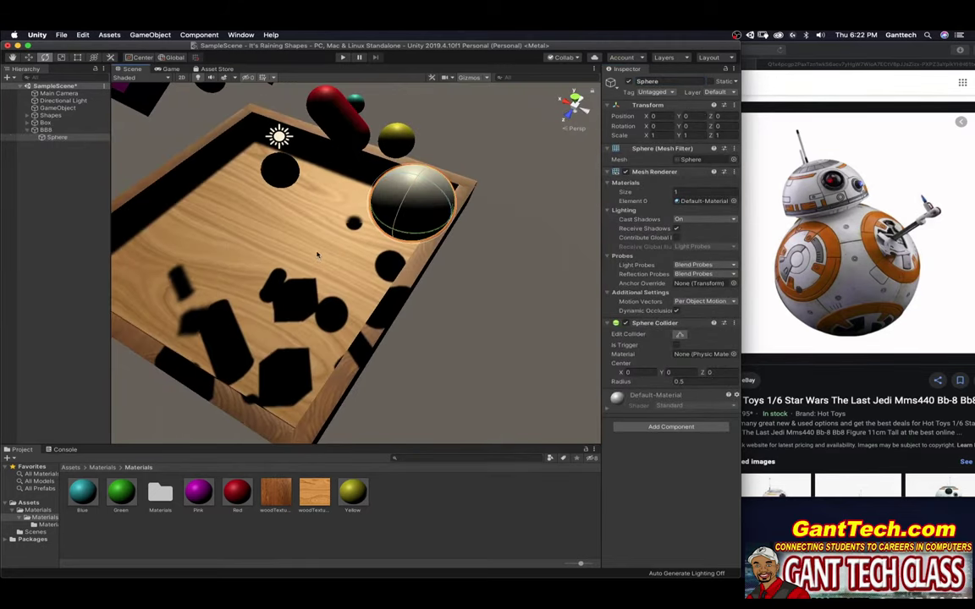
left_click_drag(318, 253, 330, 237, "alt")
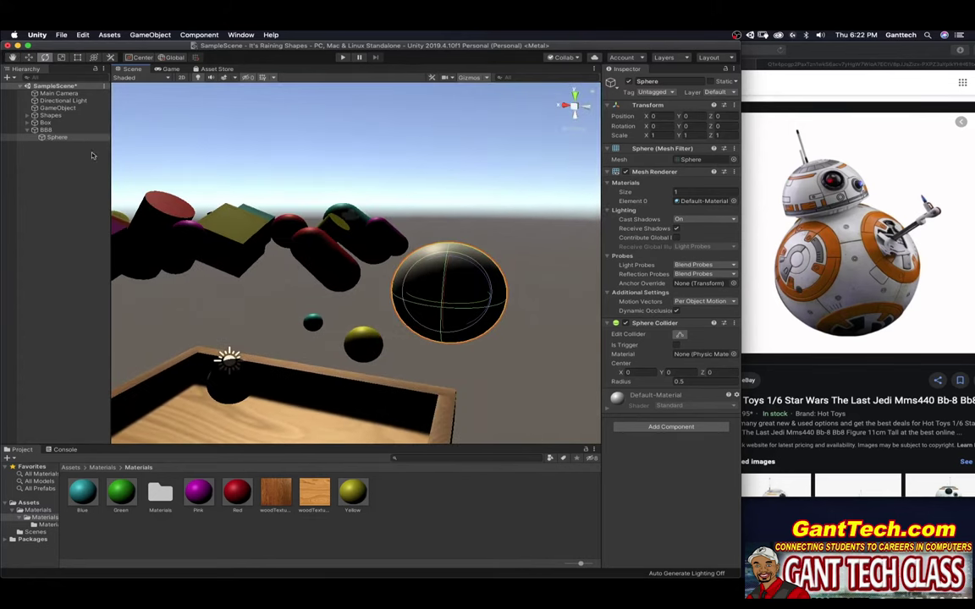
Move the whole BB8 object over the wooden box, to about X -4.76 and Z 5.03.
left_click(44, 129)
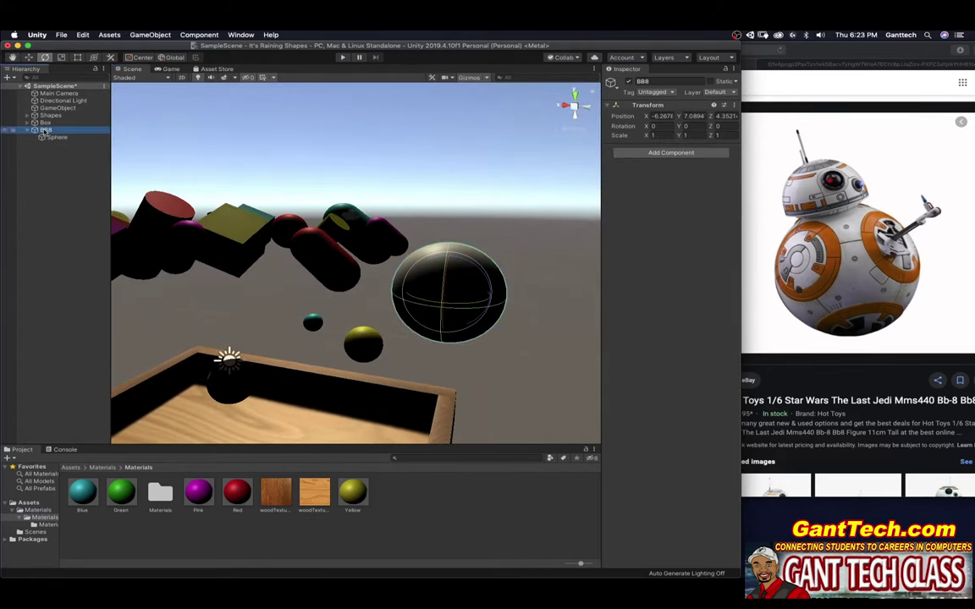
left_click(28, 57)
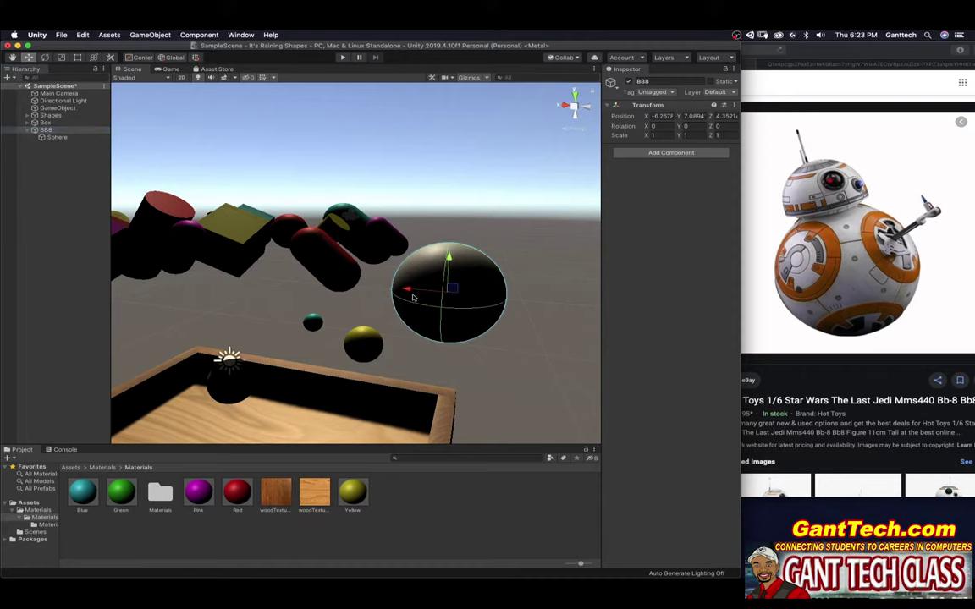
left_click_drag(413, 293, 240, 307)
mouse_move(332, 300)
left_mouse_down("alt")
mouse_move(265, 404)
mouse_move(450, 305)
mouse_move(434, 224)
mouse_move(313, 301)
left_mouse_up("alt")
scroll(313, 301, "up", 3)
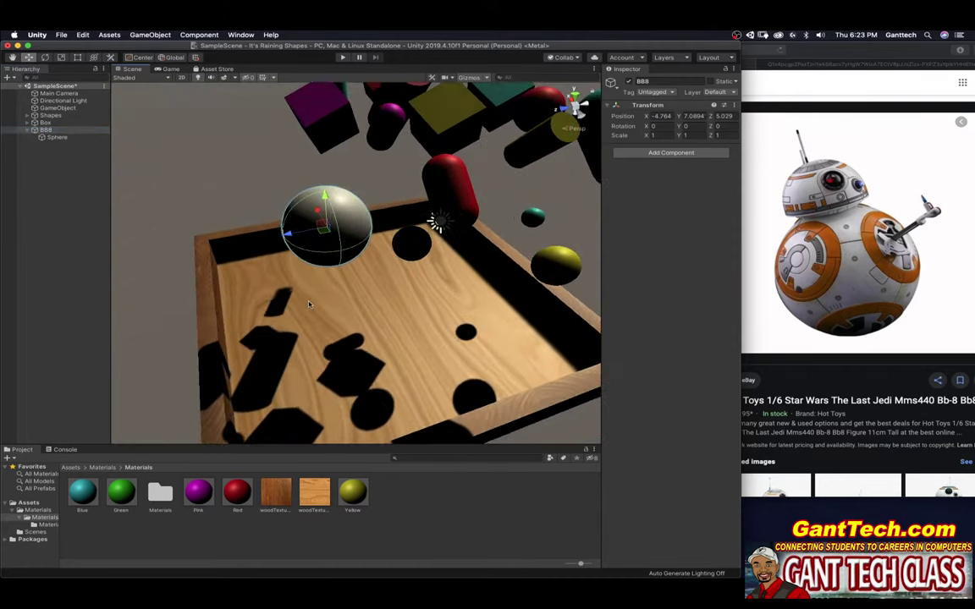
Rename the sphere under BB8 as Body.
left_click(54, 137)
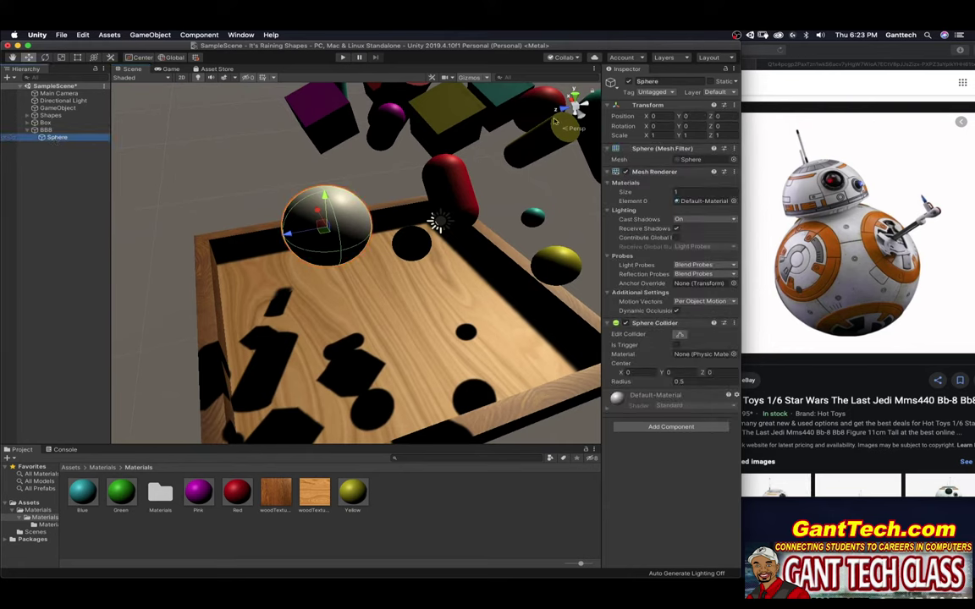
left_click(665, 81)
type("B")
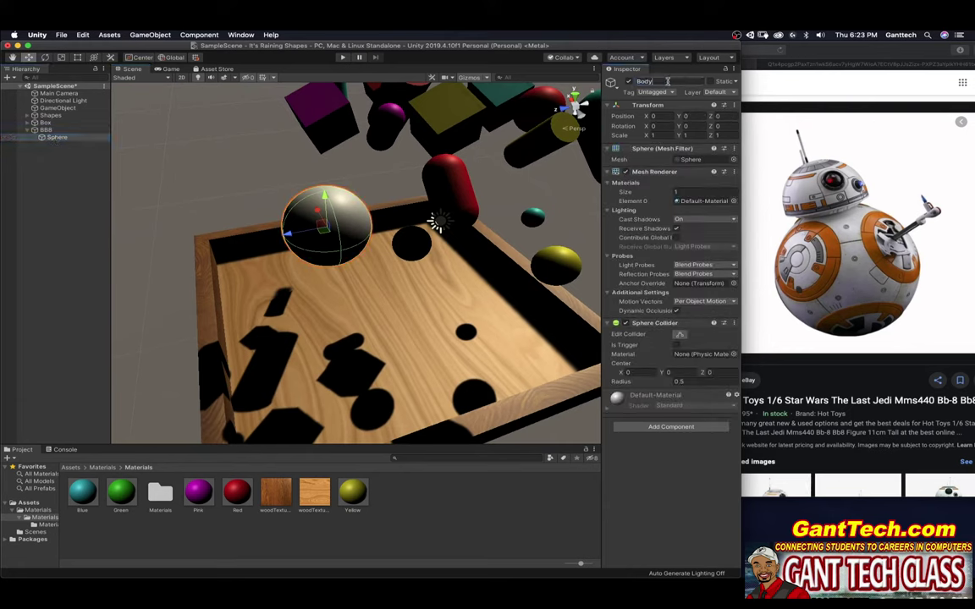
type("ody")
key("Return")
Duplicate the Body sphere and rename the copy as Head.
right_click(44, 141)
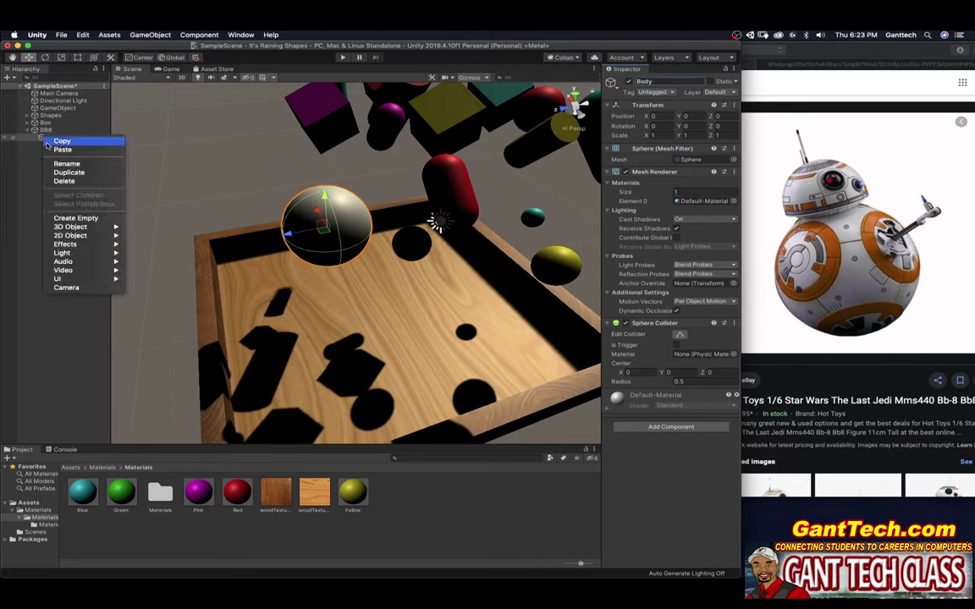
left_click(43, 138)
left_click(44, 138)
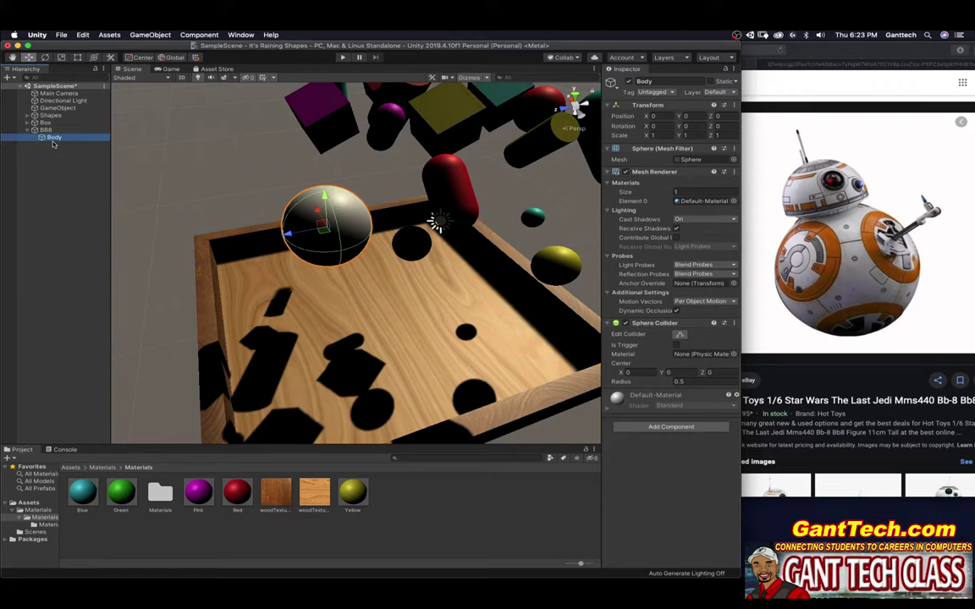
key("super+d")
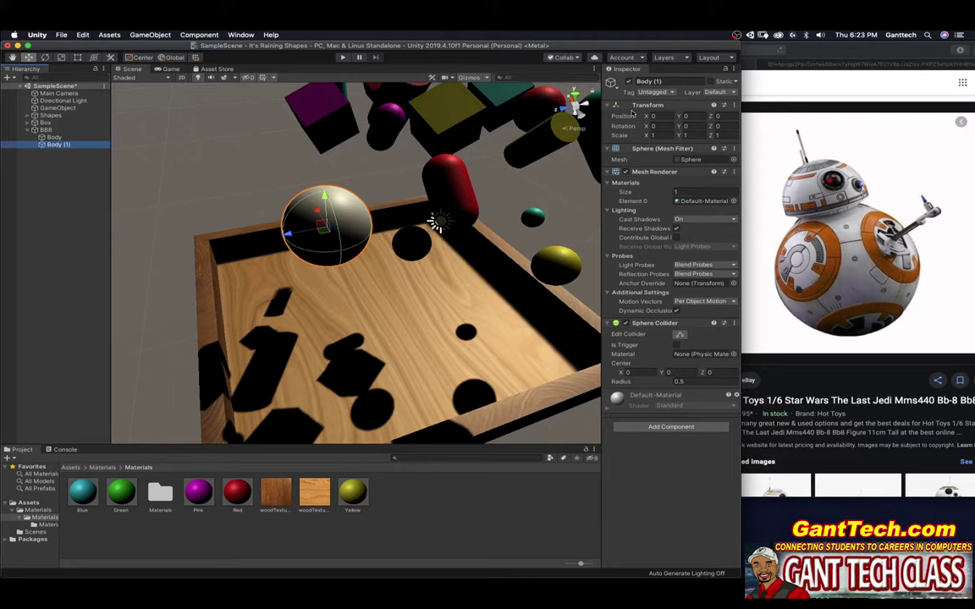
left_click(669, 81)
type("He")
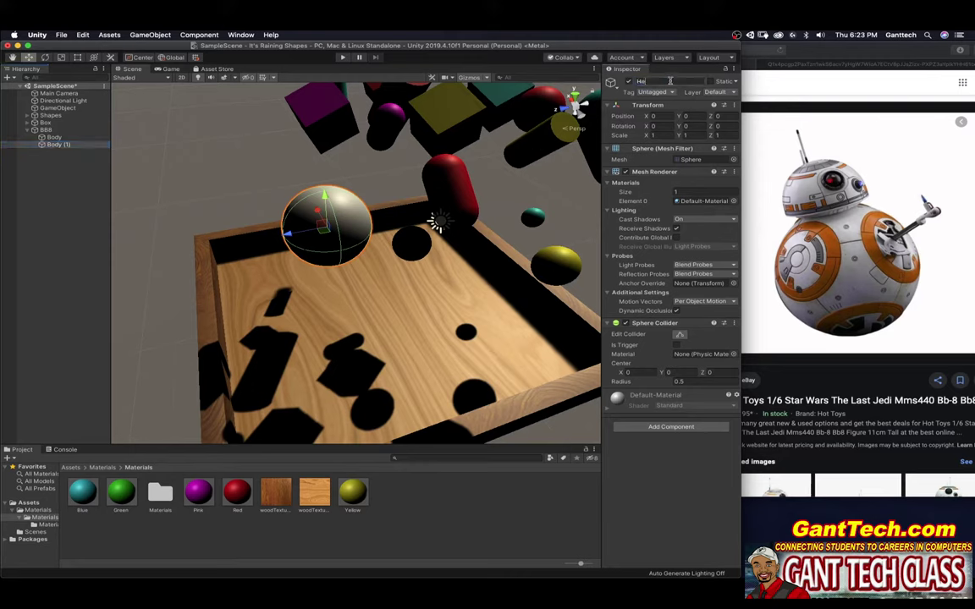
type("ad")
key("Return")
Raise the Head onto the top of the body at Y about 0.56 and shrink it to a flattened scale of about 0.41, 0.25, 0.41.
left_click(28, 57)
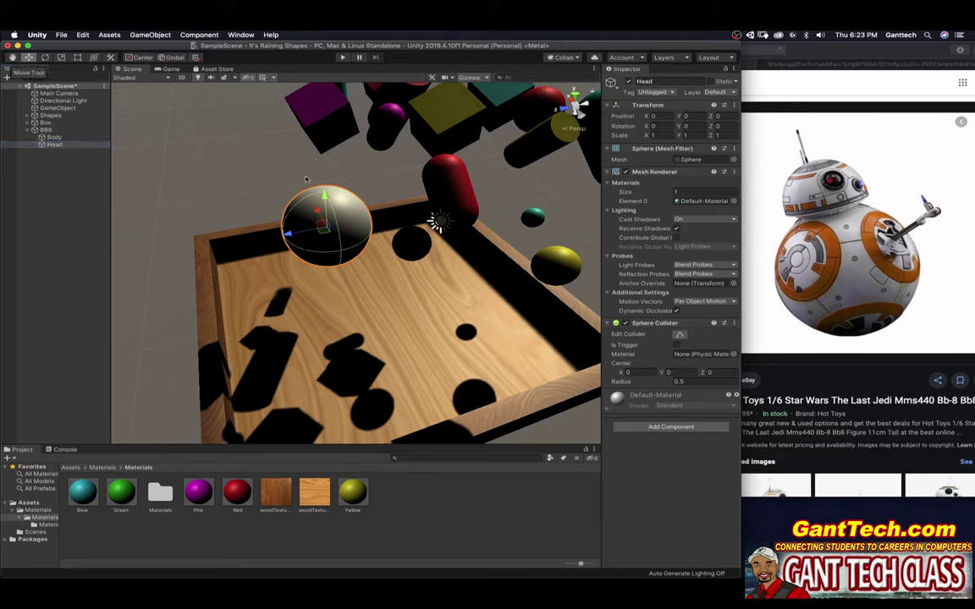
left_click_drag(324, 194, 319, 121)
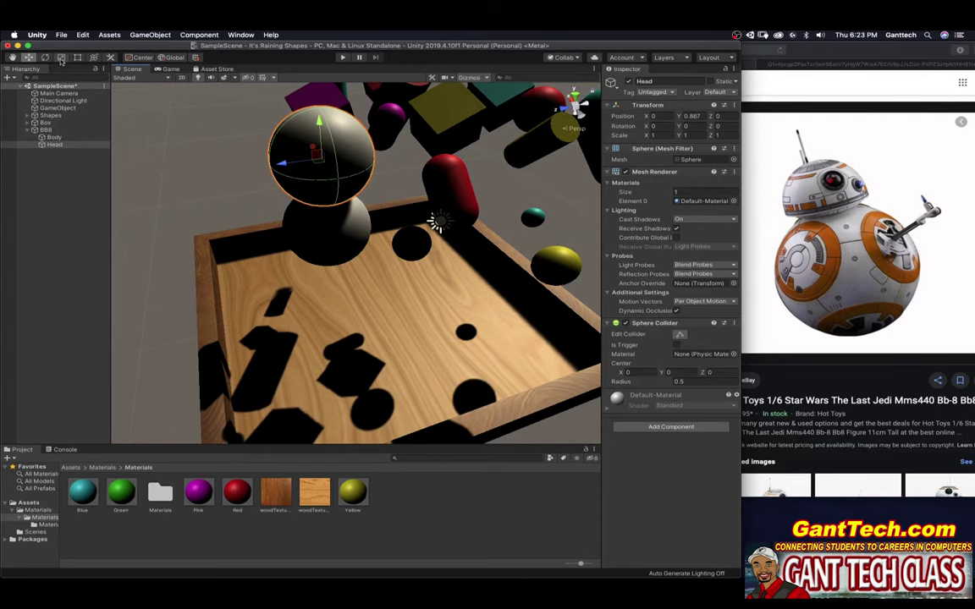
left_click(61, 58)
left_click_drag(320, 158, 344, 196)
left_click(29, 58)
scroll(342, 226, "up", 5)
left_click_drag(288, 237, 355, 224, "alt")
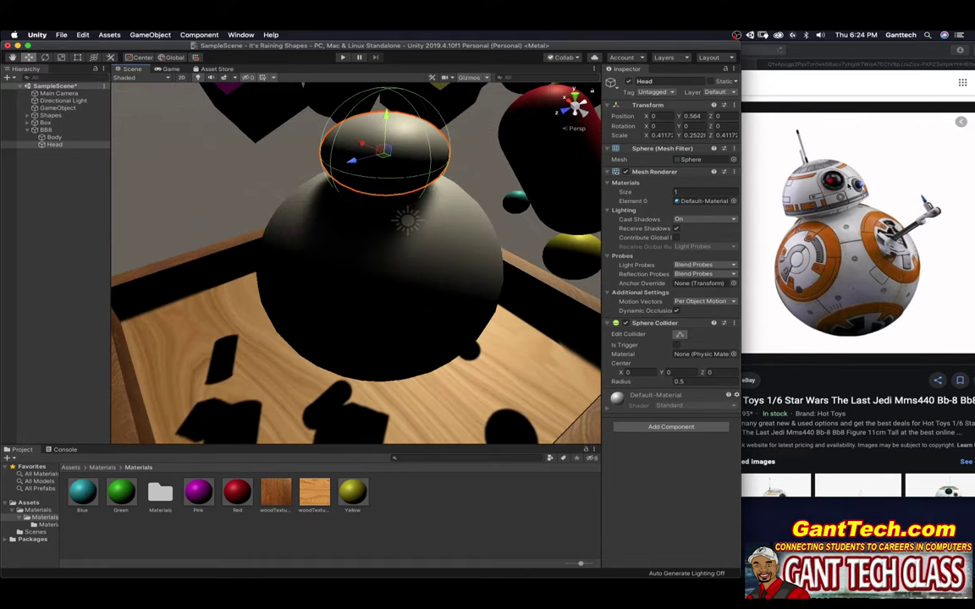
Add a 3D sphere as a child of the Head and move it in front of the head to Z about 0.68.
left_click(52, 138)
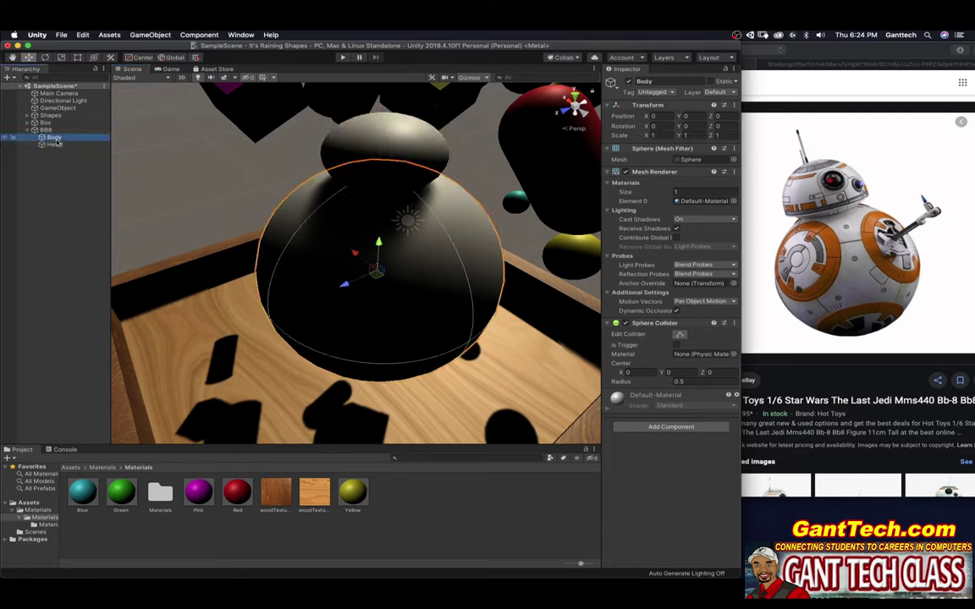
left_click(54, 145)
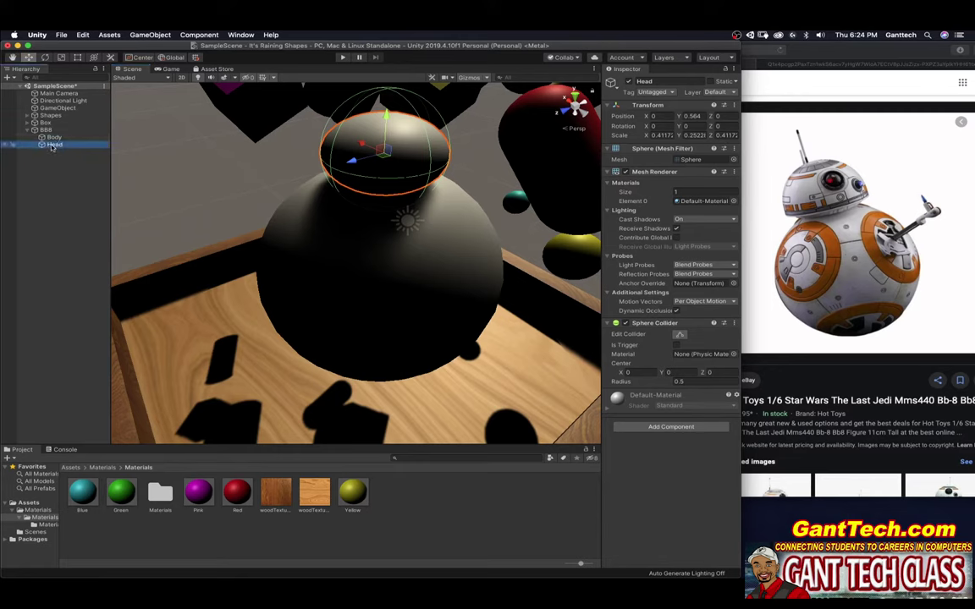
right_click(53, 147)
mouse_move(88, 237)
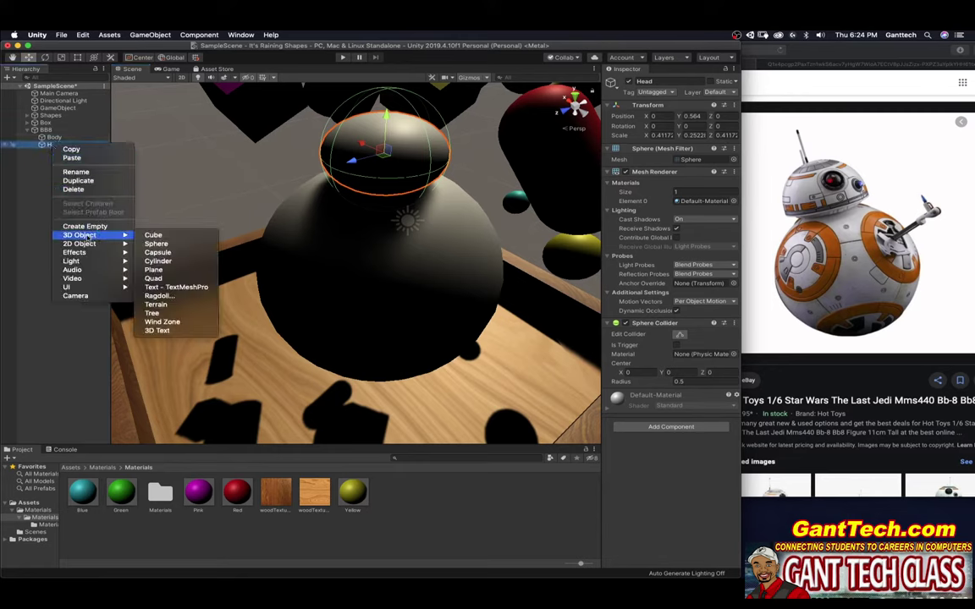
left_click(158, 244)
left_click_drag(352, 160, 273, 179)
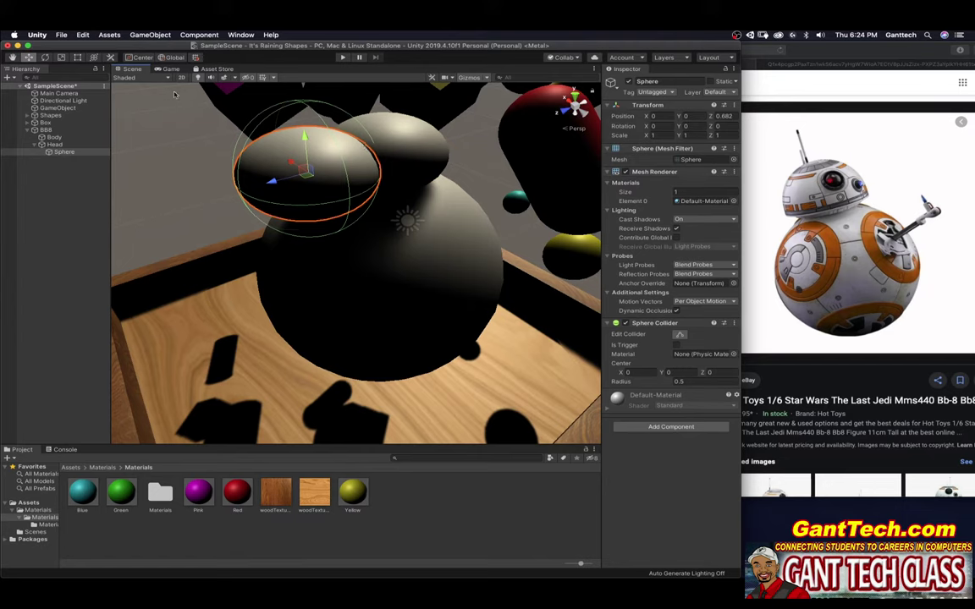
Scale the head's child sphere to about 0.33, 0.50, 0.33 and set it into the head at Y about 0.12, Z about 0.44.
left_click(60, 57)
left_click_drag(303, 167, 299, 127)
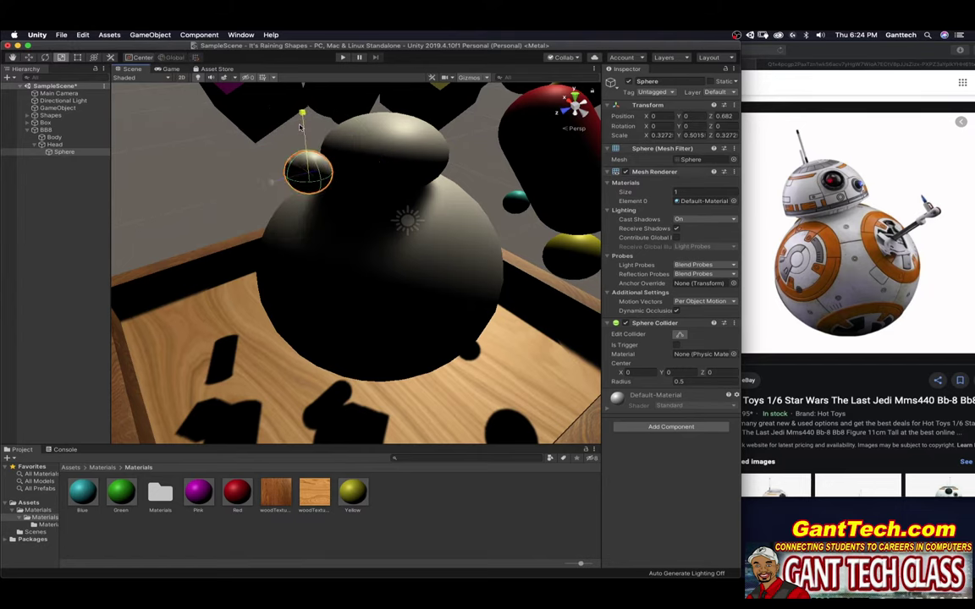
middle_click_drag(273, 175, 338, 197)
key("w")
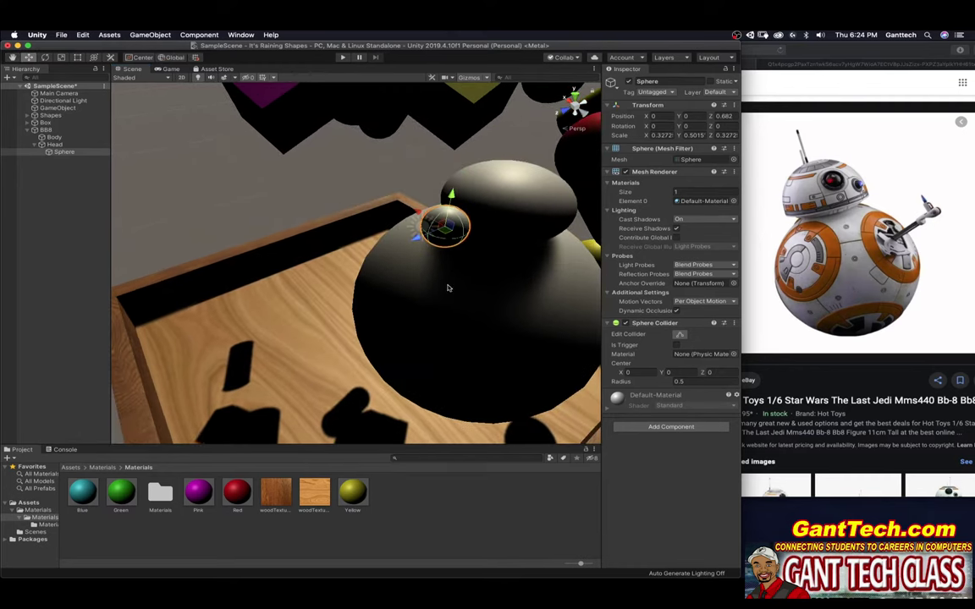
left_click_drag(415, 242, 443, 231)
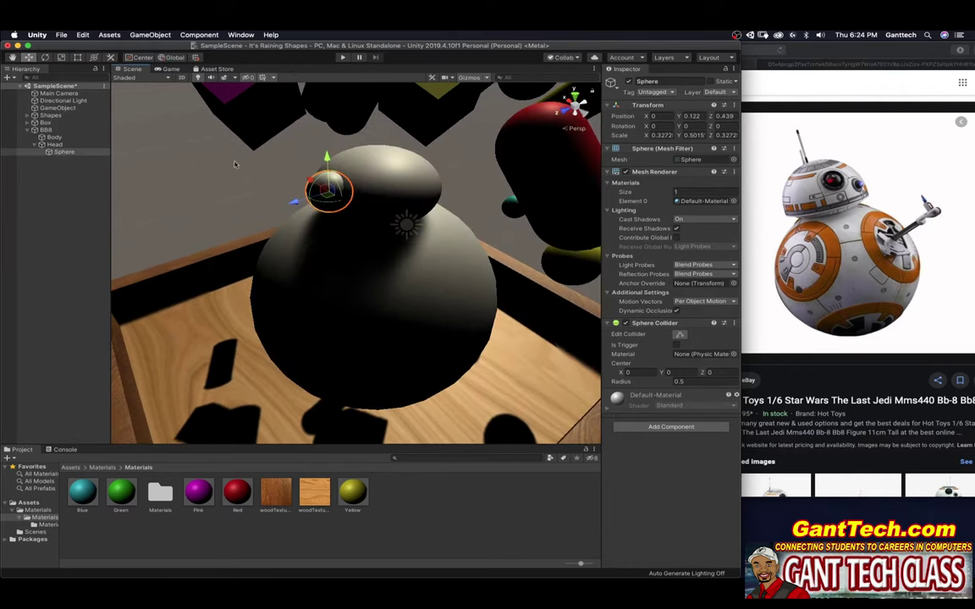
Shrink the eye sphere to a scale of about 0.24, 0.36, 0.24 and reposition it at Y about 0.27, Z about 0.46.
left_click(61, 58)
key("w")
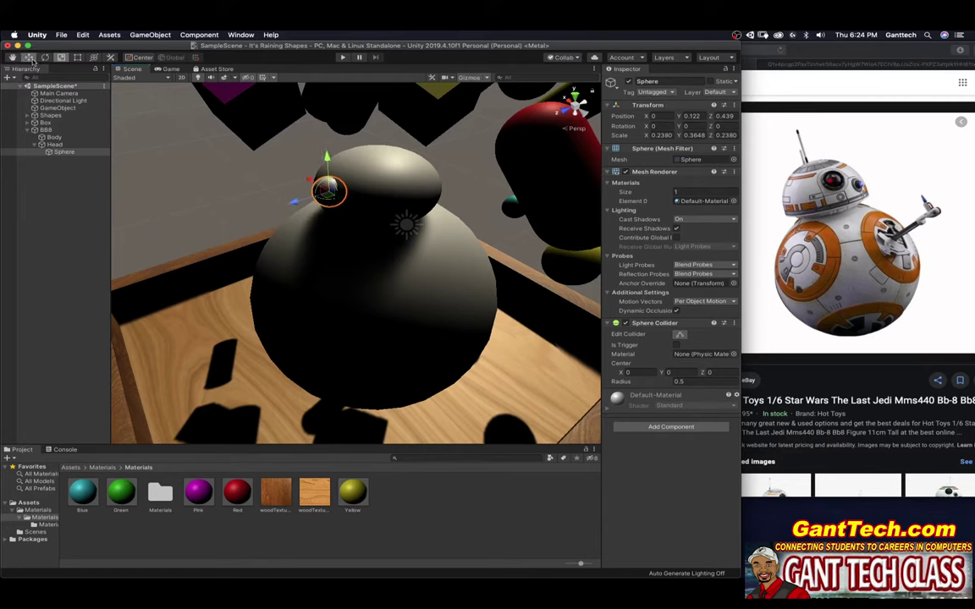
left_click_drag(296, 201, 320, 225, "alt")
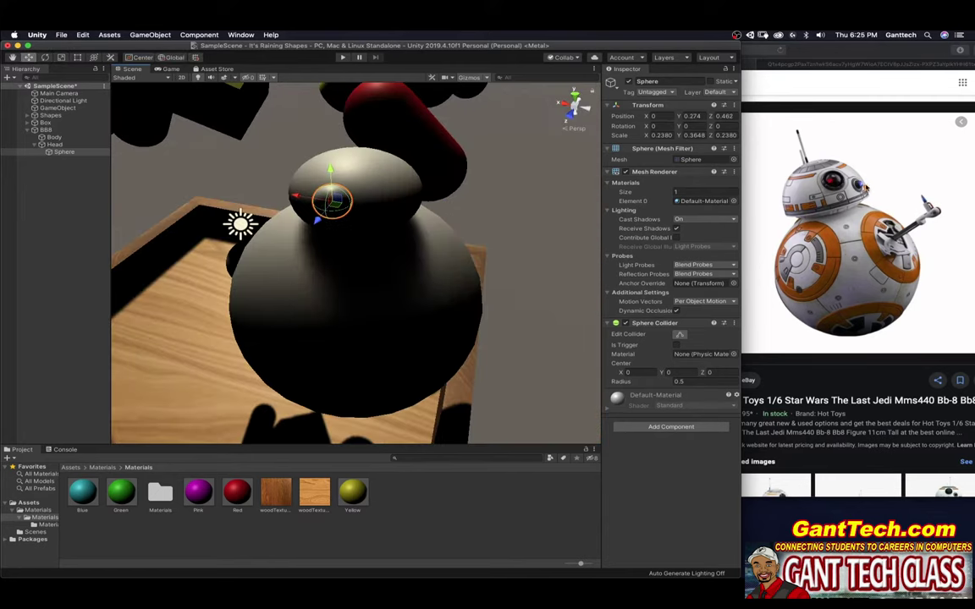
Duplicate the eye sphere, offset the copy to X about -0.28, Y about 0.18, and shrink it to about 0.12, 0.19, 0.12.
left_click(57, 153)
key("super+d")
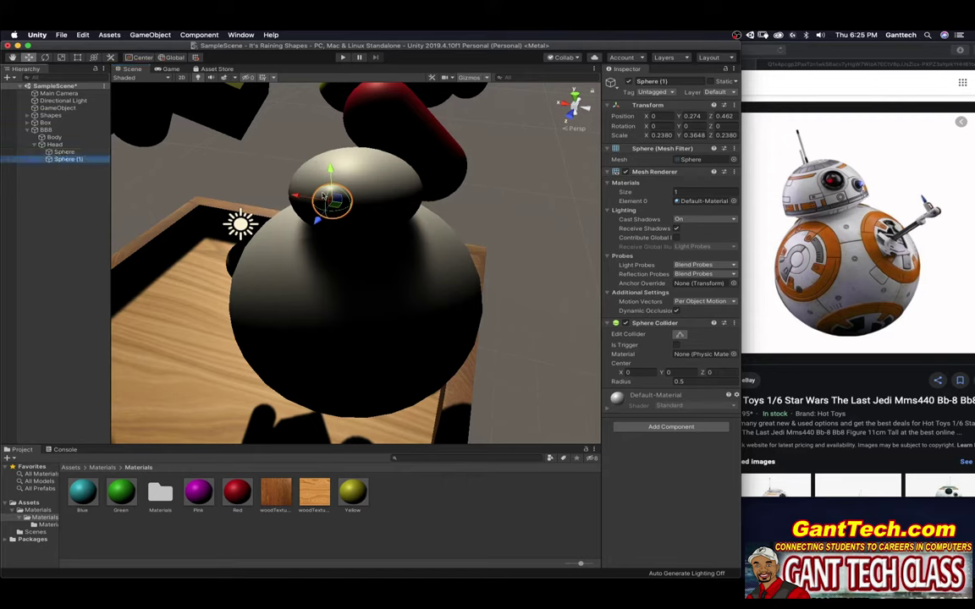
left_click_drag(294, 197, 323, 194)
key("r")
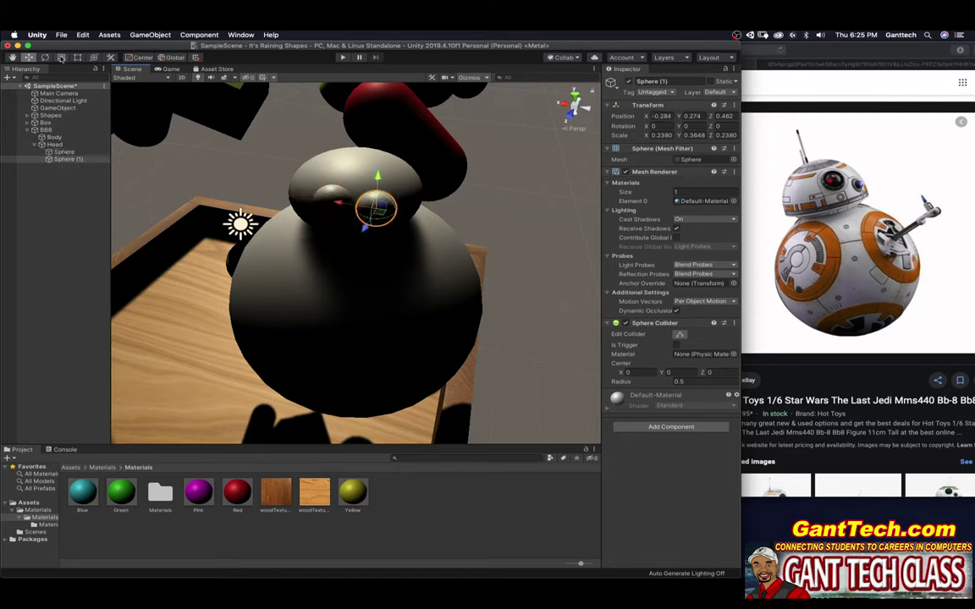
mouse_move(377, 210)
left_mouse_down()
mouse_move(376, 175)
mouse_move(376, 188)
left_mouse_up()
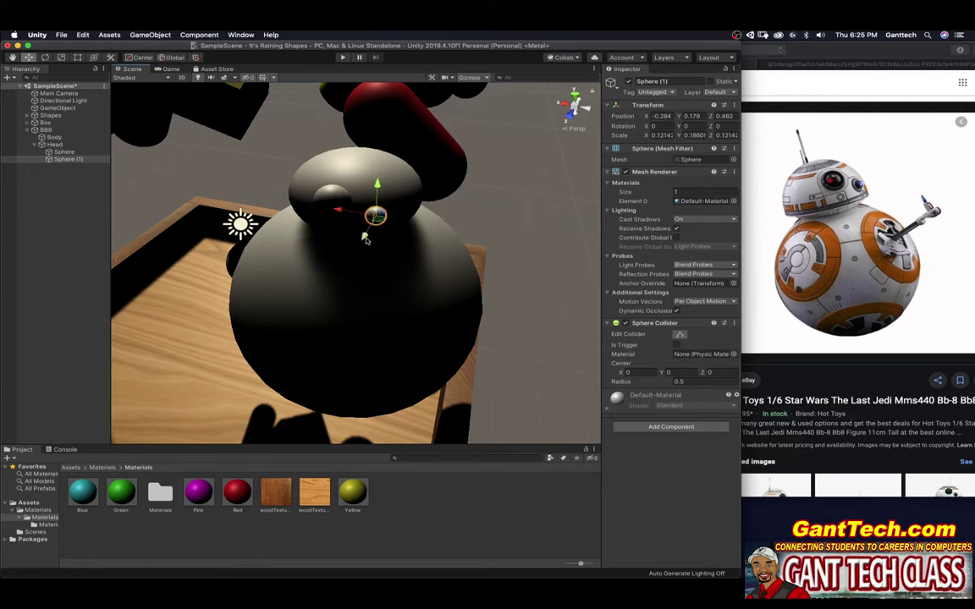
Set the large eye back into the head and embed the small eye at X about -0.17, Y about 0.11, Z about 0.42.
right_click_drag(394, 238, 323, 234)
left_click_drag(324, 232, 297, 235, "alt")
middle_click_drag(309, 226, 298, 235)
scroll(310, 246, "up", 3)
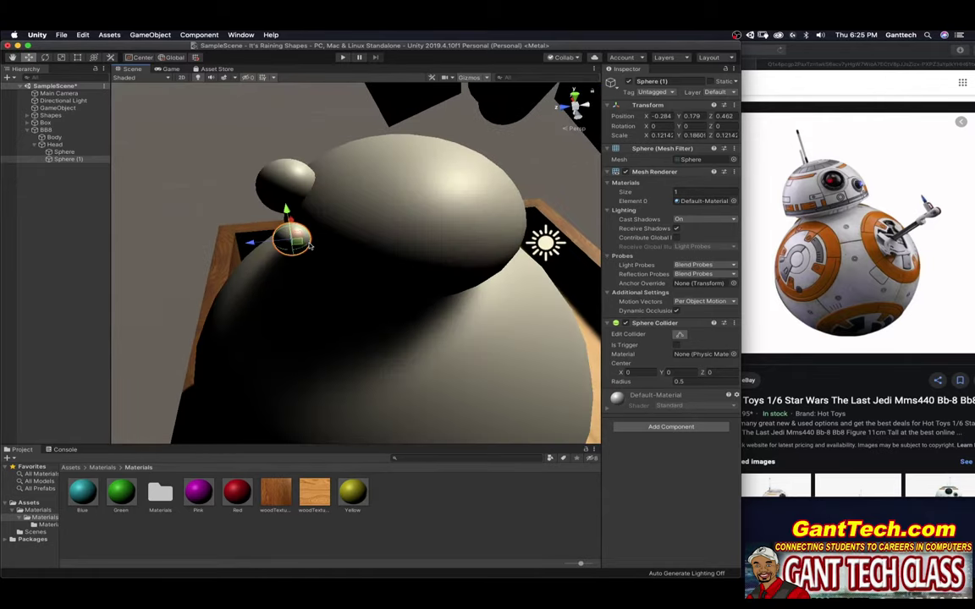
left_click(273, 192)
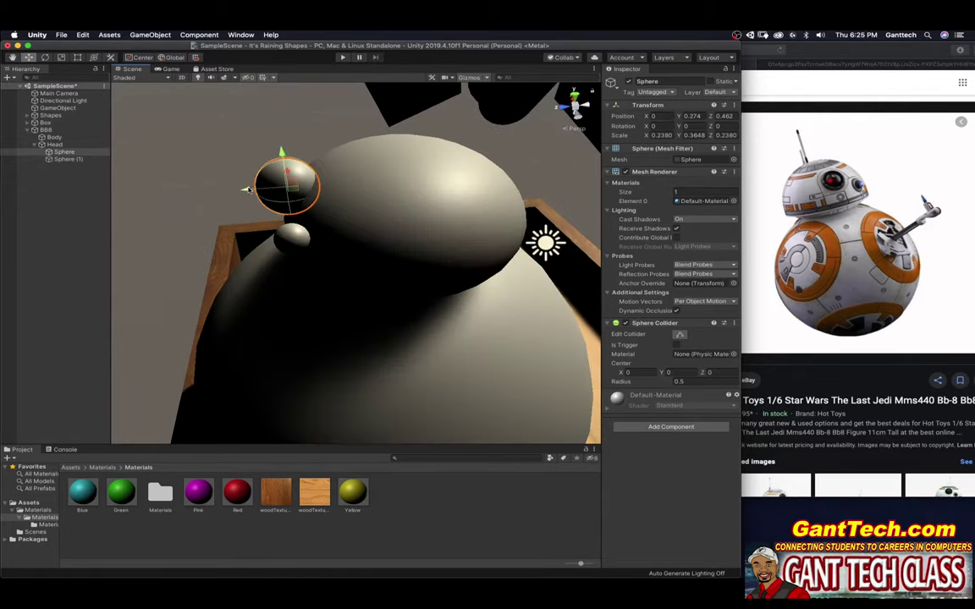
left_click_drag(243, 172, 311, 229)
left_click(293, 239)
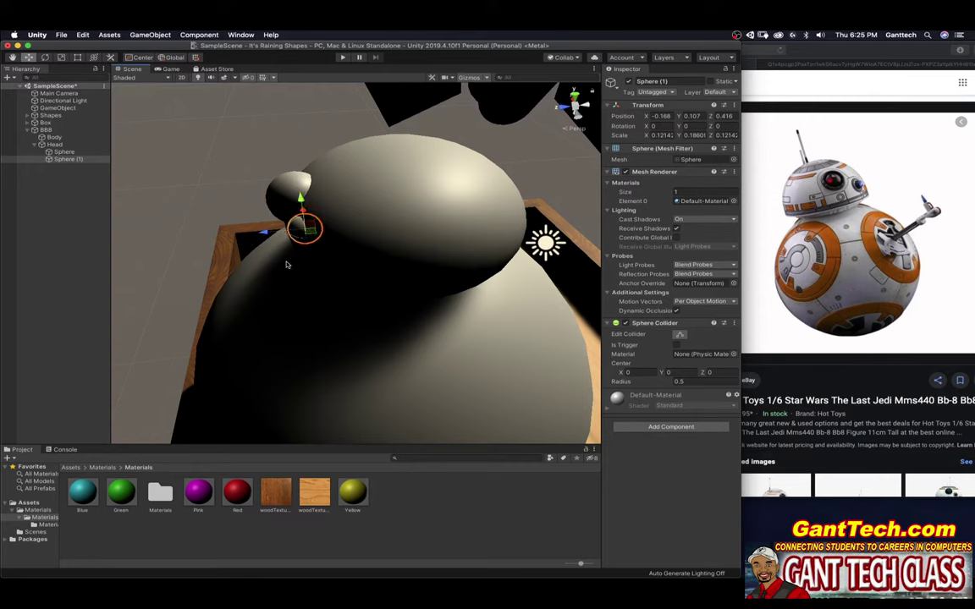
left_click_drag(287, 262, 324, 238, "alt")
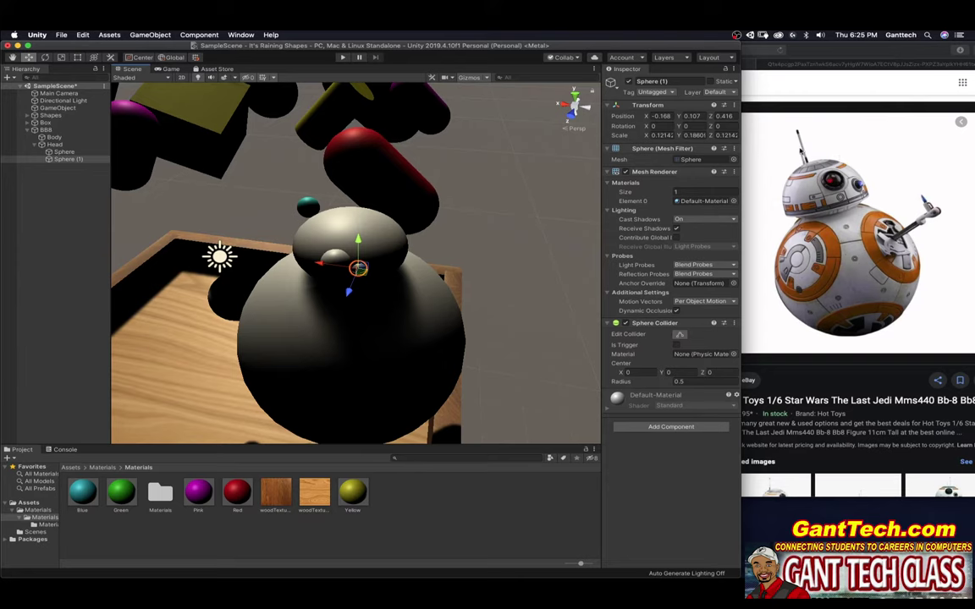
Add a 3D cylinder as a child of the Head and scale it to about 0.12, 0.51, 0.12.
left_click(49, 146)
right_click(55, 145)
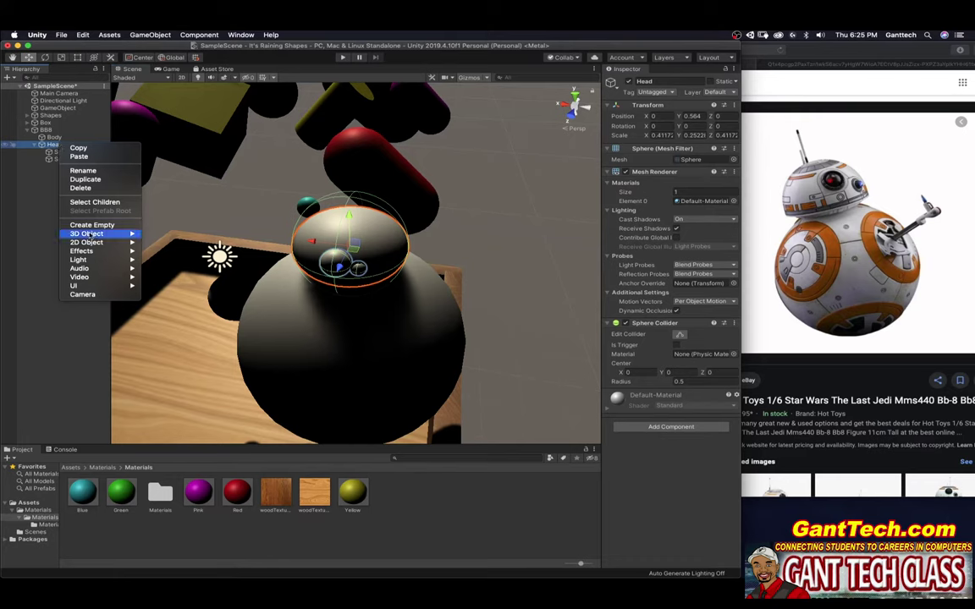
mouse_move(90, 234)
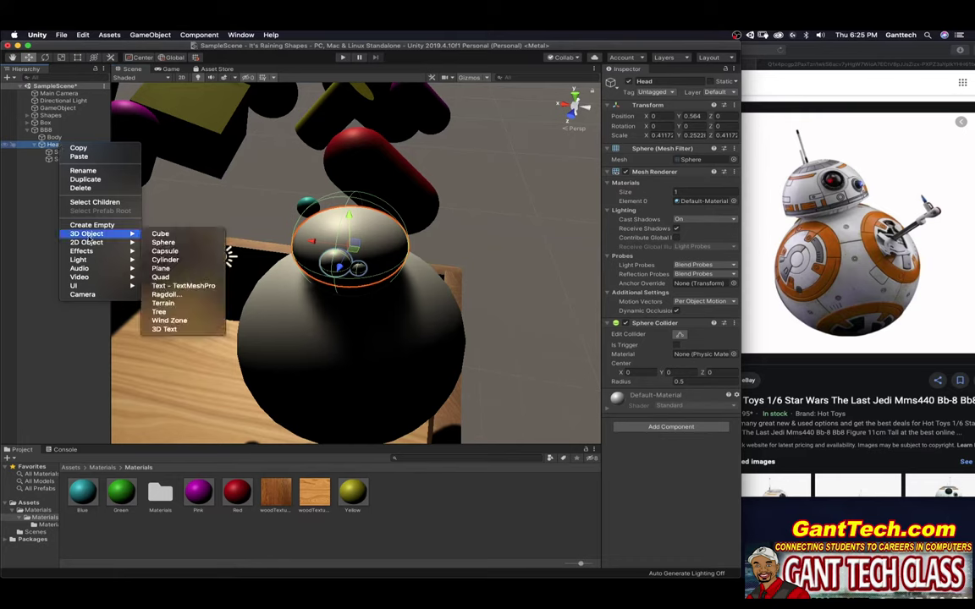
left_click(154, 260)
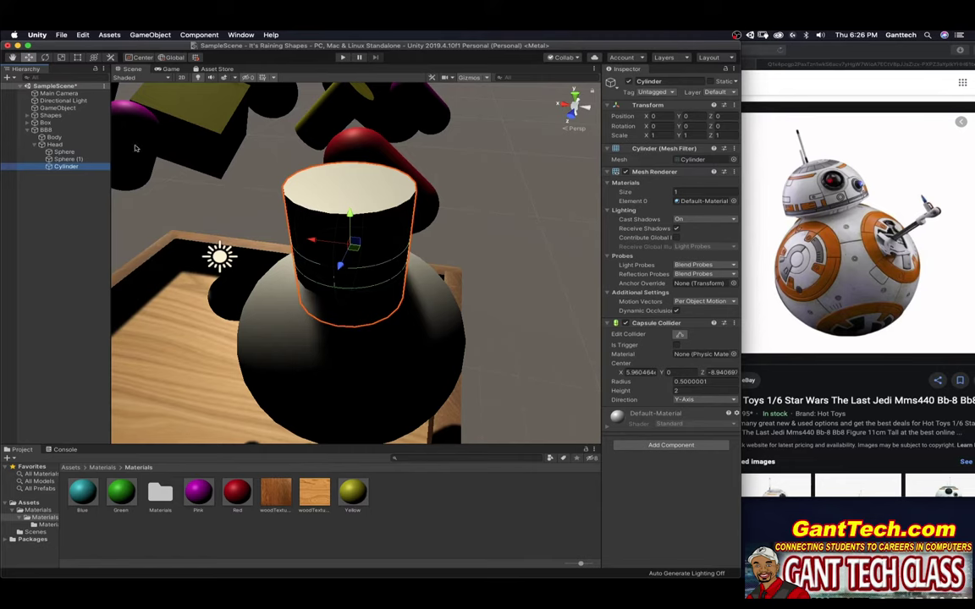
left_click(60, 56)
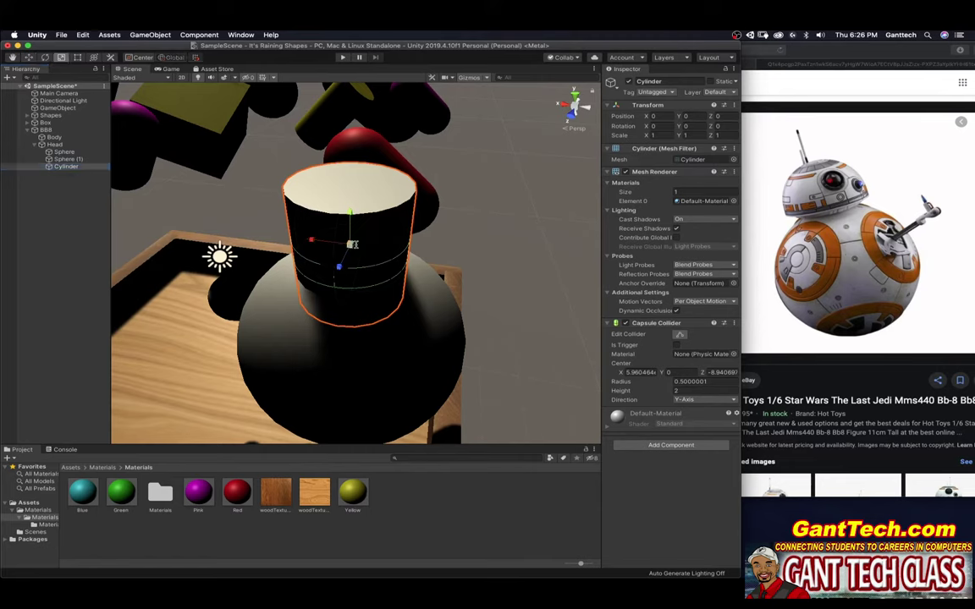
left_click_drag(352, 244, 337, 87)
Place the cylinder on top of the head at X about 0.11, Y about 0.70, and shrink it to about 0.09, 0.37, 0.09.
key("w")
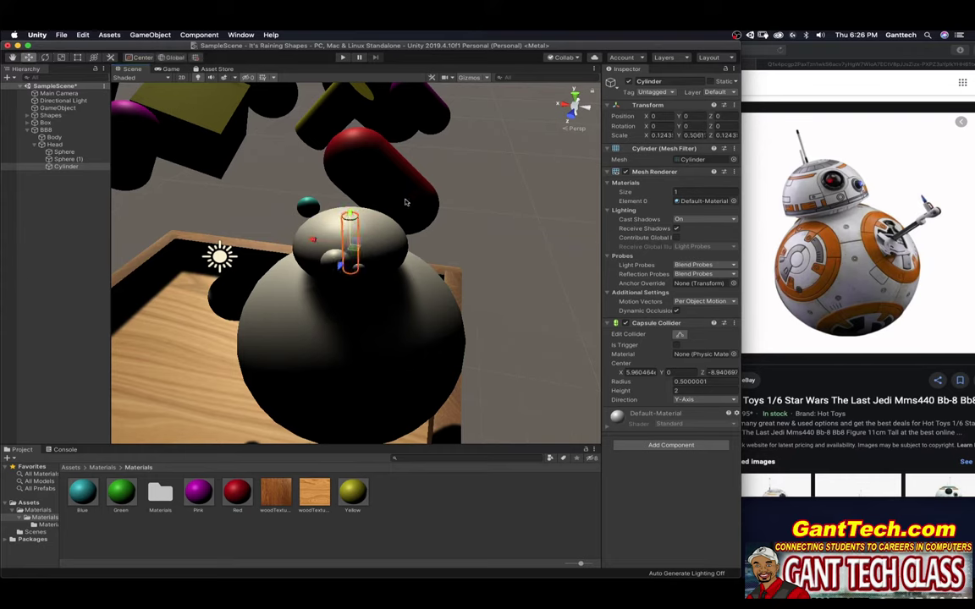
mouse_move(350, 215)
left_mouse_down()
mouse_move(351, 197)
mouse_move(352, 218)
mouse_move(337, 206)
left_mouse_up()
key("r")
key("w")
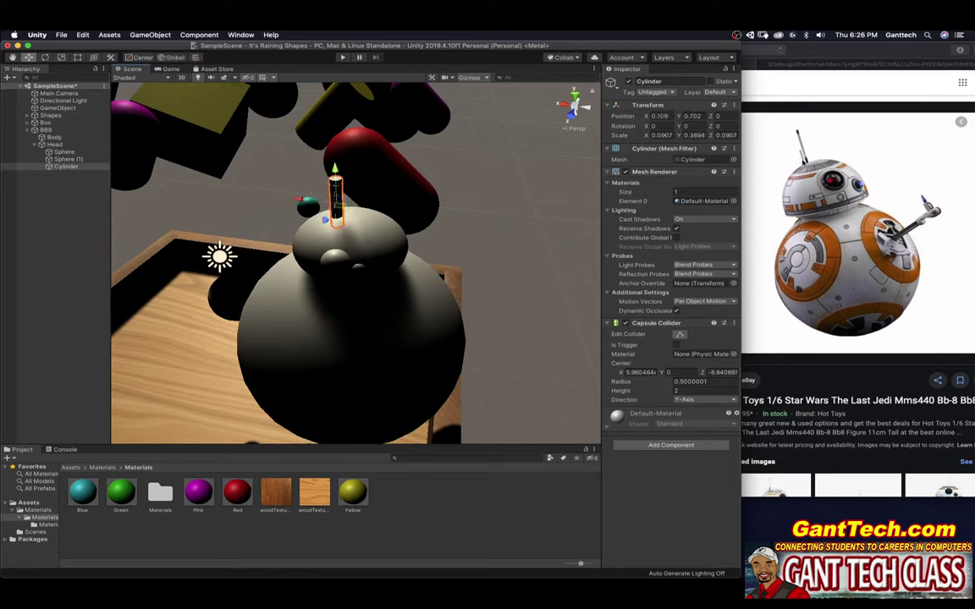
Duplicate the antenna cylinder, place the copy at X about -0.03, Y about 0.53, and shrink it to about 0.05, 0.22, 0.05.
right_click(52, 167)
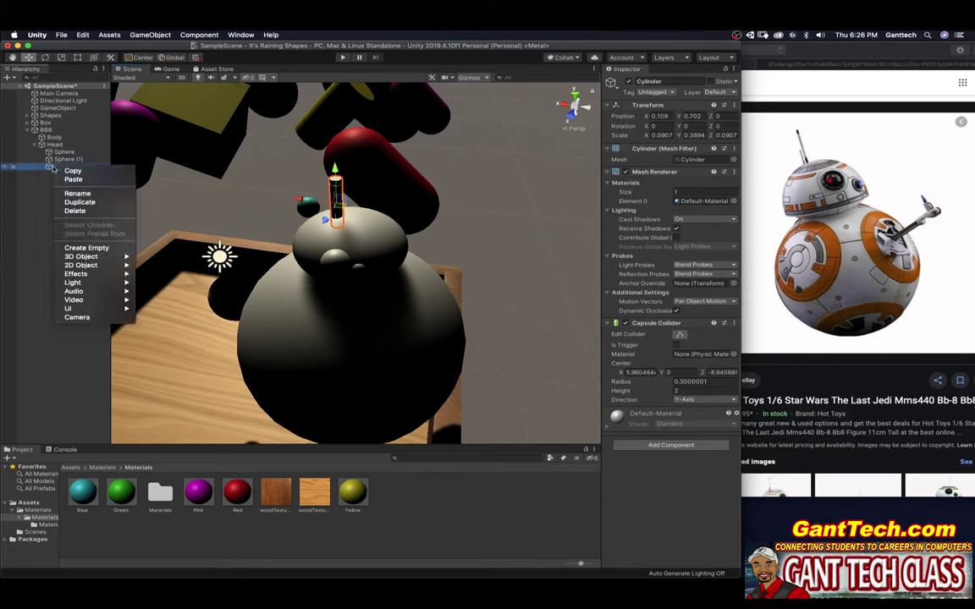
left_click(77, 202)
left_click_drag(276, 181, 293, 182)
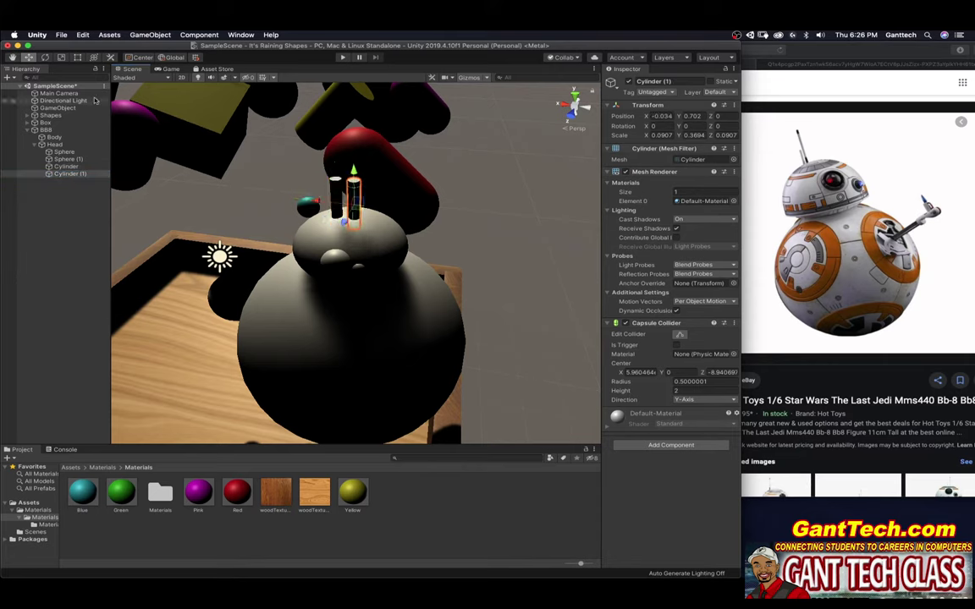
left_click(61, 57)
left_click_drag(353, 205, 338, 232)
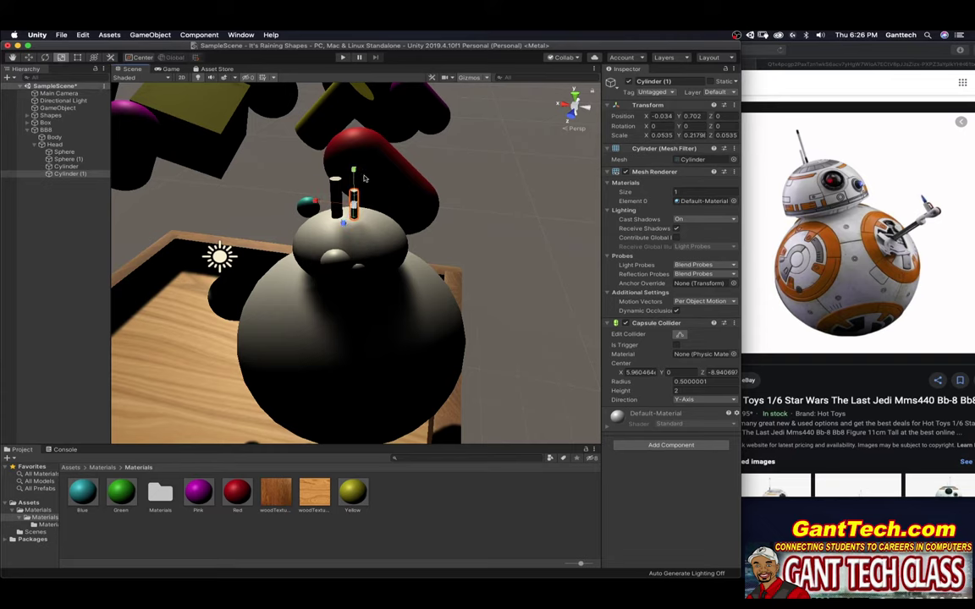
key("w")
left_click_drag(354, 172, 353, 184)
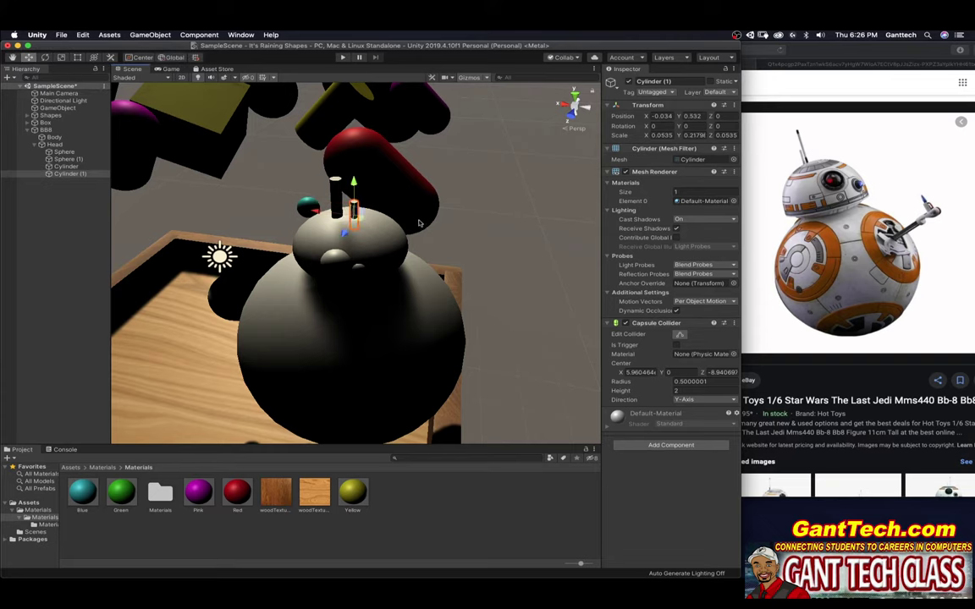
scroll(429, 222, "down", 3)
right_click_drag(425, 259, 402, 247)
scroll(414, 257, "up", 3)
scroll(414, 257, "up", 4)
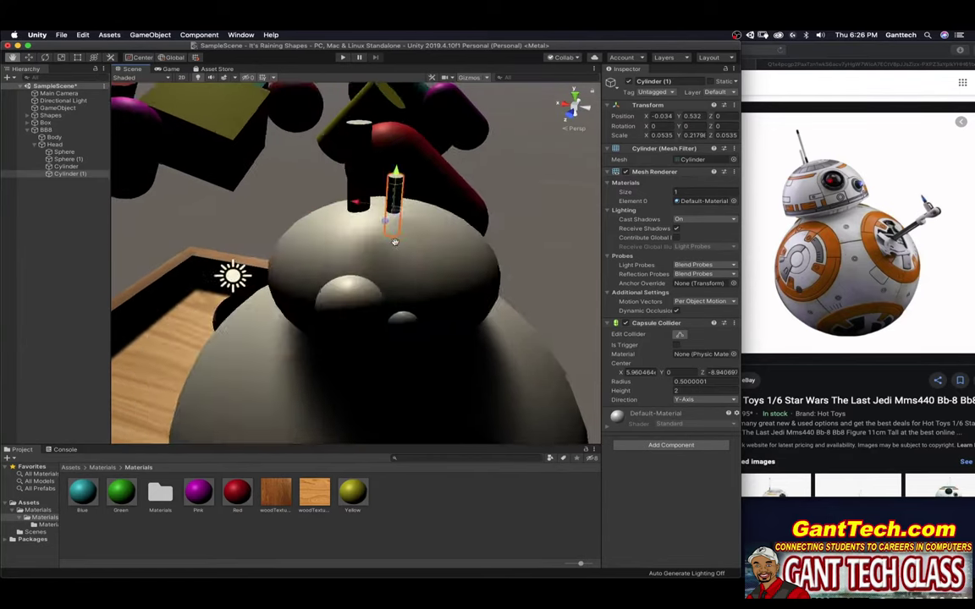
middle_click_drag(395, 241, 390, 206)
scroll(382, 238, "down", 5)
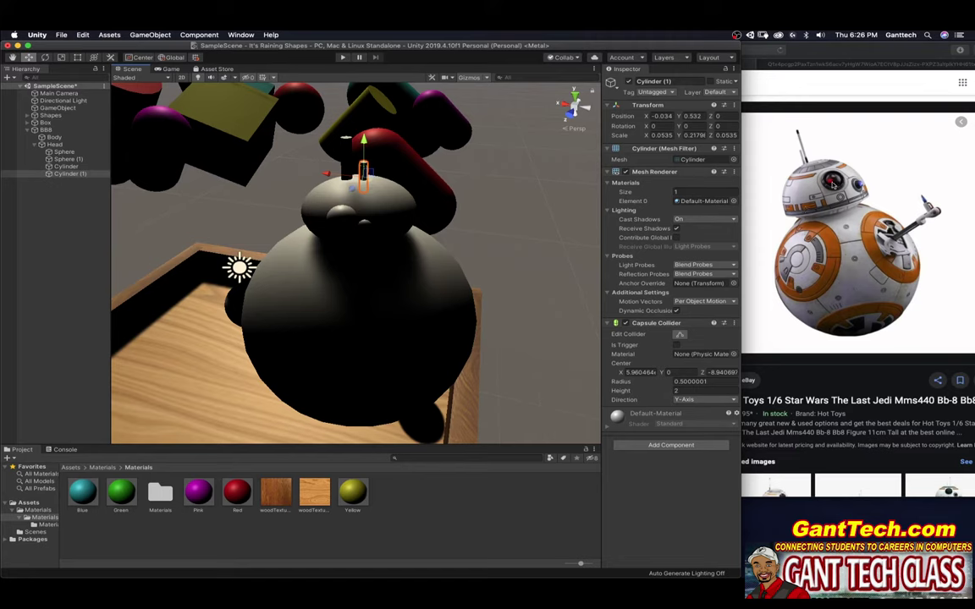
Create a material named Black in the current Materials folder and set its albedo colour to black.
right_click(404, 499)
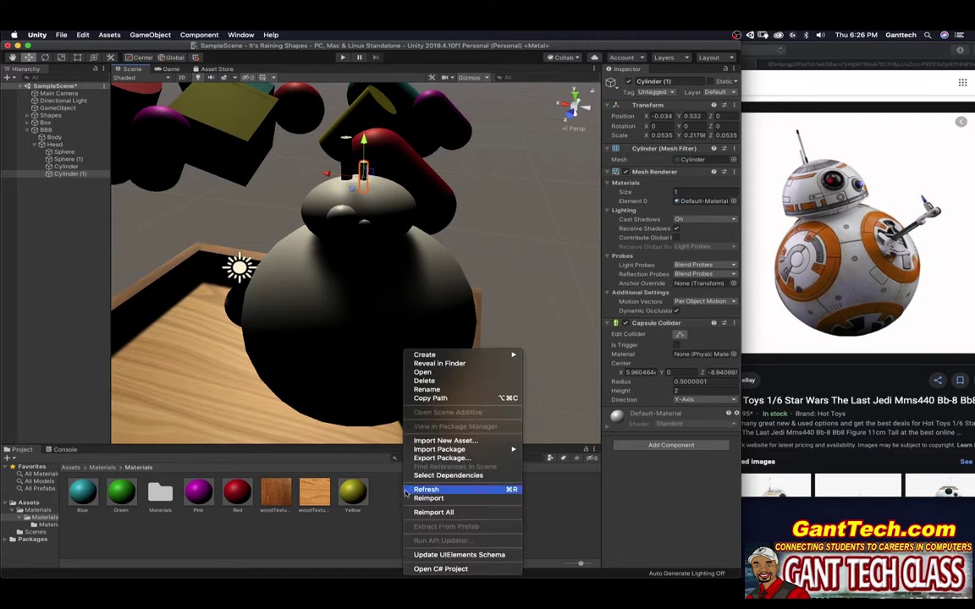
mouse_move(461, 356)
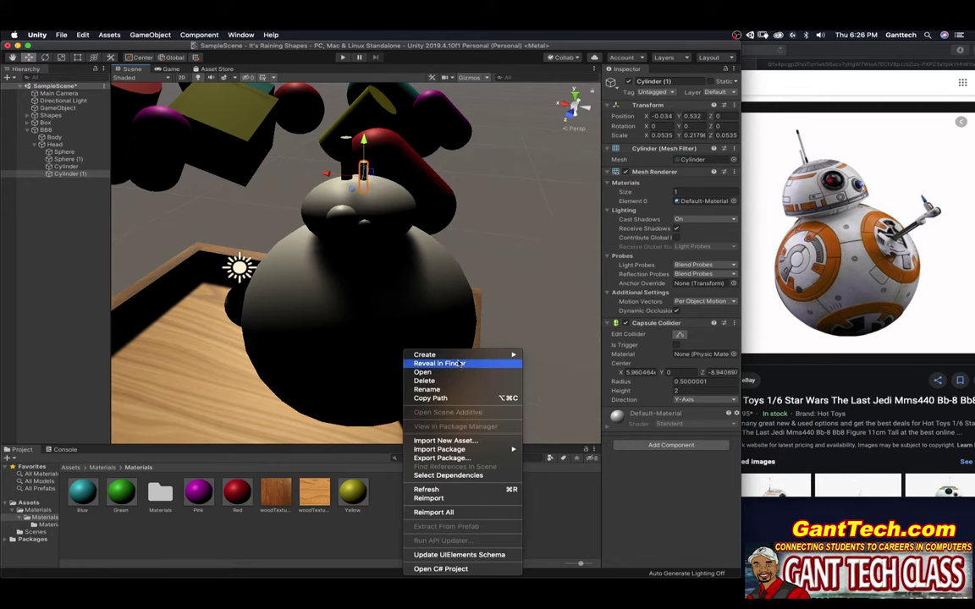
left_click(546, 356)
type("Black")
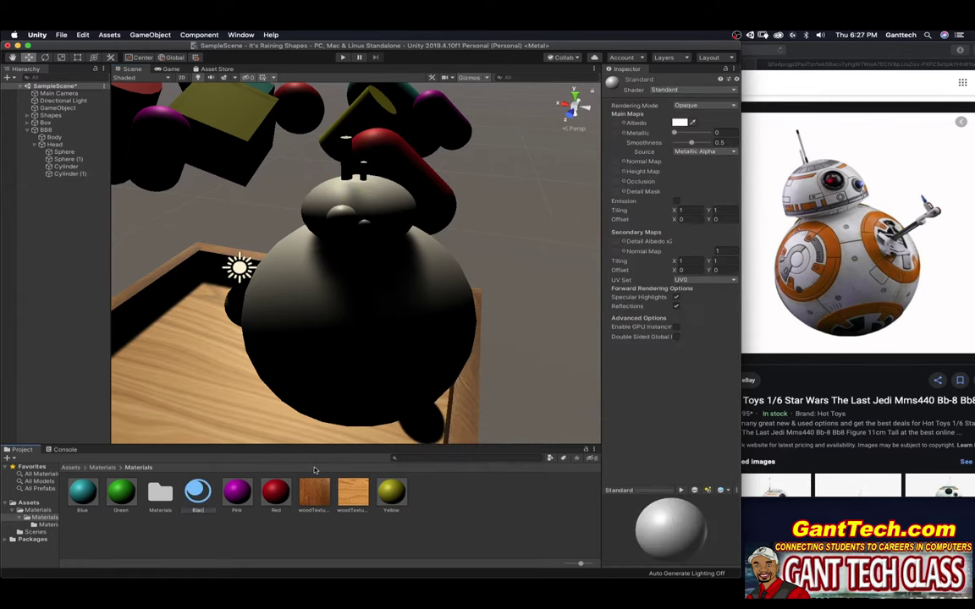
key("Return")
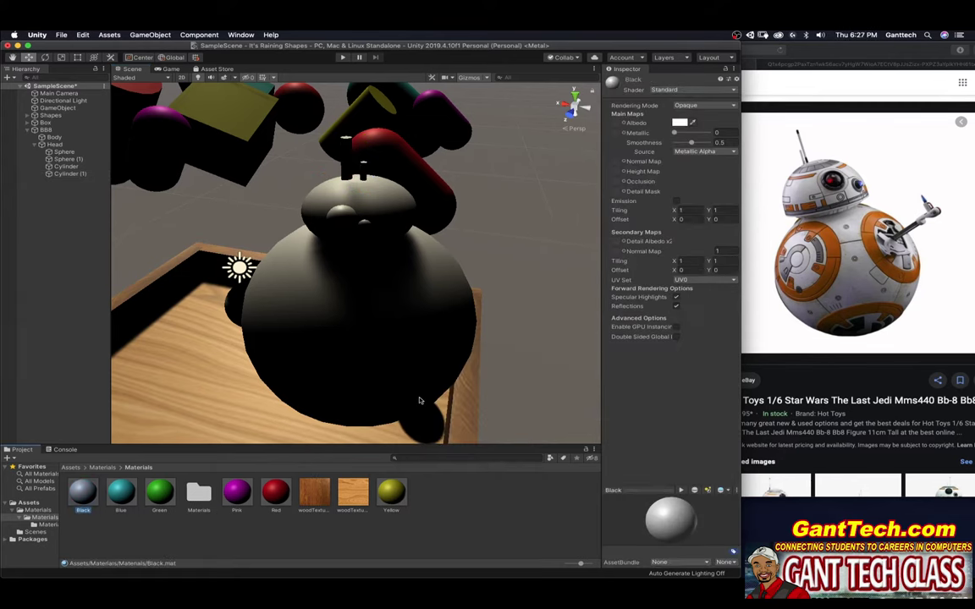
left_click(678, 125)
left_click_drag(833, 153, 804, 187)
left_click(642, 349)
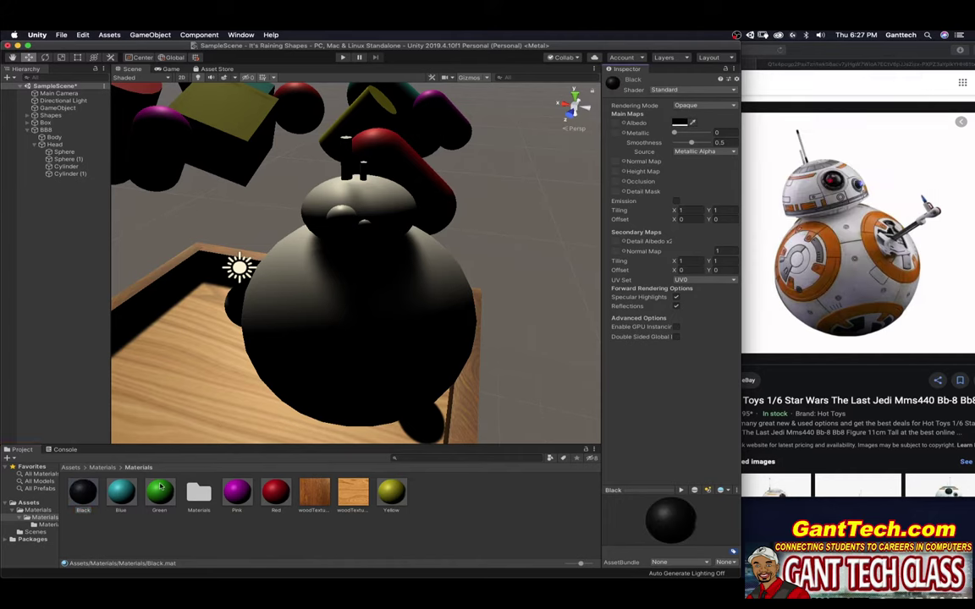
Apply the Black material to both eye spheres on the head.
left_click_drag(84, 492, 270, 332)
left_click_drag(85, 493, 364, 223)
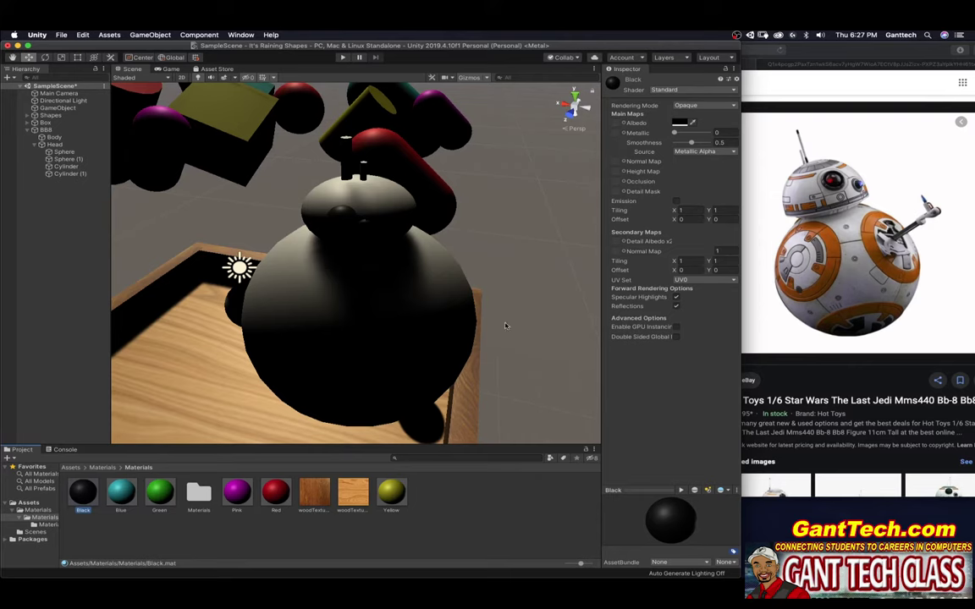
scroll(506, 326, "down", 5)
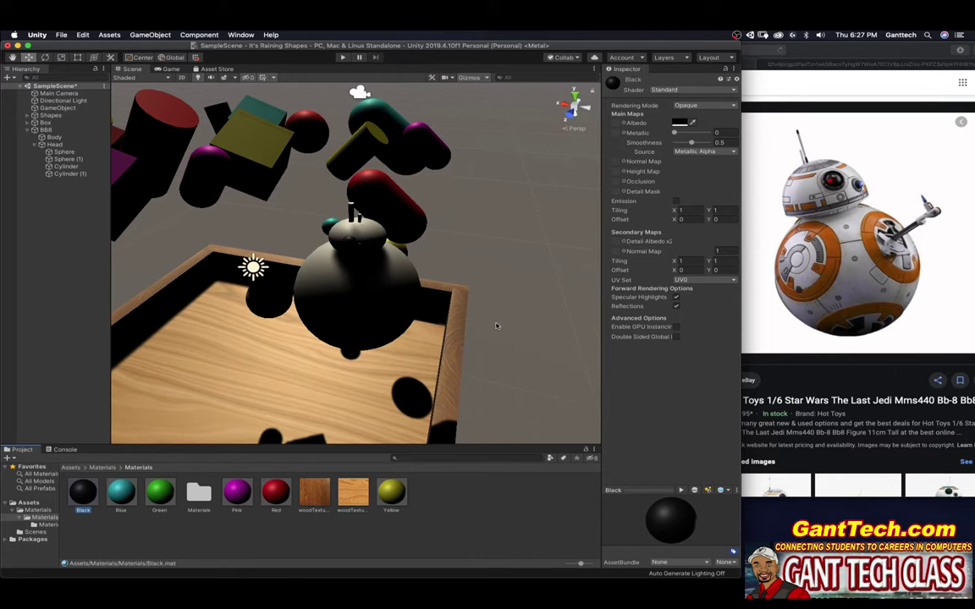
left_click_drag(497, 326, 427, 369, "alt")
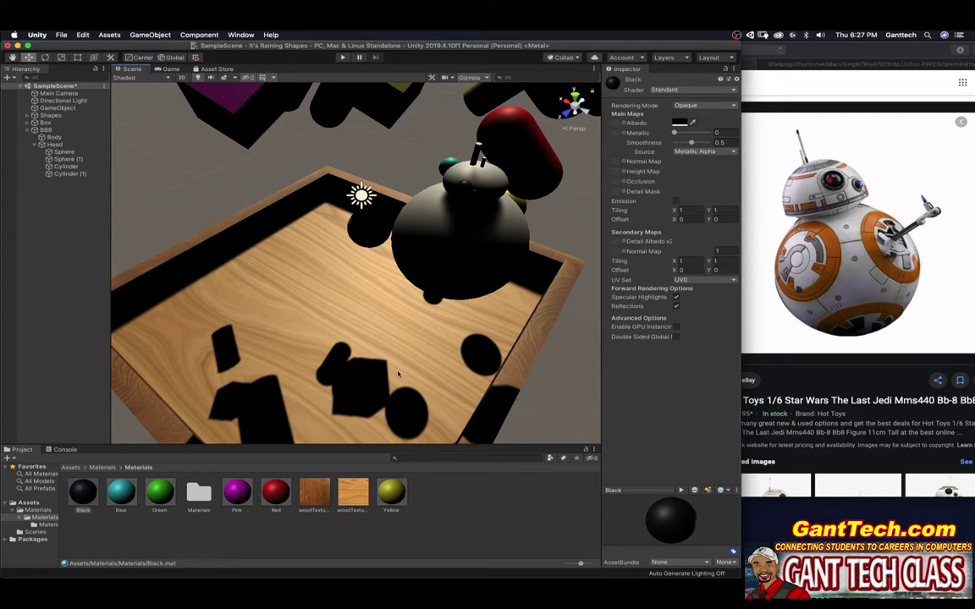
double_click(197, 494)
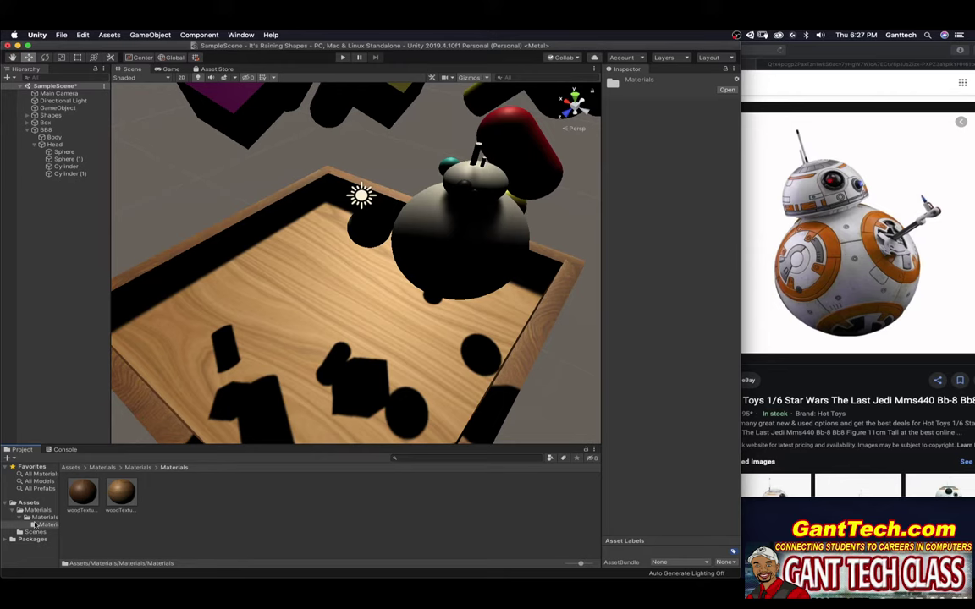
left_click(42, 517)
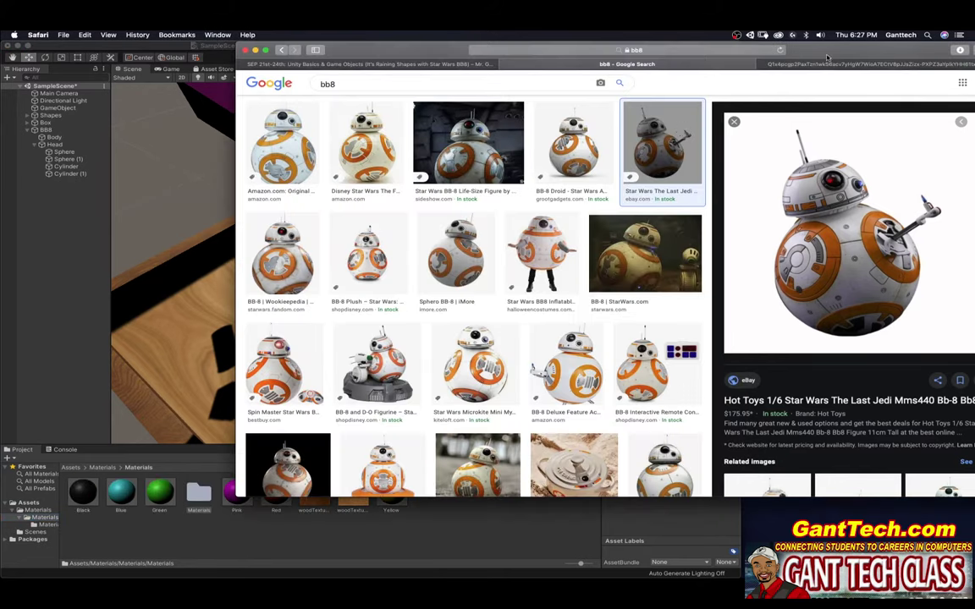
Switch to the Safari image results and change the image search to "bb8 body".
left_click(746, 51)
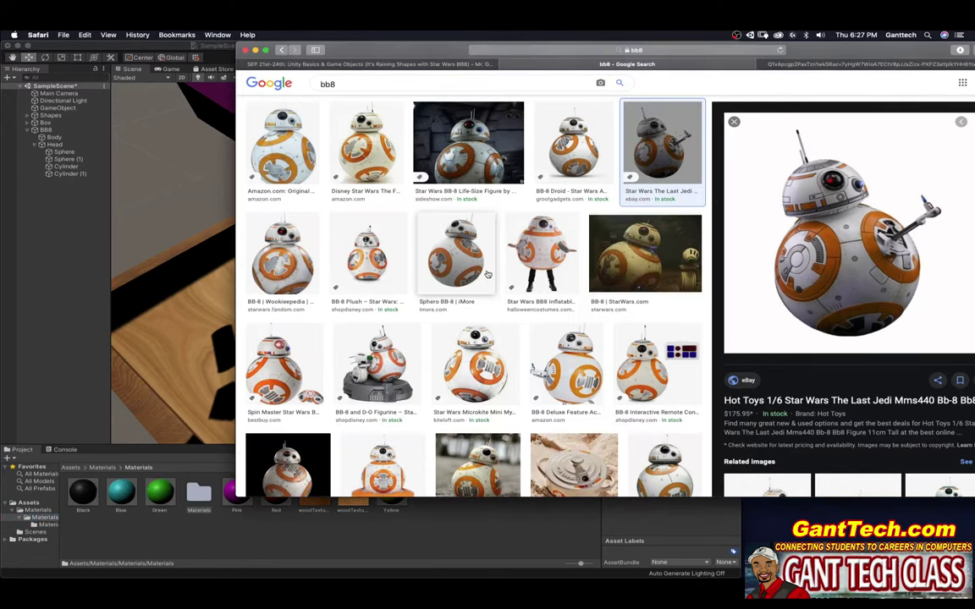
scroll(457, 254, "up", 2)
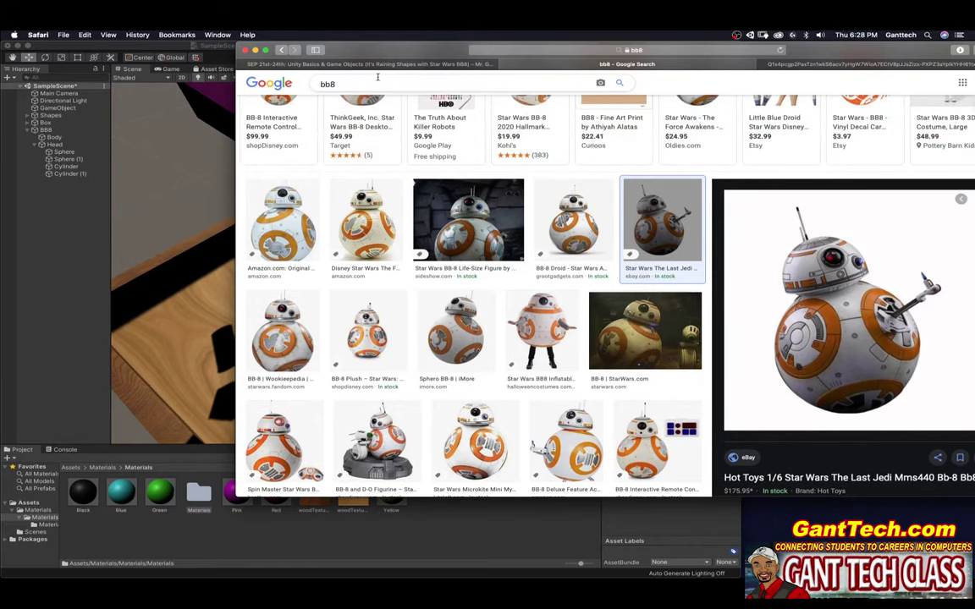
left_click(377, 77)
type("body")
key("Return")
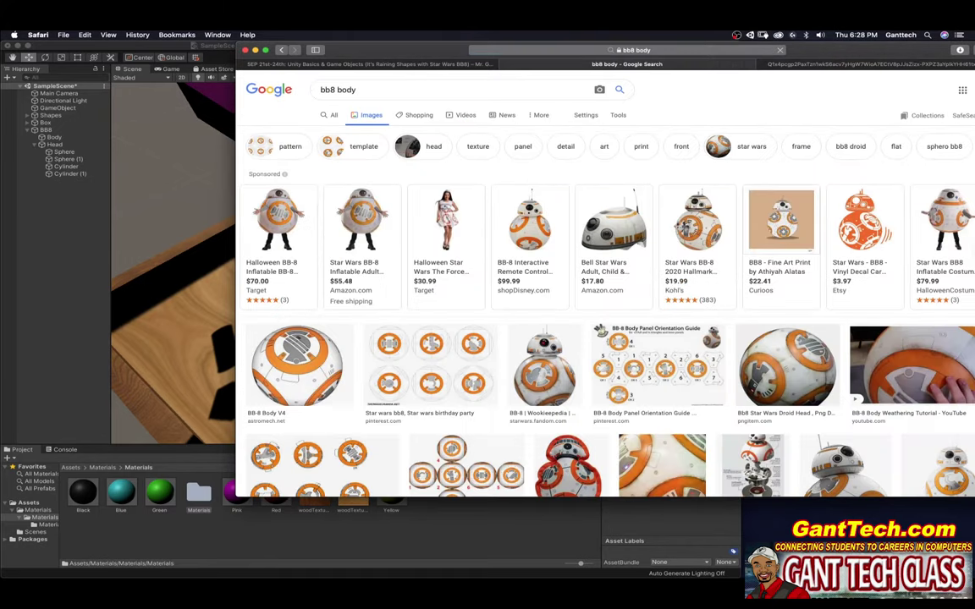
Find the BB-8 Concept Art from The Force Awakens image in the results and open its full-size version in a new tab.
scroll(448, 245, "down", 3)
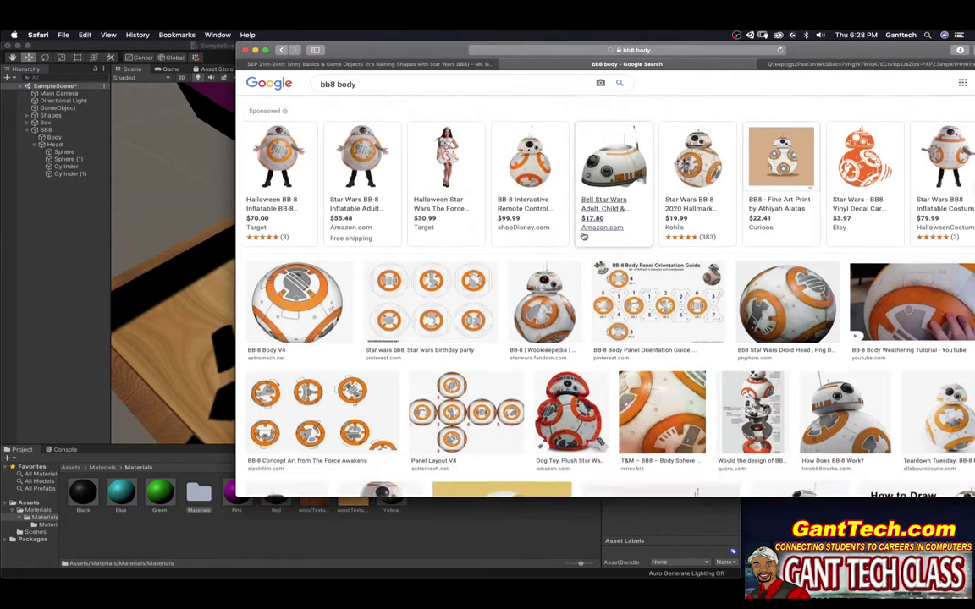
left_click(309, 411)
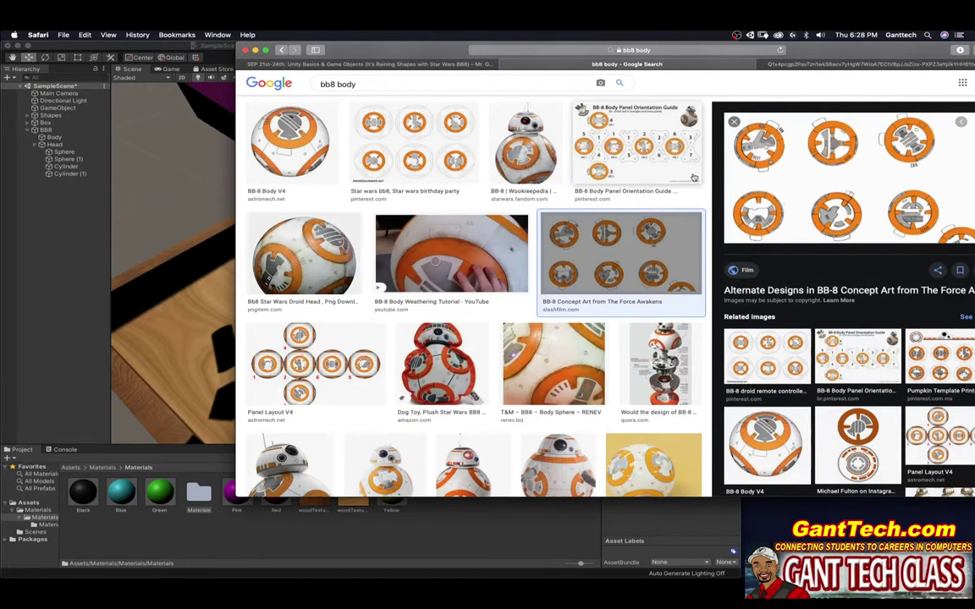
right_click(787, 147)
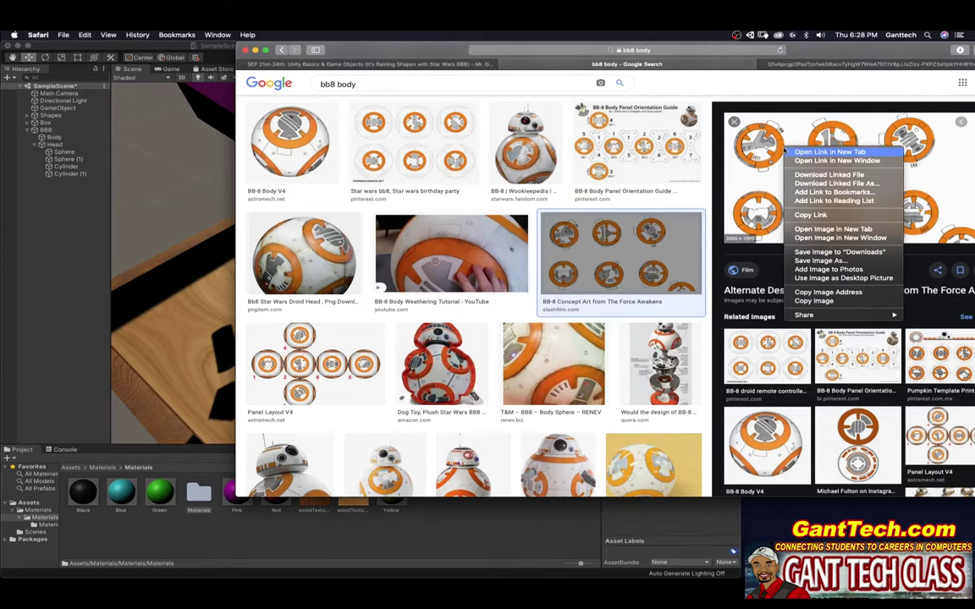
left_click(825, 229)
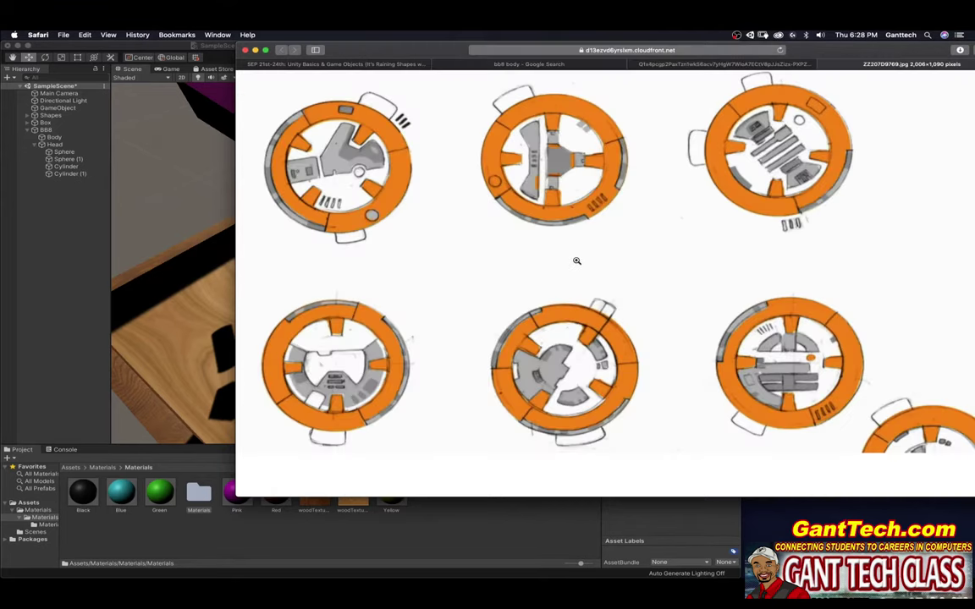
right_click(524, 227)
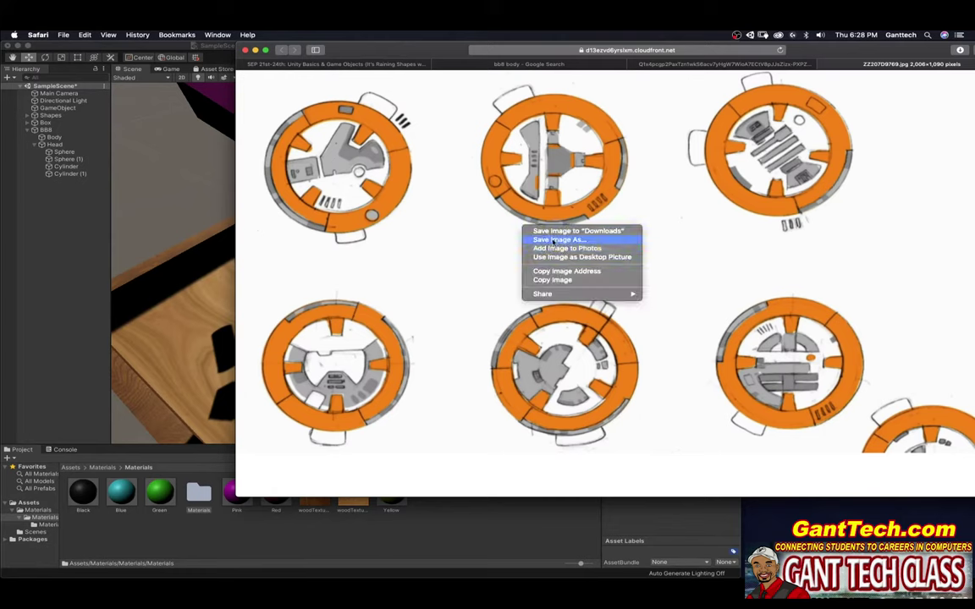
left_click(498, 218)
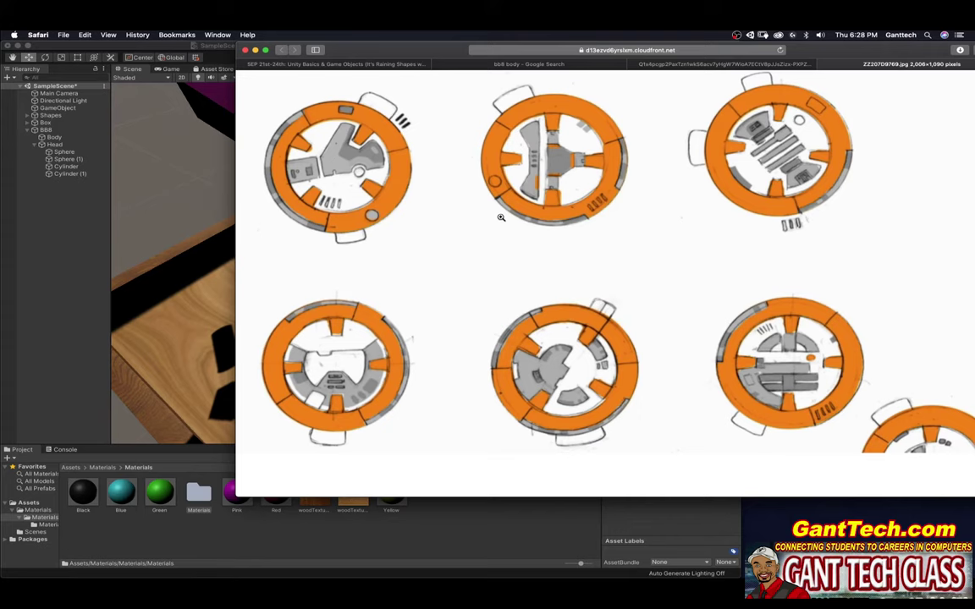
left_click(501, 218)
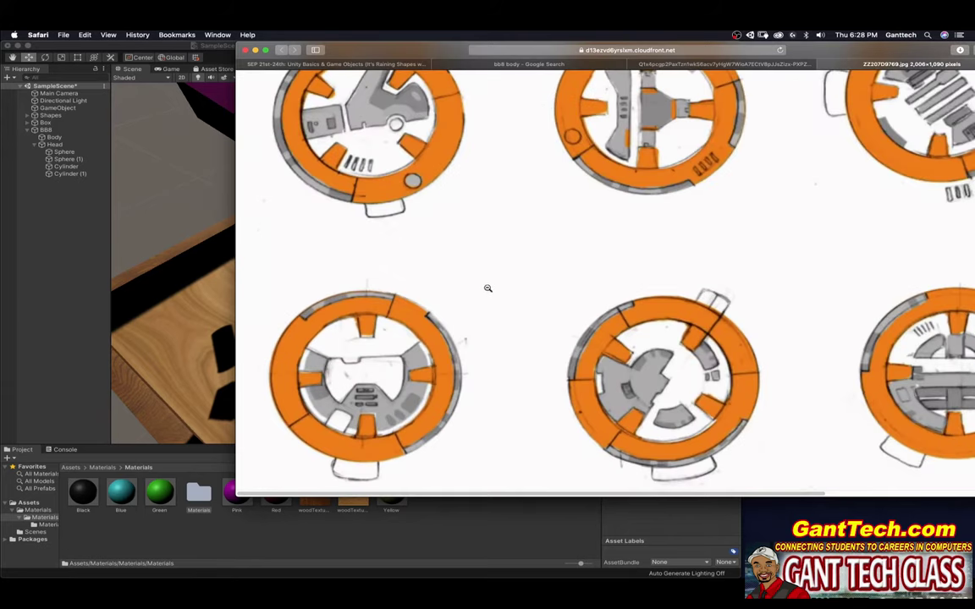
left_click(568, 172)
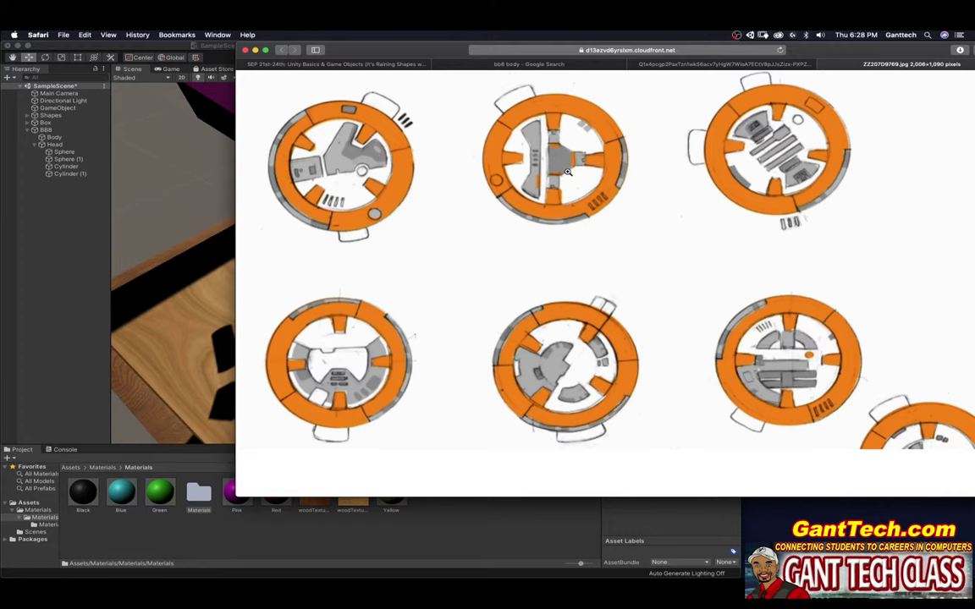
Capture a screenshot of the first two orange panel emblems in the upper row of the concept art.
key("super+shift+5")
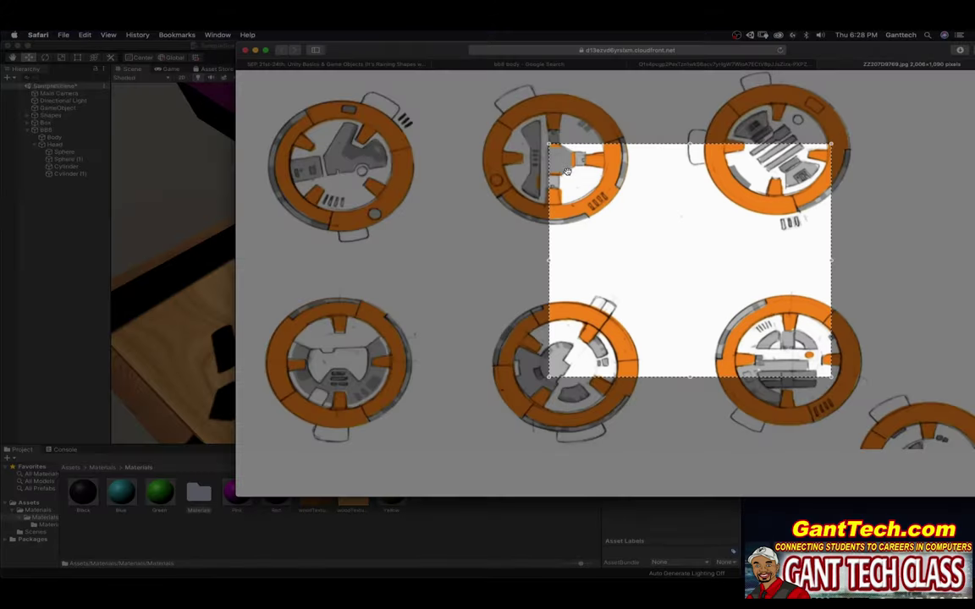
left_click_drag(635, 209, 347, 134)
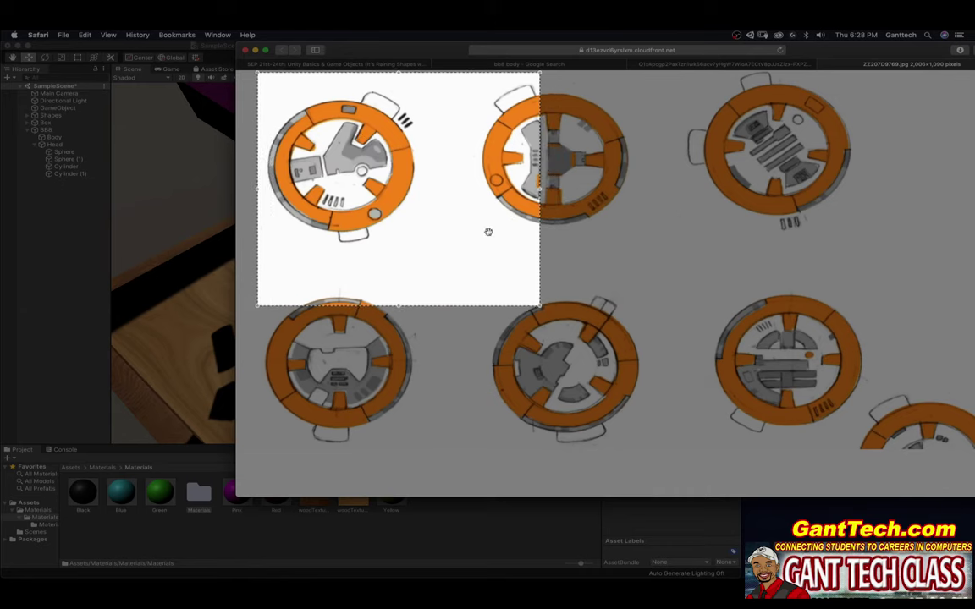
mouse_move(542, 306)
left_mouse_down()
mouse_move(649, 263)
mouse_move(646, 254)
mouse_move(667, 262)
mouse_move(871, 419)
mouse_move(859, 437)
mouse_move(719, 287)
mouse_move(642, 250)
left_mouse_up()
key("Return")
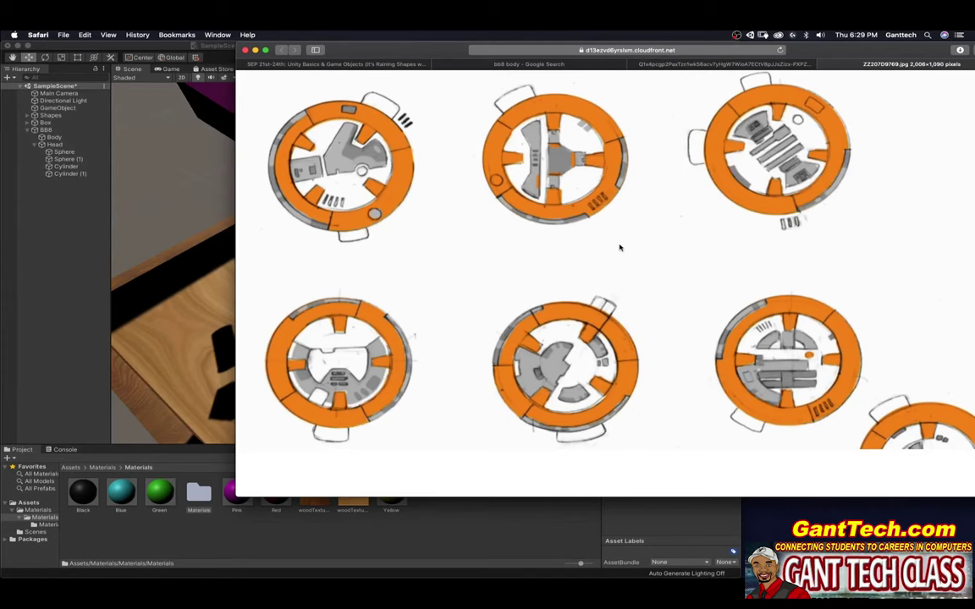
Switch to Unity and import Screen Shot 2020-09-24 at 6.28.43 PM as a new asset into the Materials folder.
left_click(66, 275)
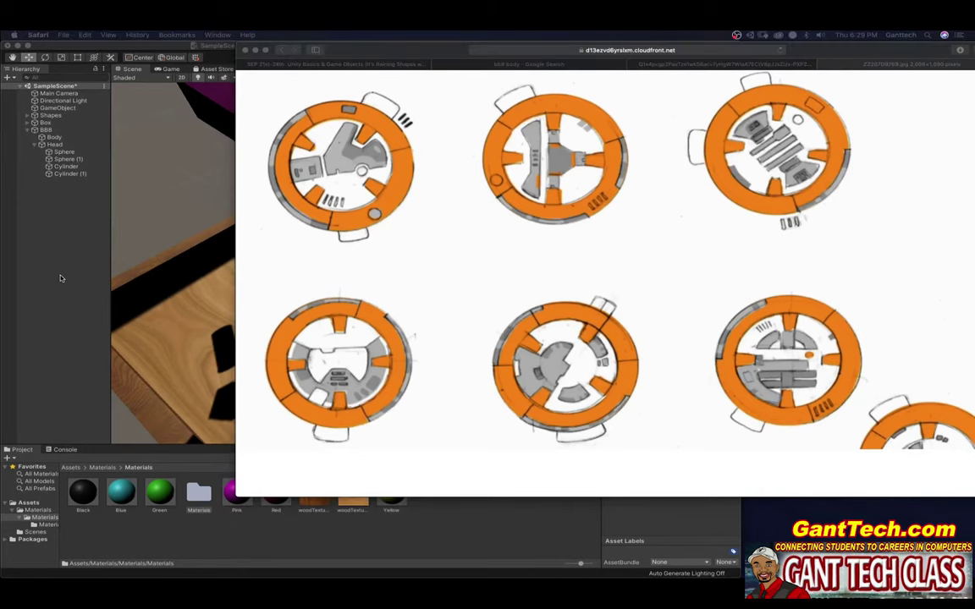
left_click(60, 279)
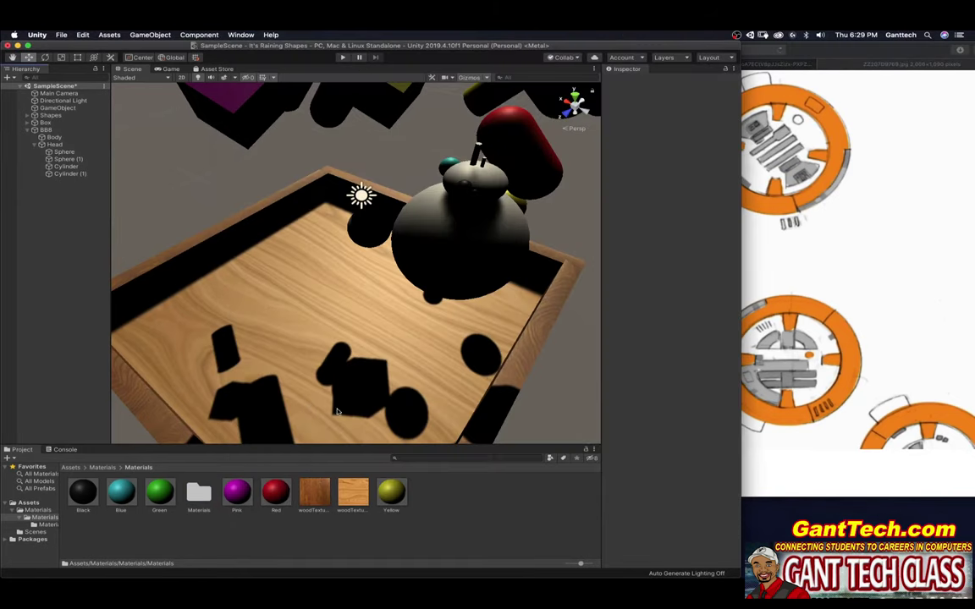
right_click(454, 490)
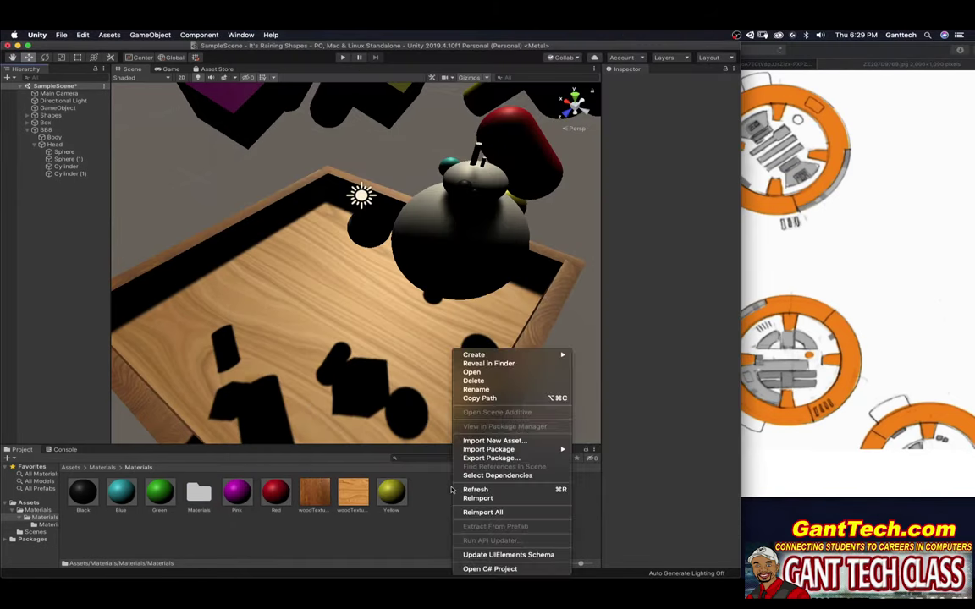
left_click(484, 442)
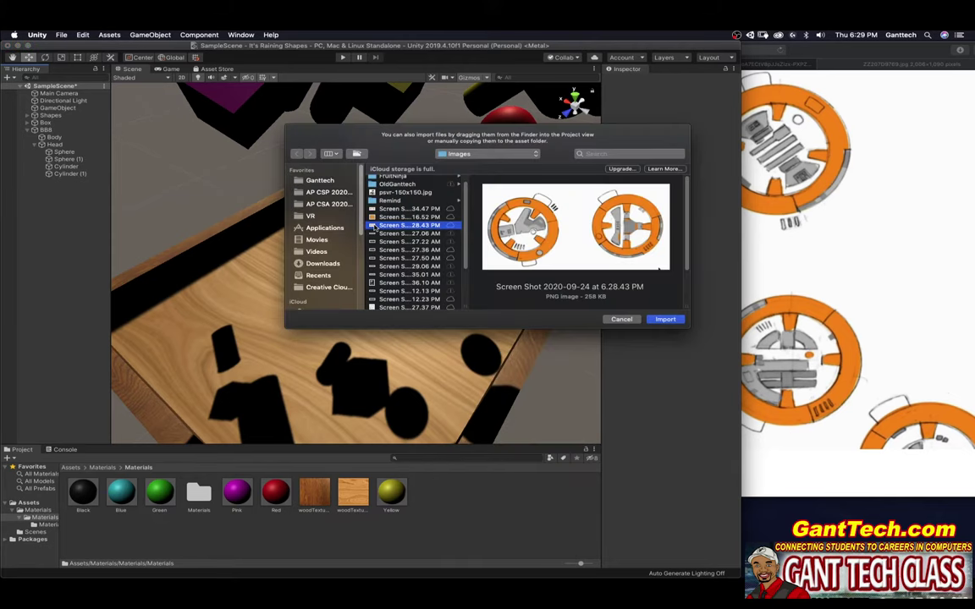
left_click(666, 319)
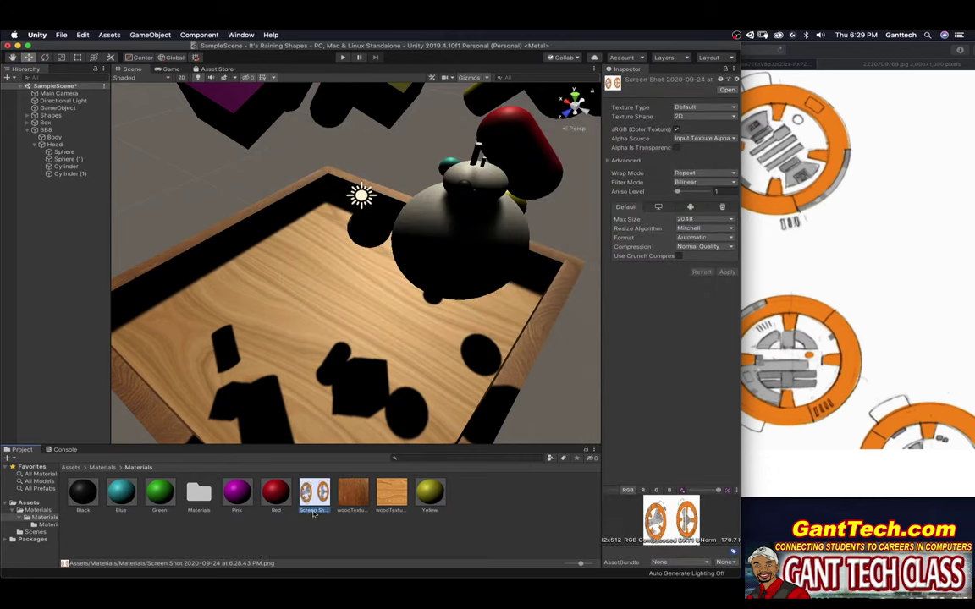
Rename the imported screenshot as bb8 Body.
right_click(313, 514)
left_click(341, 393)
key("Return")
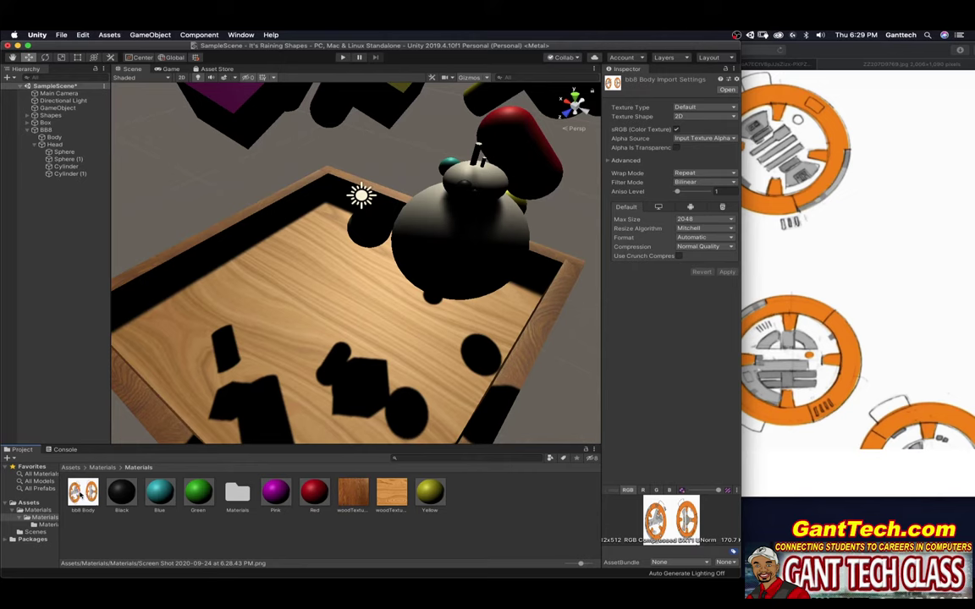
Apply the bb8 Body image to the droid's body sphere and check its generated material in the nested Materials folder.
left_click_drag(77, 496, 453, 257)
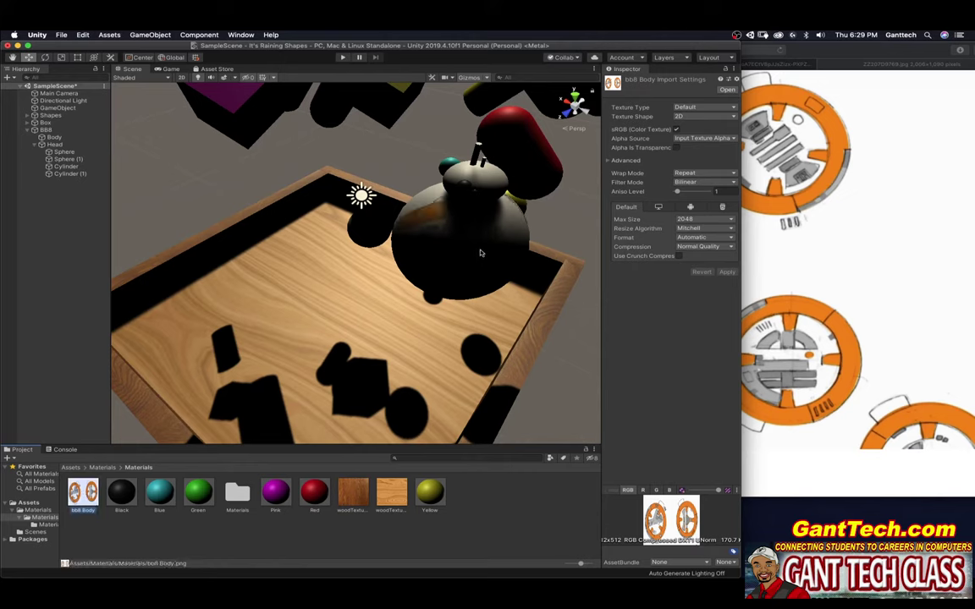
double_click(242, 498)
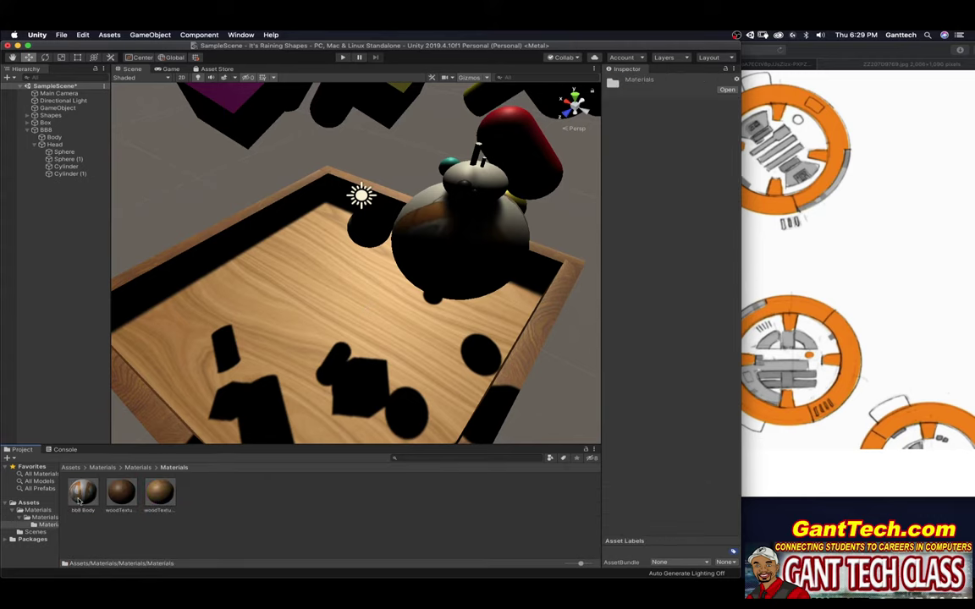
left_click(44, 518)
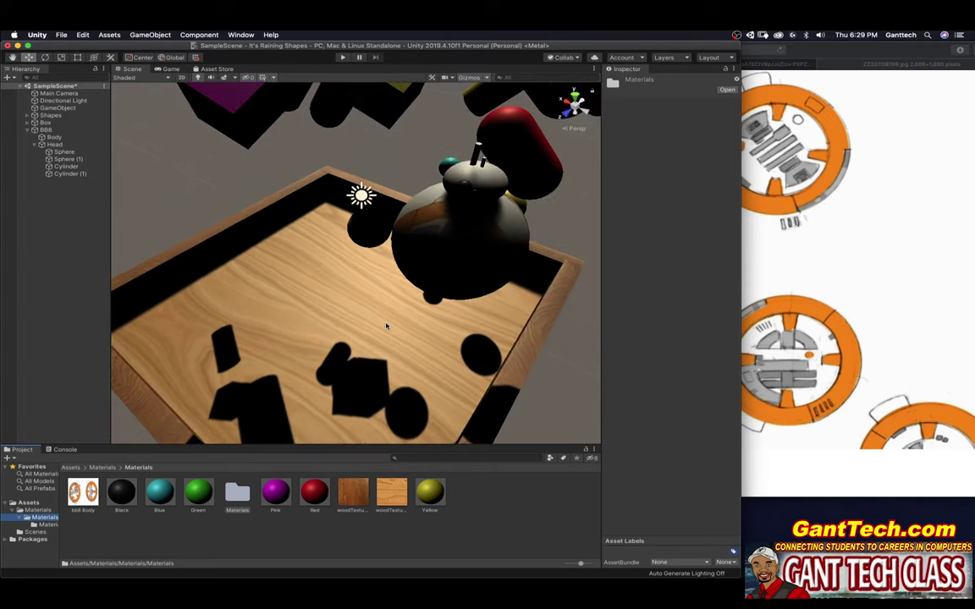
Frame the BB8 object in the scene and examine the texture on its body from several sides.
scroll(259, 339, "up", 3)
right_click_drag(127, 344, 235, 348)
middle_click_drag(259, 352, 386, 369)
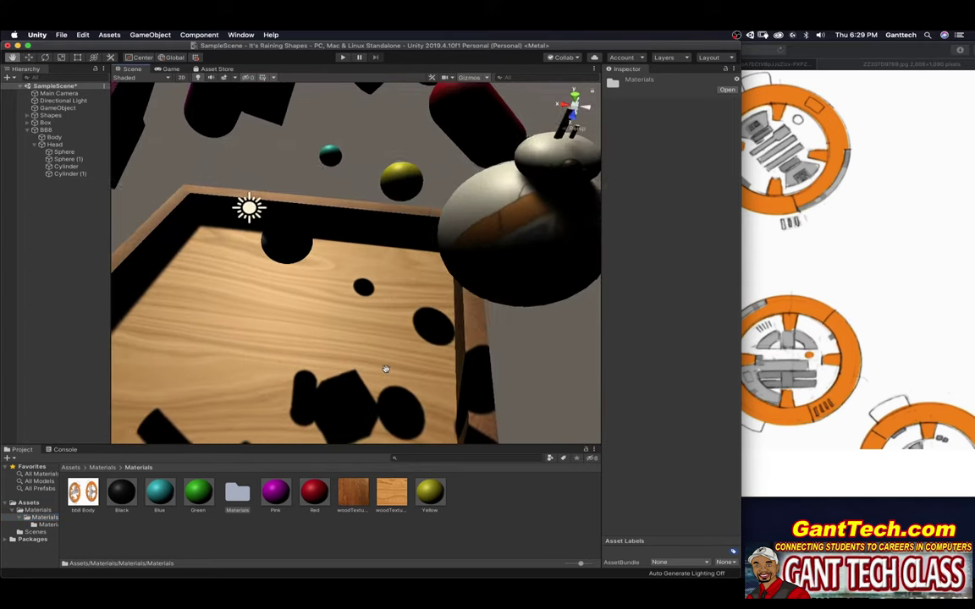
scroll(373, 368, "down", 6)
left_click(47, 130)
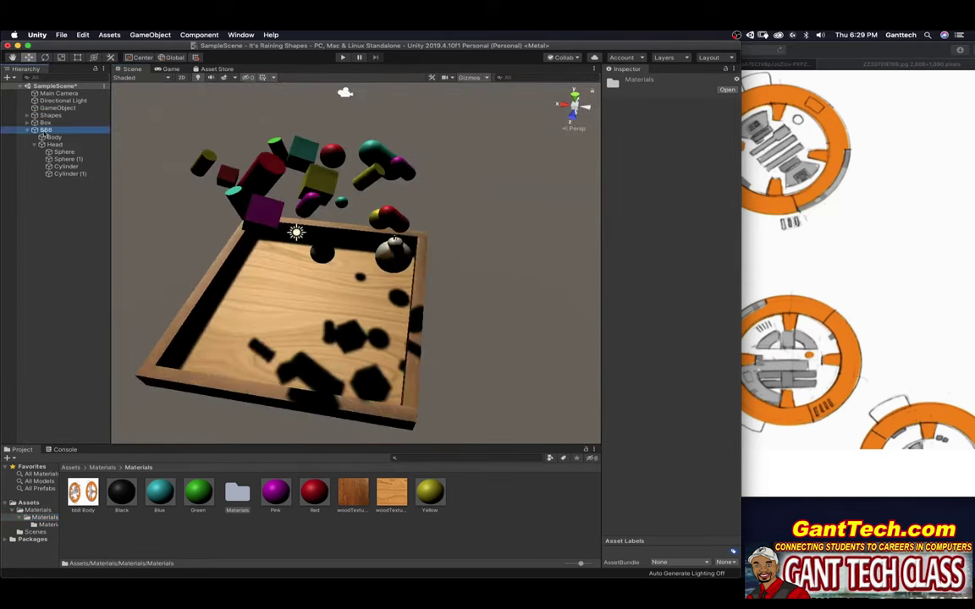
left_click_drag(404, 176, 389, 323)
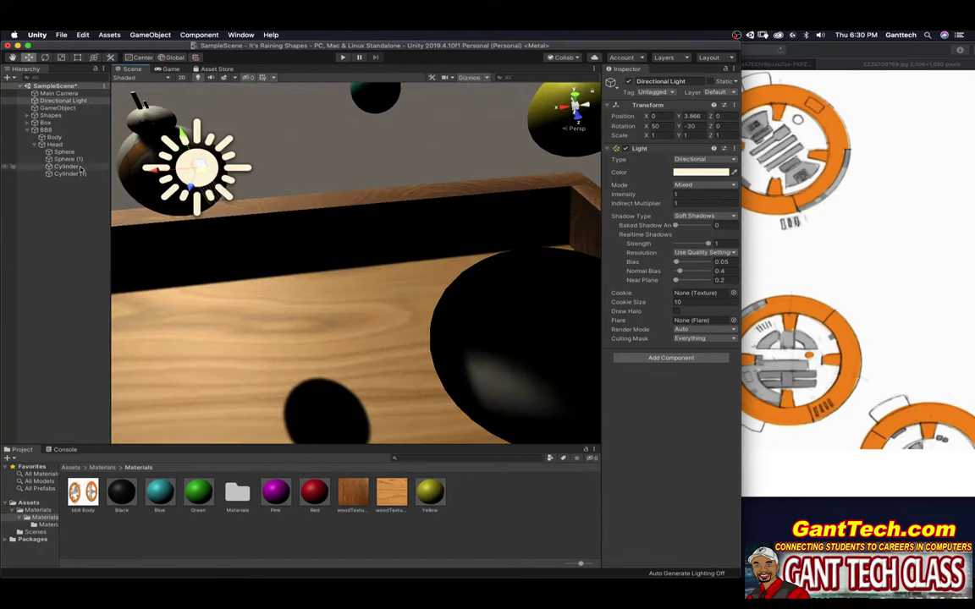
left_click(44, 130)
double_click(44, 131)
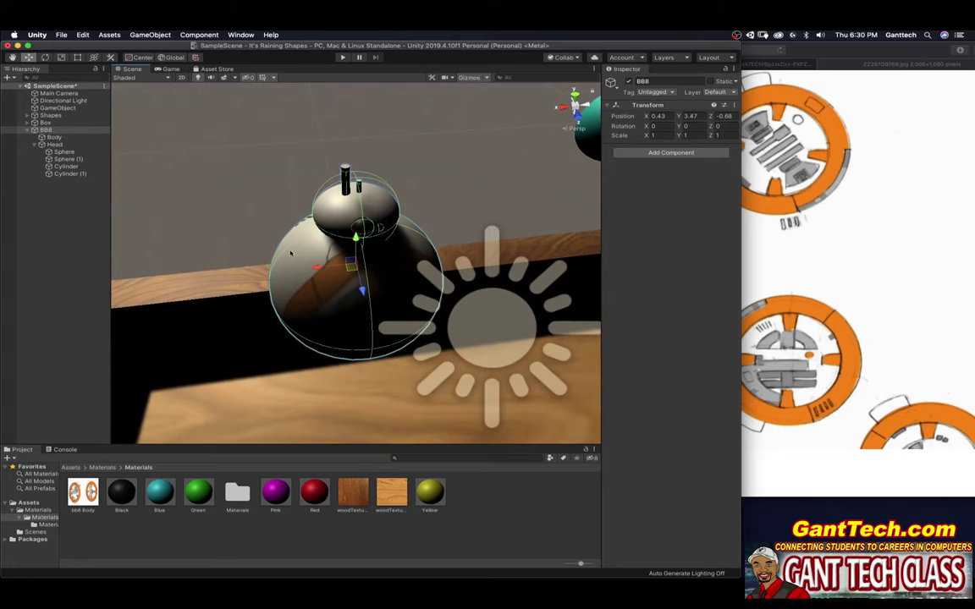
left_click_drag(284, 273, 254, 330, "alt")
scroll(254, 330, "up", 3)
mouse_move(253, 330)
middle_mouse_down()
mouse_move(435, 252)
mouse_move(352, 250)
mouse_move(321, 279)
mouse_move(185, 302)
mouse_move(552, 300)
mouse_move(446, 262)
mouse_move(349, 305)
middle_mouse_up()
scroll(434, 252, "down", 3)
scroll(362, 229, "up", 5)
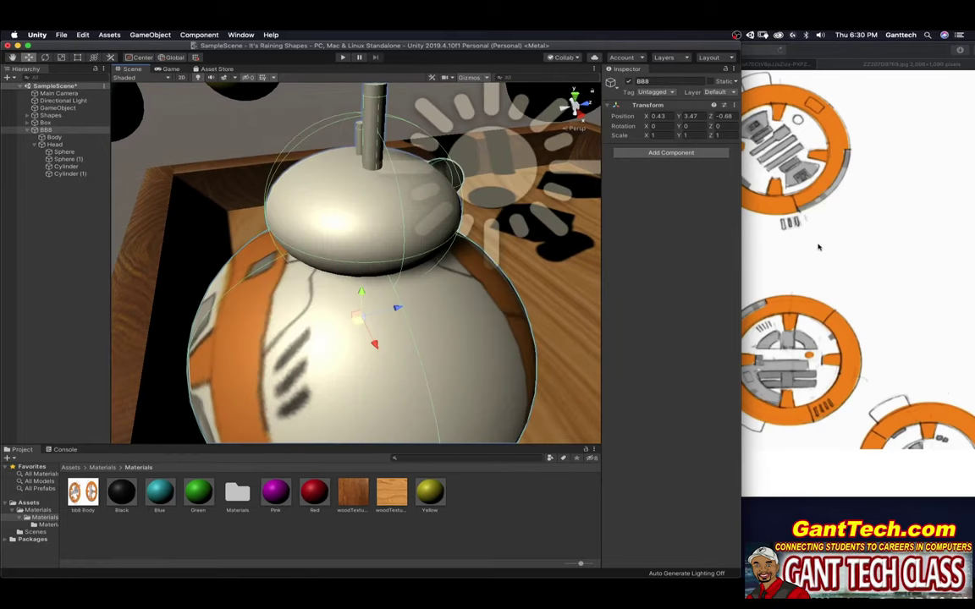
Revisit the BB-8 reference images in Safari, return to Unity, and apply the bb8 Body image to the droid's head.
left_click(890, 247)
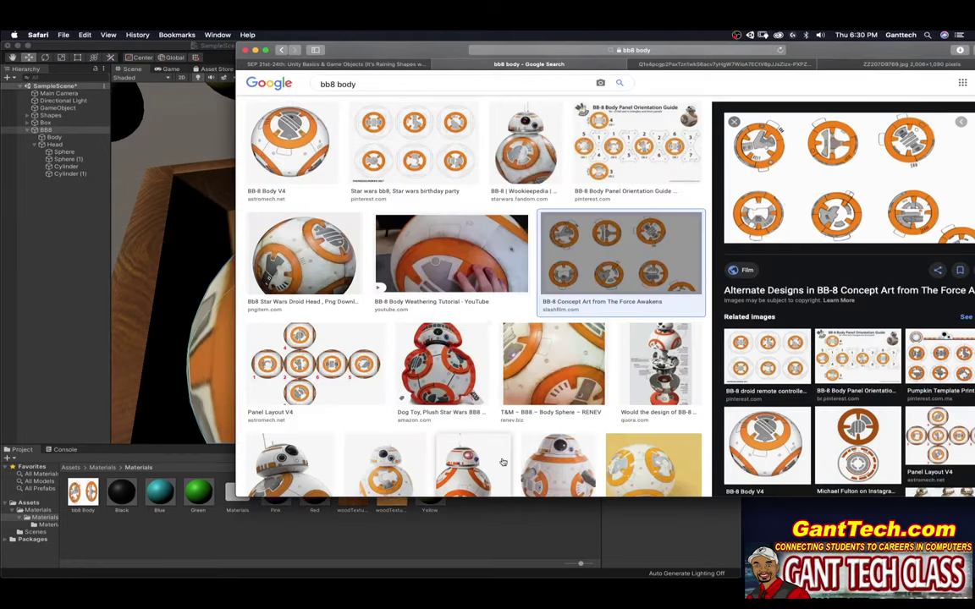
left_click(135, 320)
left_click_drag(92, 506, 305, 246)
scroll(344, 254, "down", 4)
scroll(344, 254, "up", 3)
right_click_drag(406, 258, 288, 271)
left_click_drag(379, 264, 454, 266)
Apply the Black material to the tall antenna cylinder on the droid's head.
scroll(454, 265, "down", 5)
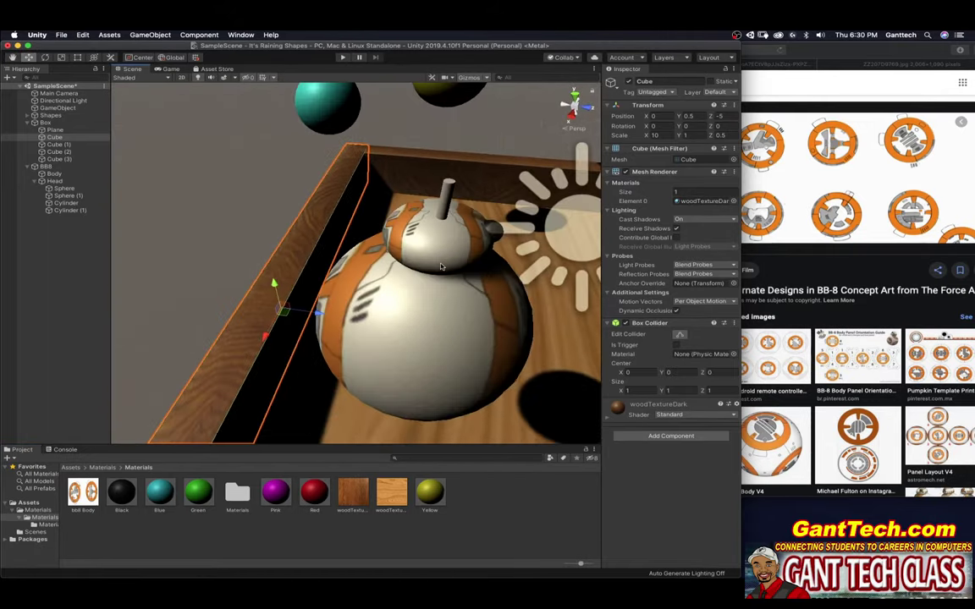
middle_click_drag(453, 260, 426, 251)
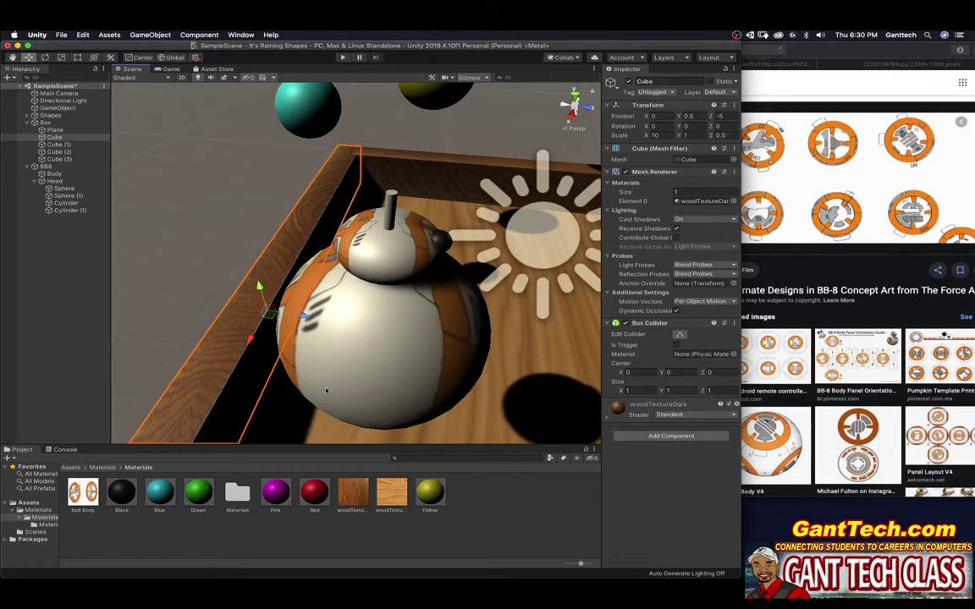
left_click_drag(121, 492, 393, 215)
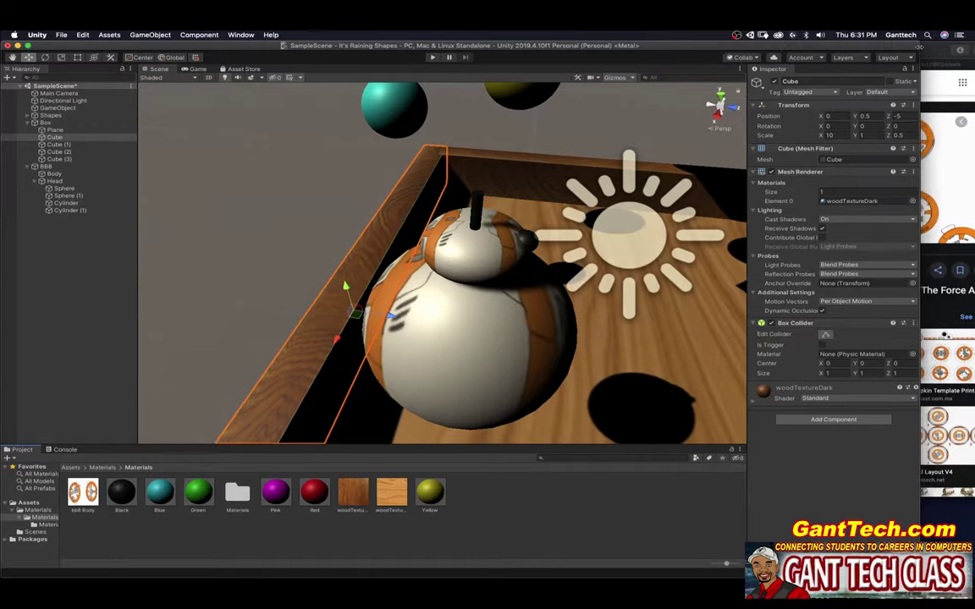
Widen the Unity editor window, run the scene in Play mode to watch the shapes fall, and stop it.
left_click_drag(919, 47, 971, 44)
left_click(458, 59)
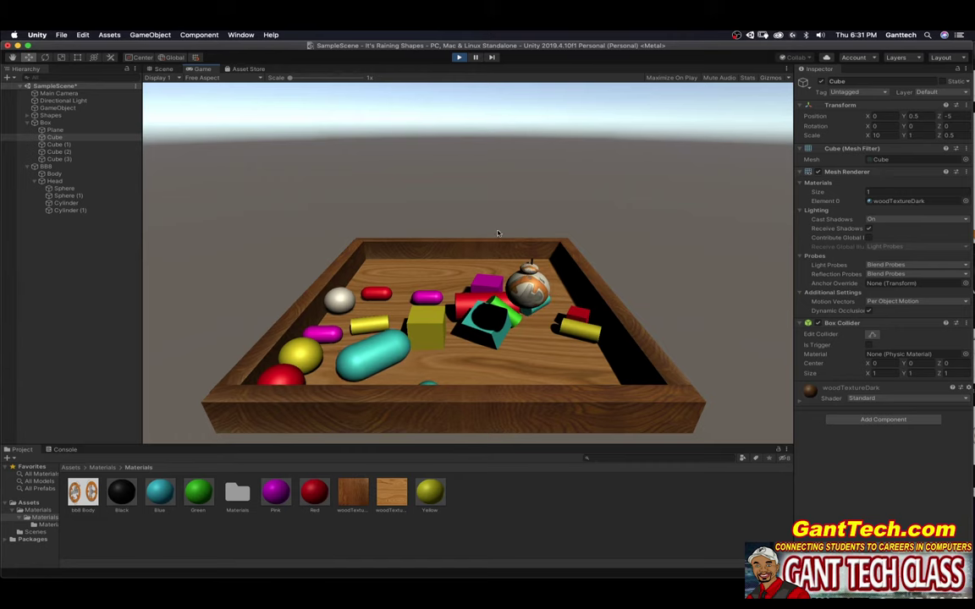
left_click(458, 60)
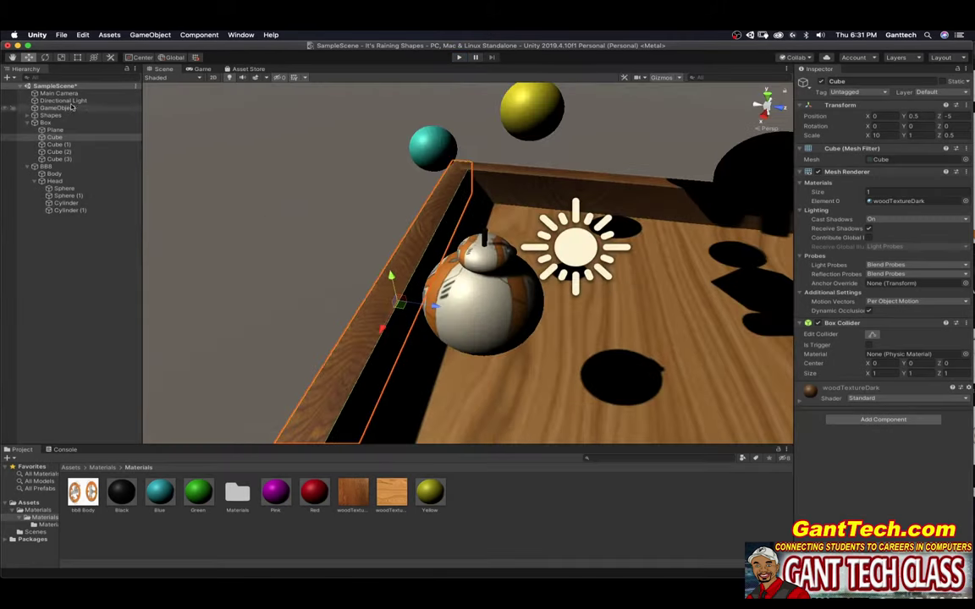
Check the Main Camera's viewpoint and rotate the BB8 parent object to 180 on the Y axis.
left_click(64, 94)
double_click(65, 94)
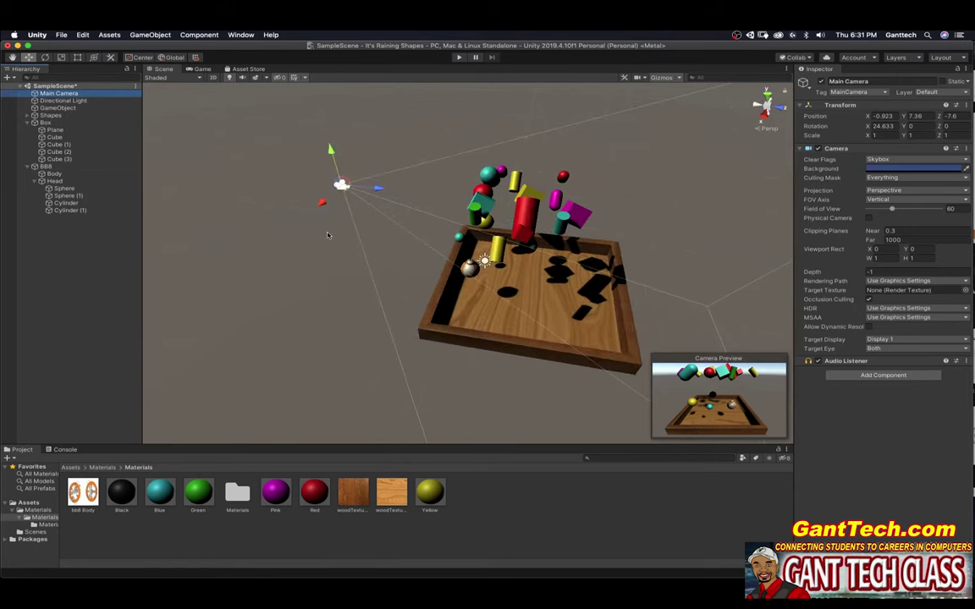
scroll(463, 271, "up", 10)
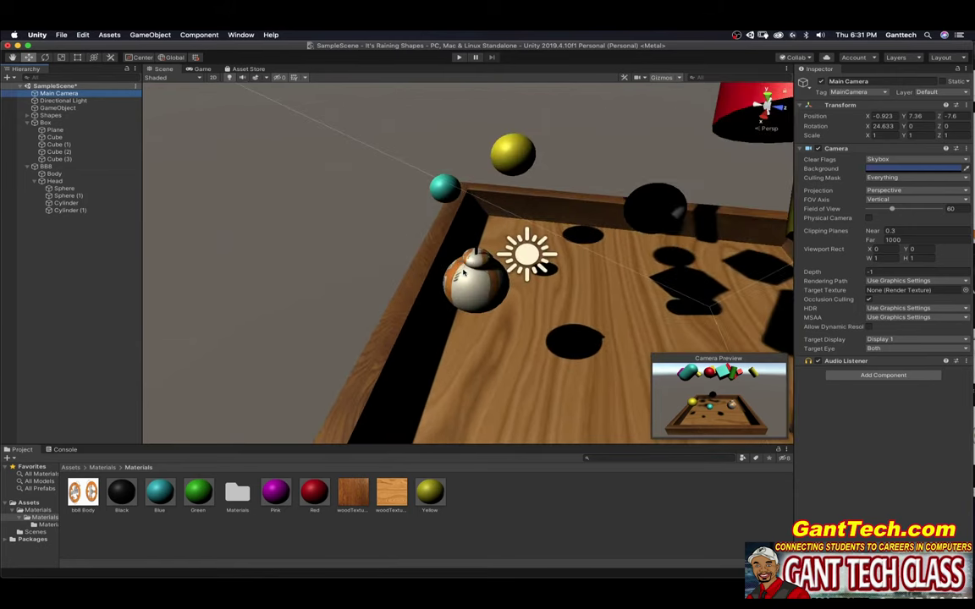
scroll(463, 271, "up", 2)
left_click(47, 166)
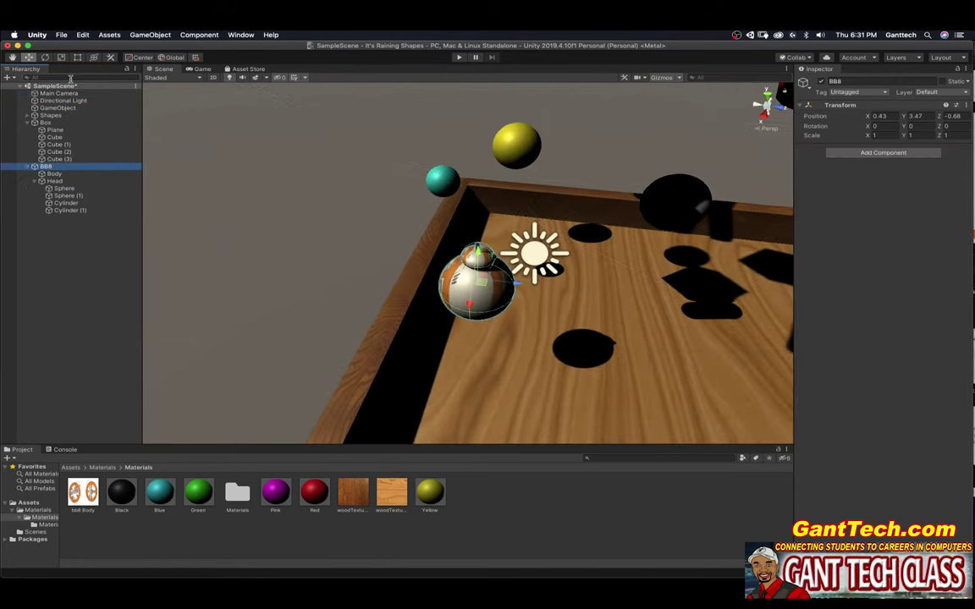
left_click(44, 56)
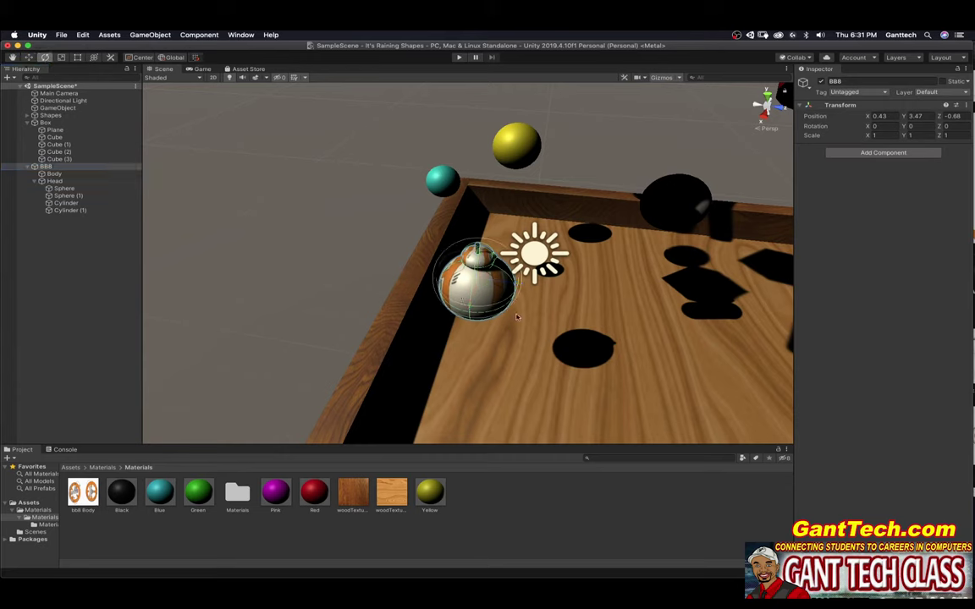
left_click_drag(488, 310, 421, 310)
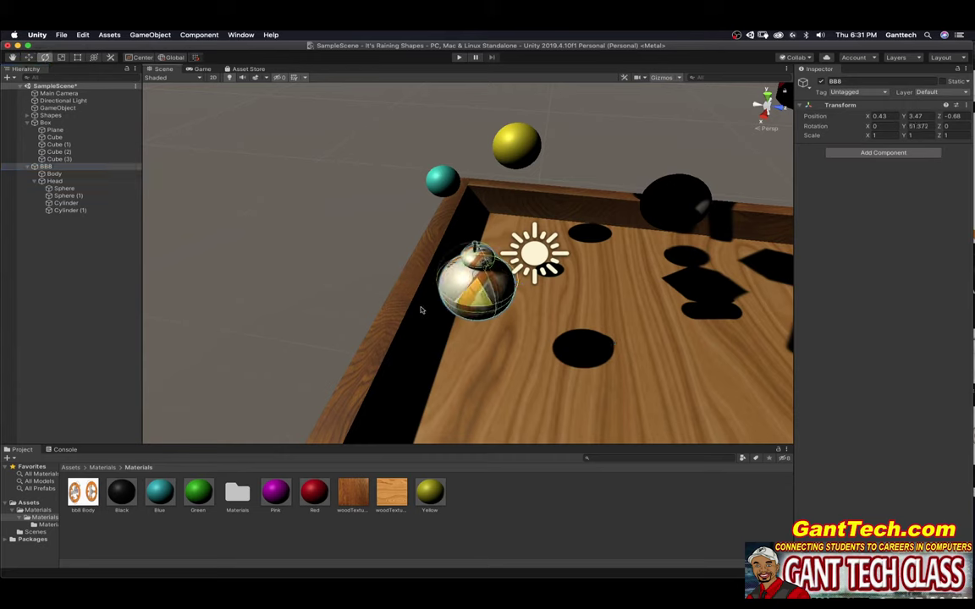
left_click(918, 126)
type("180")
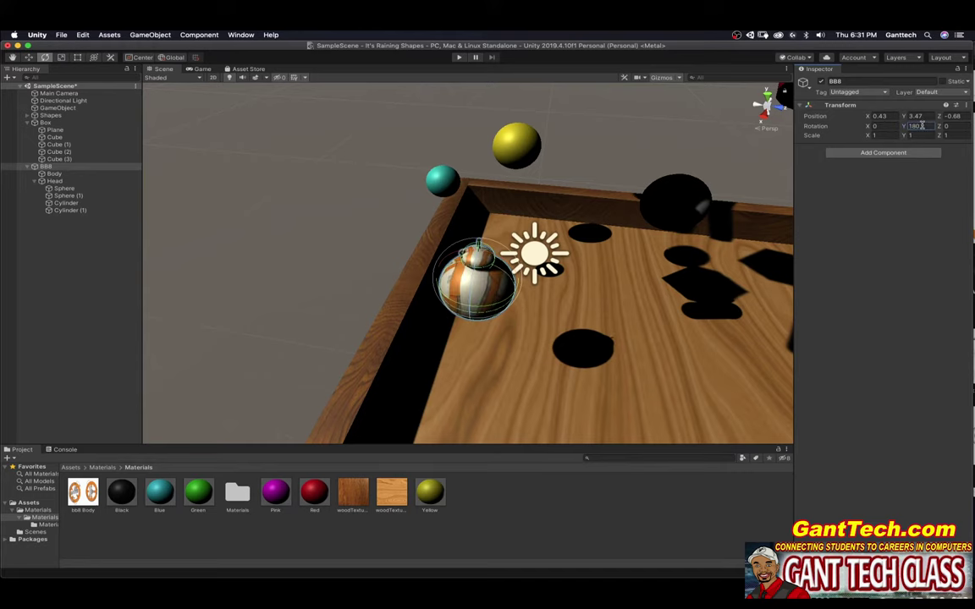
double_click(917, 126)
Inspect the droid's face up close, run the scene in Play mode to check its orientation, and stop it.
scroll(382, 235, "up", 5)
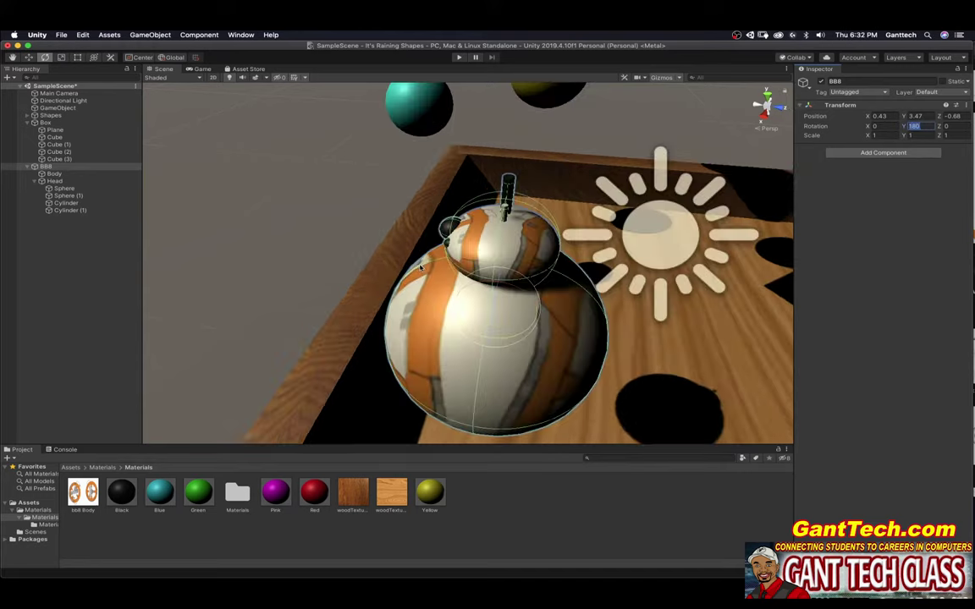
middle_click_drag(379, 243, 343, 237)
scroll(398, 250, "up", 3)
middle_click_drag(418, 262, 579, 264)
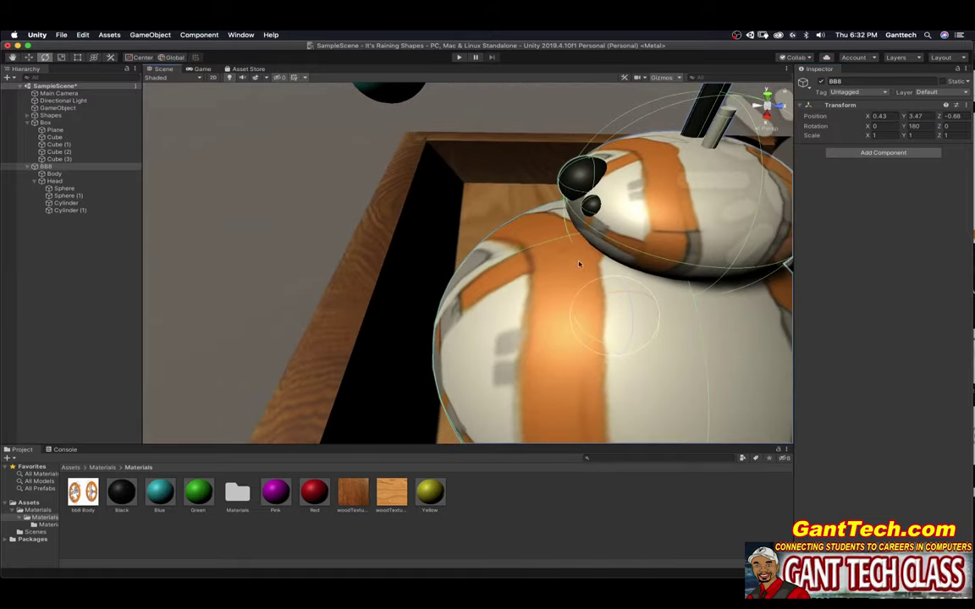
left_click(459, 57)
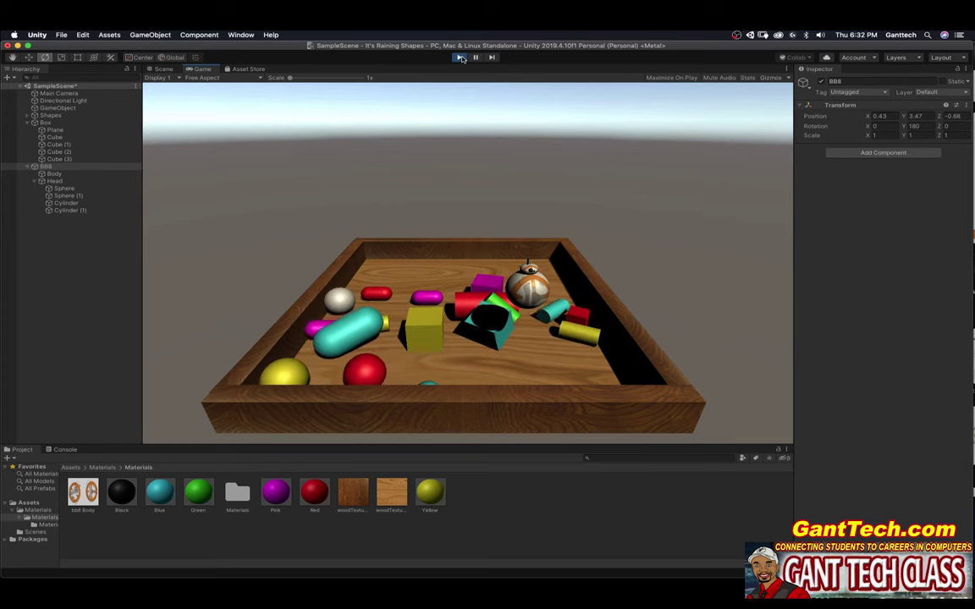
left_click(458, 56)
scroll(624, 307, "down", 5)
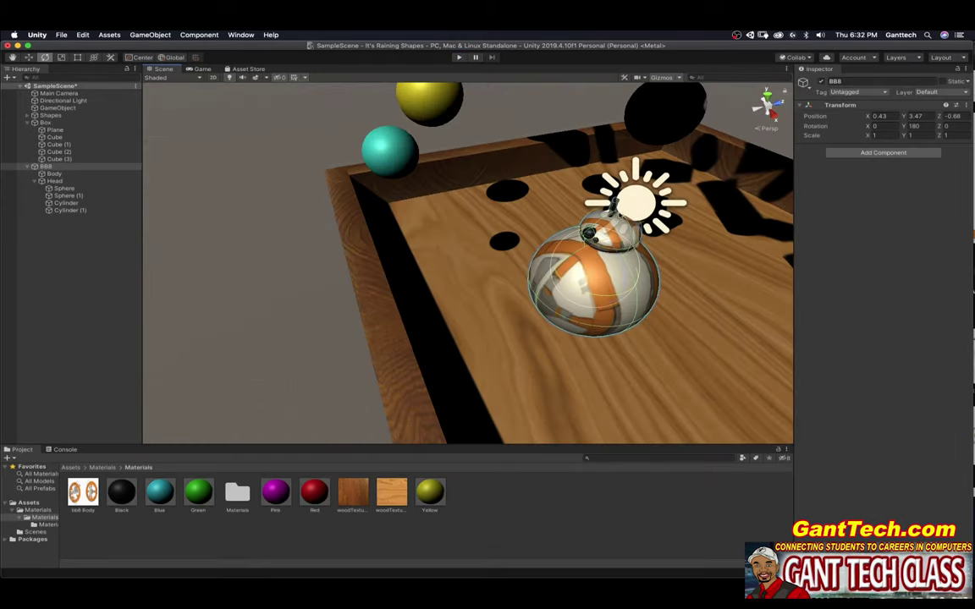
Add a Rigidbody component to the BB8 parent object and test the fall in Play mode.
left_click(47, 167)
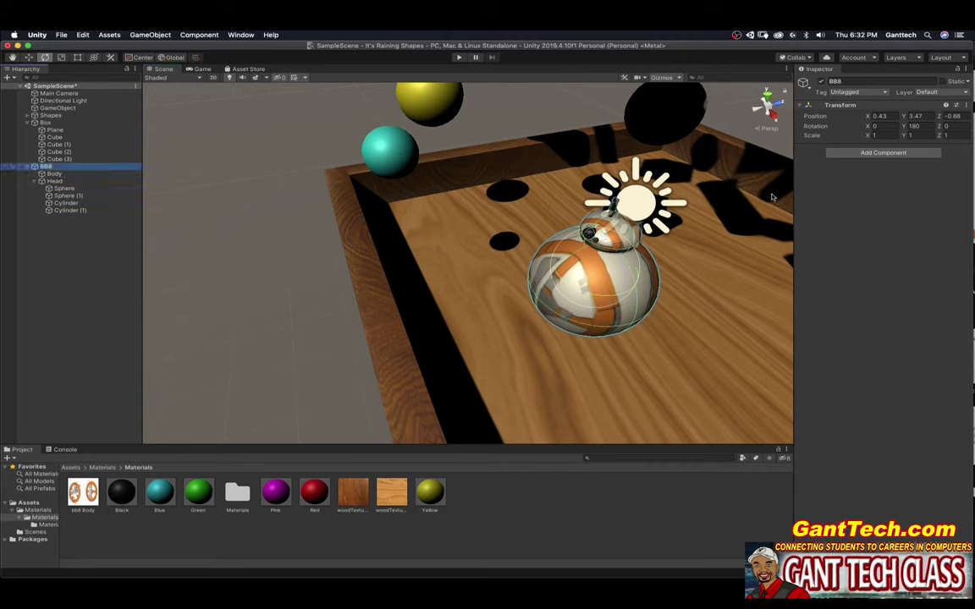
left_click(871, 155)
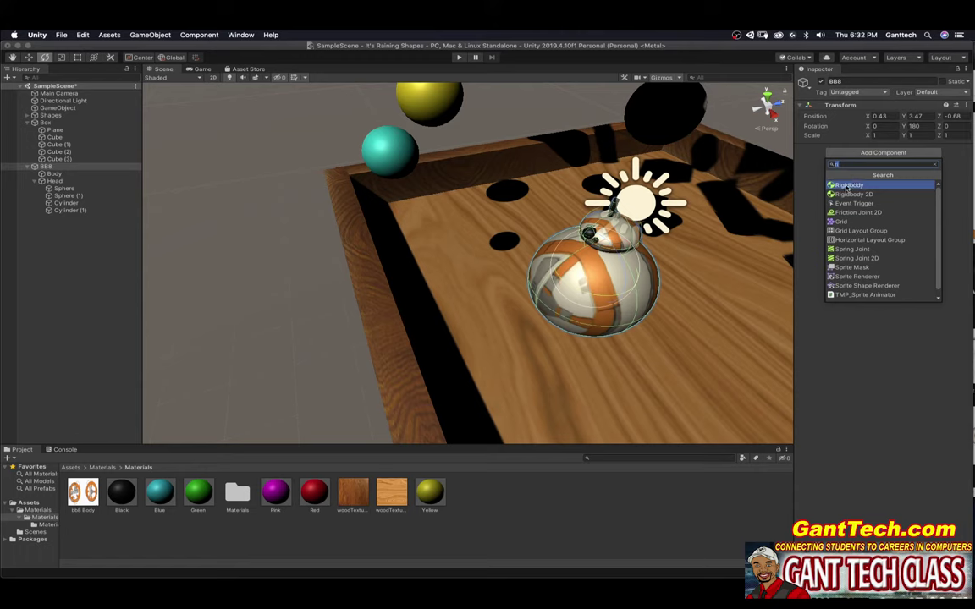
left_click(847, 185)
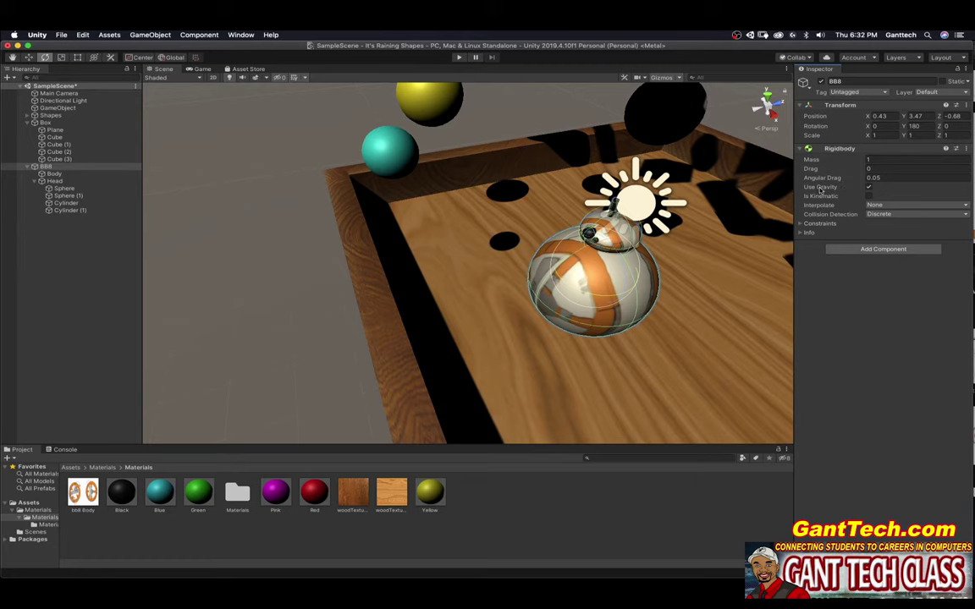
left_click(458, 58)
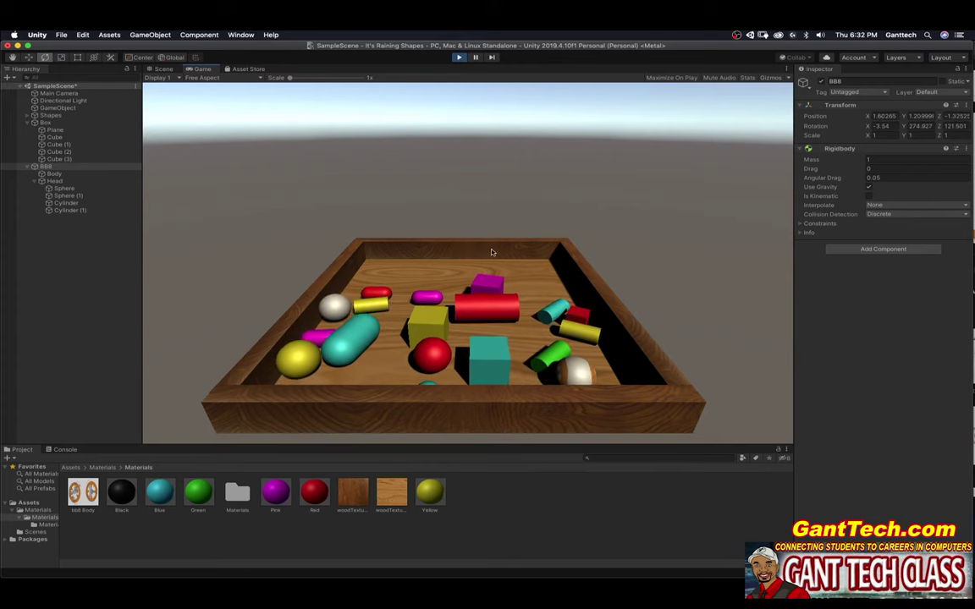
left_click(458, 58)
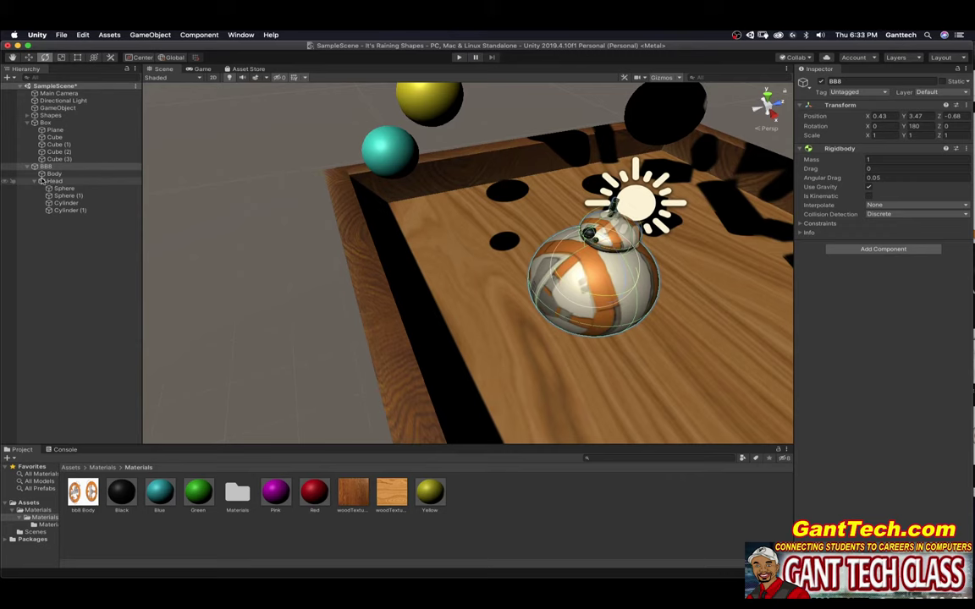
Remove the Rigidbody component from the BB8 parent object and rerun the scene briefly in Play mode.
left_click(52, 174)
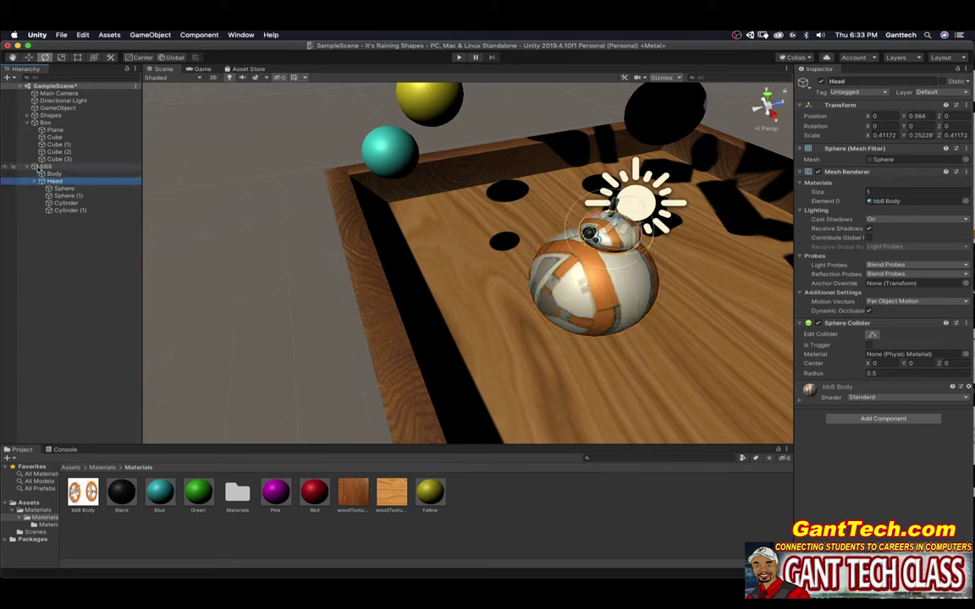
left_click(44, 167)
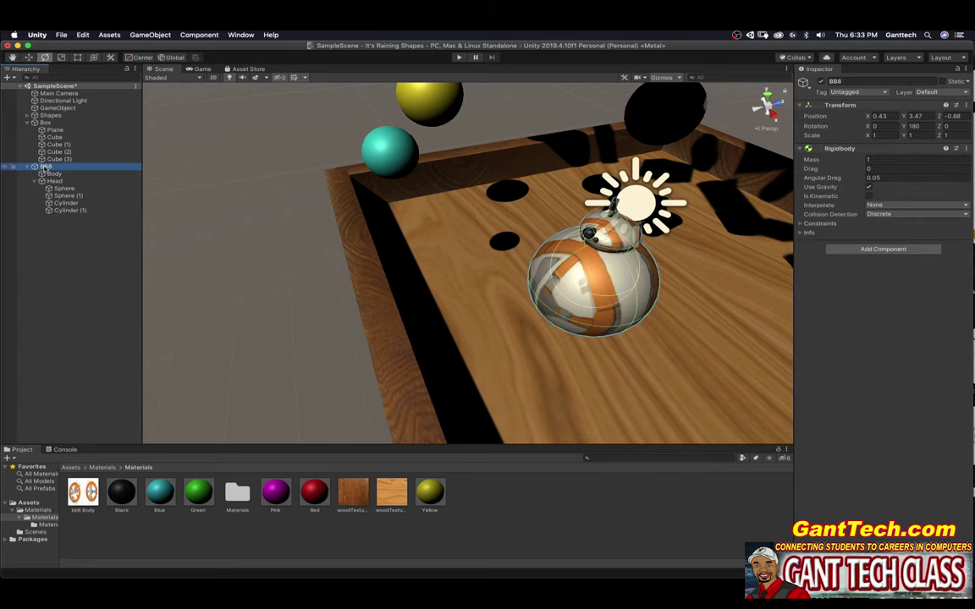
left_click(966, 149)
left_click(926, 170)
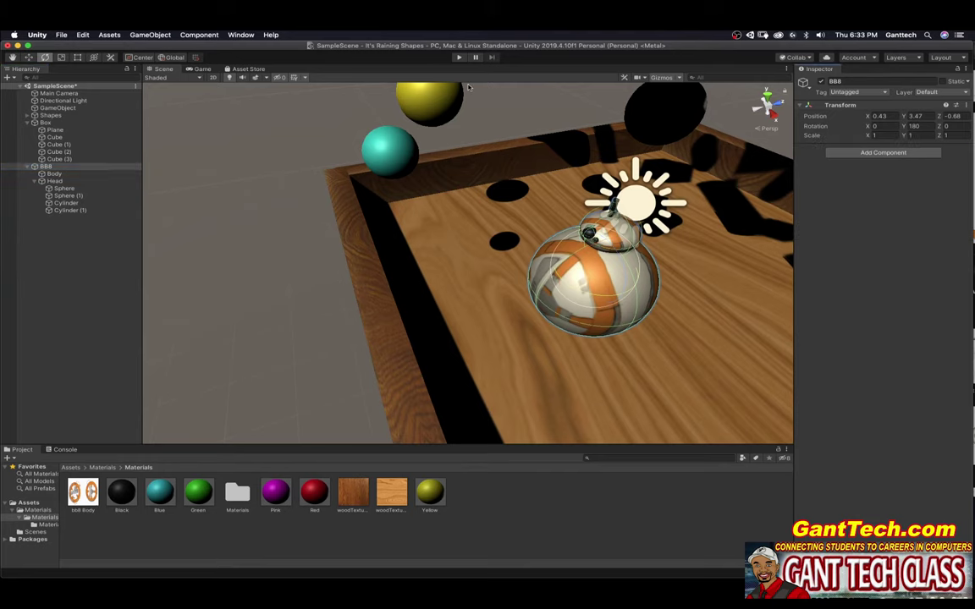
left_click(457, 57)
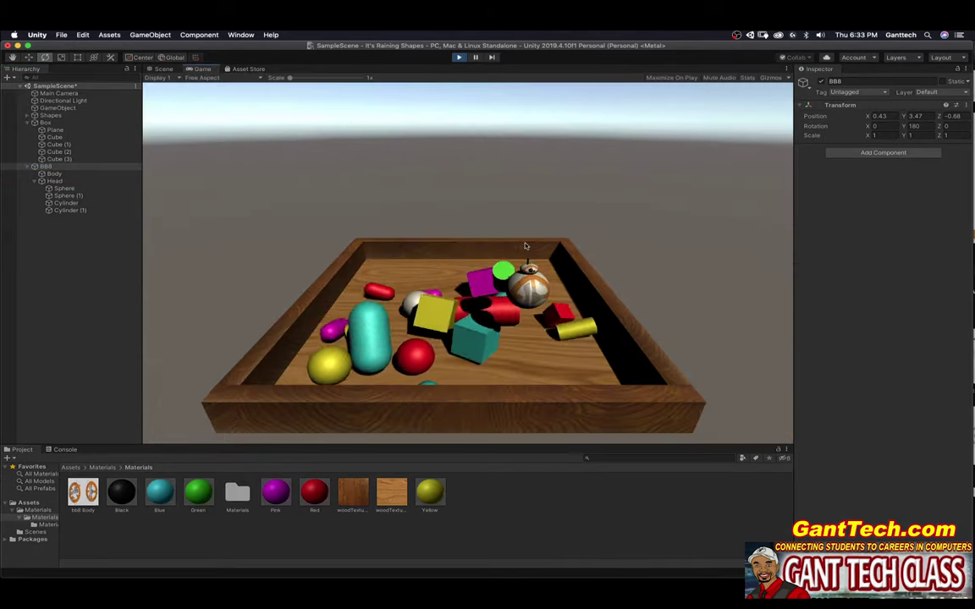
left_click(458, 57)
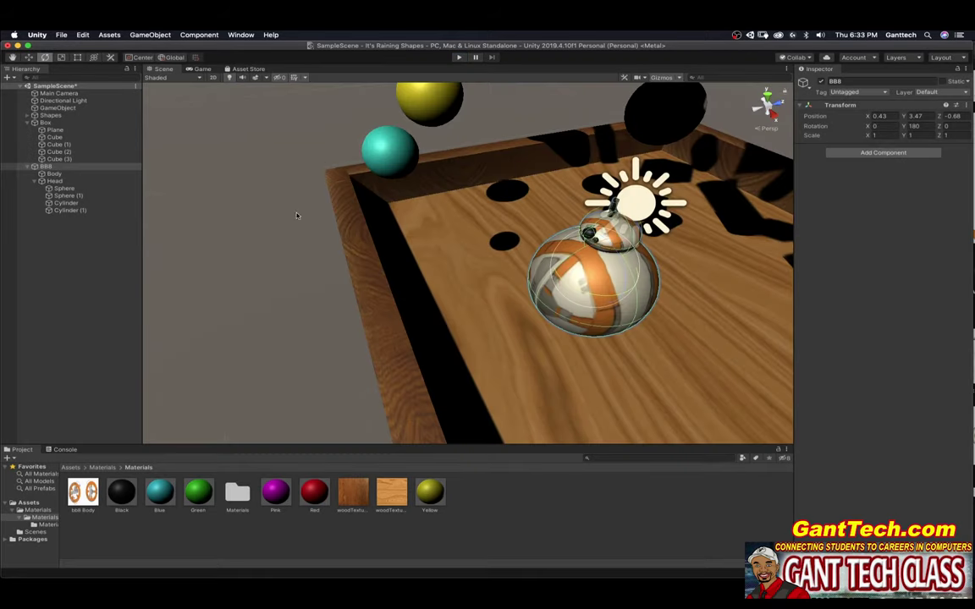
Add a separate Rigidbody component to each of BB8's Body and Head spheres.
left_click(49, 173)
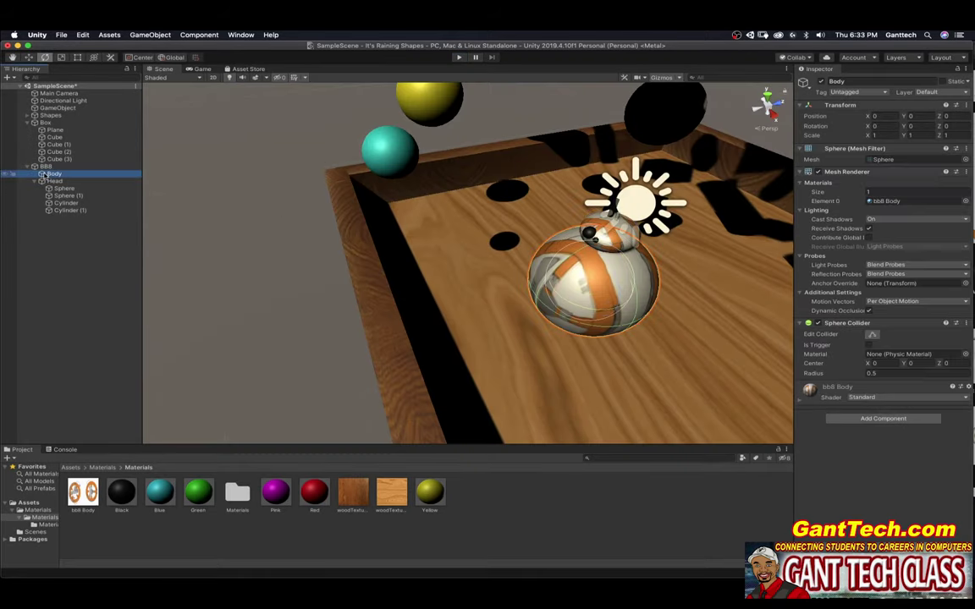
left_click(882, 418)
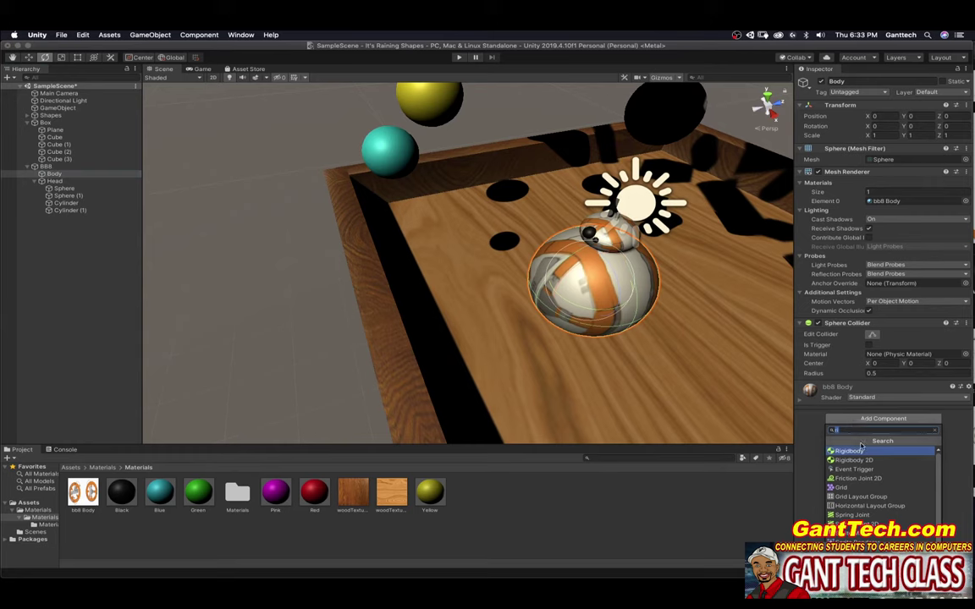
type("ri")
left_click(849, 451)
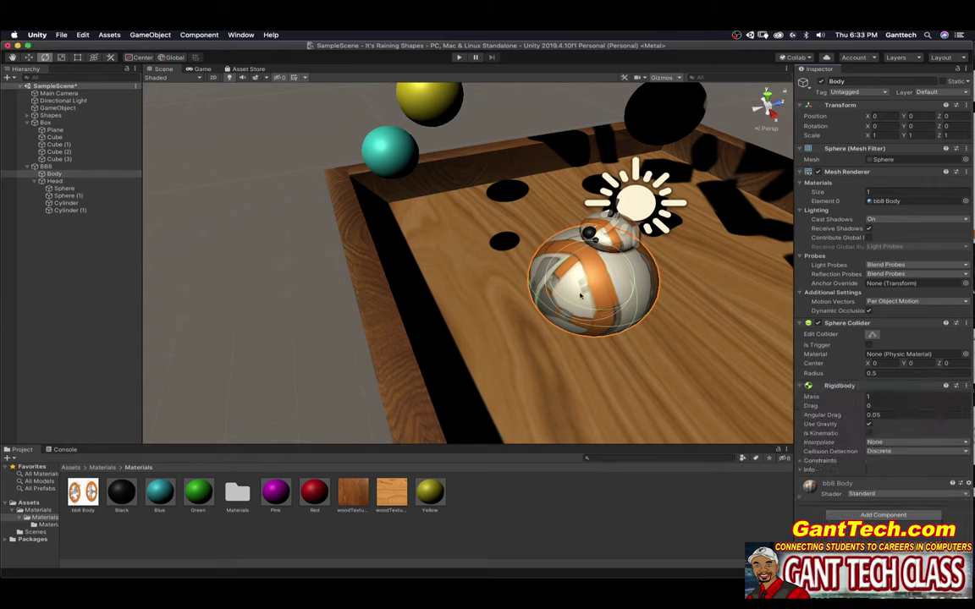
left_click(40, 181)
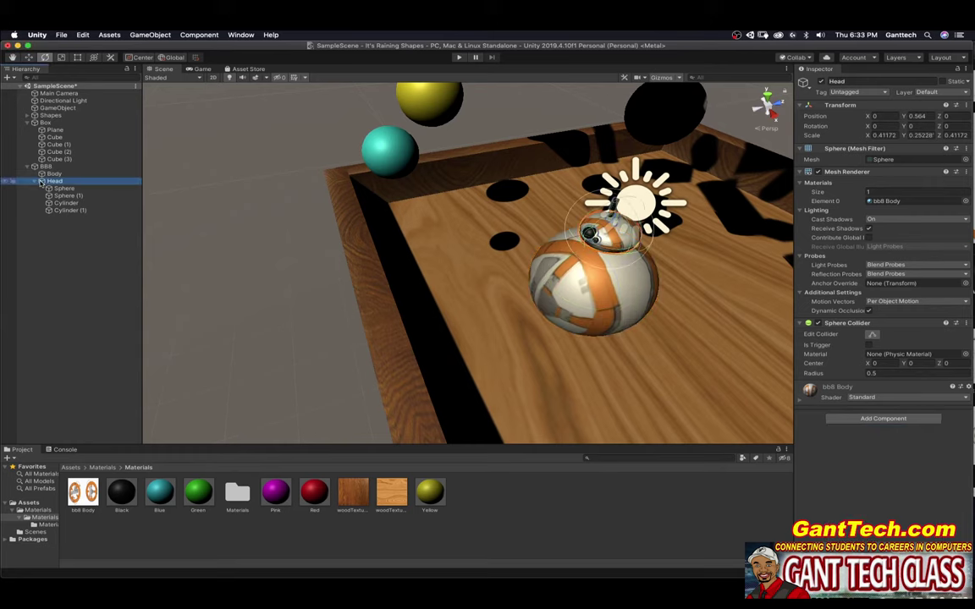
left_click(883, 418)
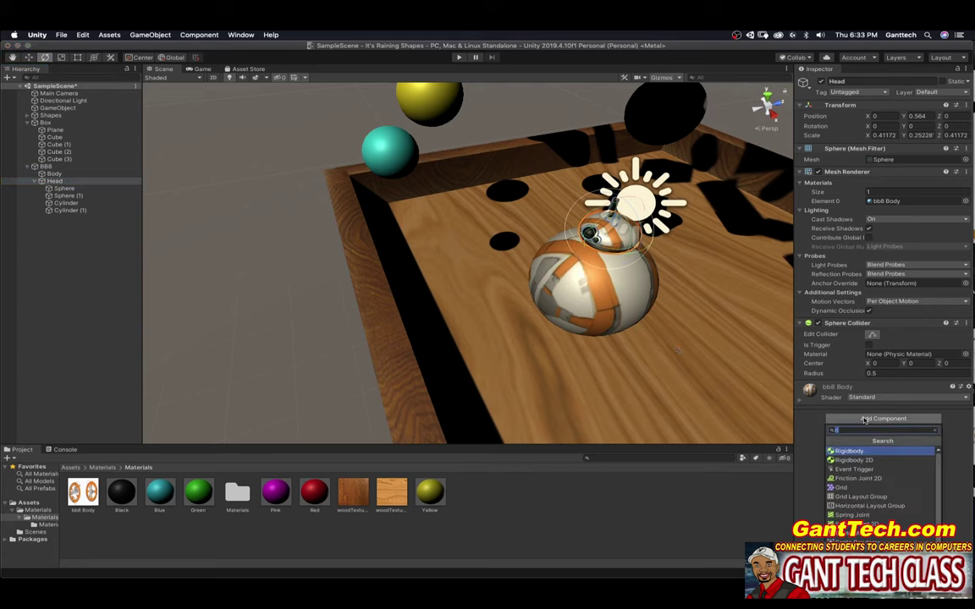
left_click(844, 455)
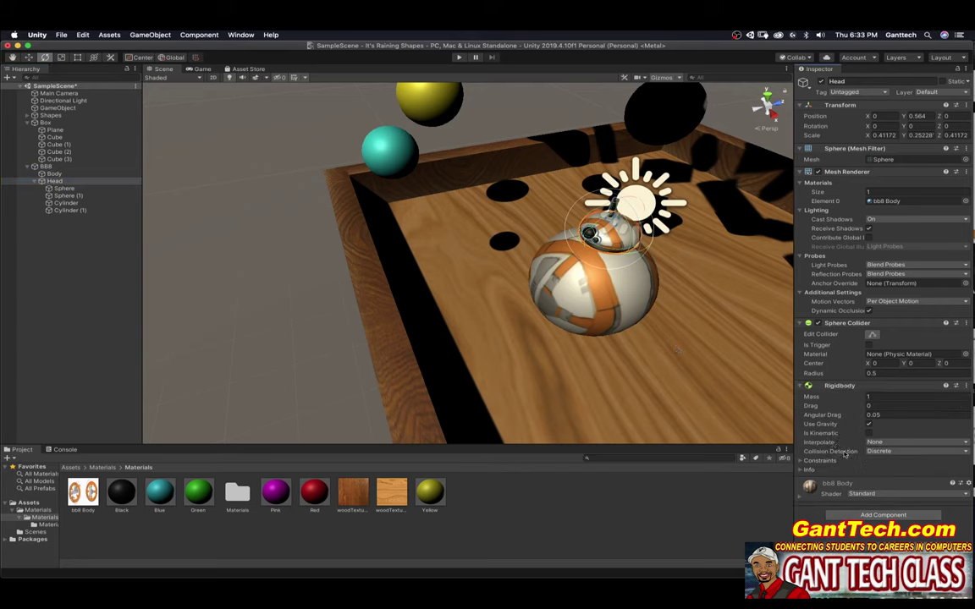
Run the scene, pause it after the shapes fall, and examine the droid's head and body inside the box.
left_click(458, 58)
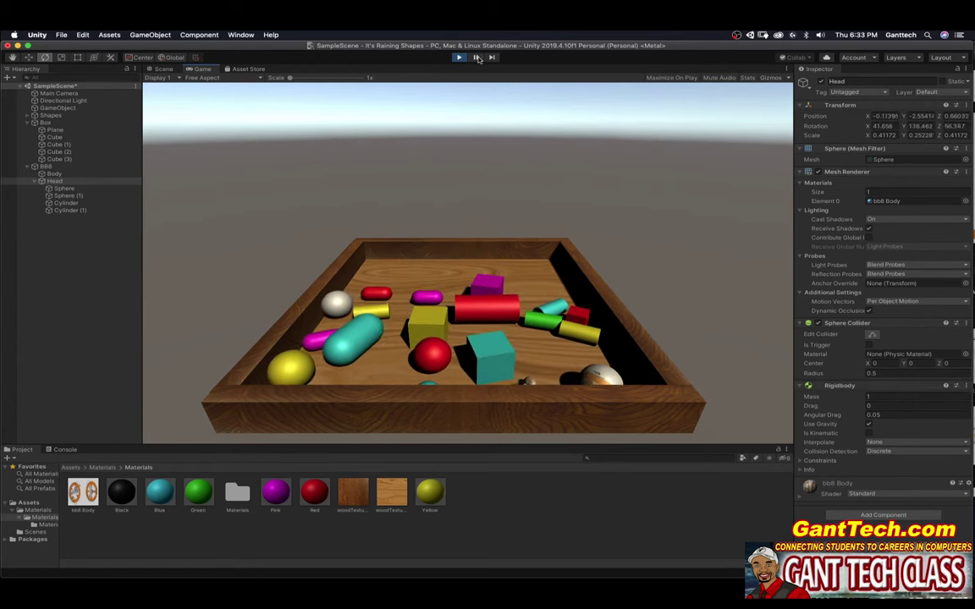
left_click(476, 57)
scroll(596, 286, "up", 2)
middle_click_drag(592, 279, 512, 193)
scroll(517, 224, "up", 3)
right_click_drag(517, 225, 474, 292)
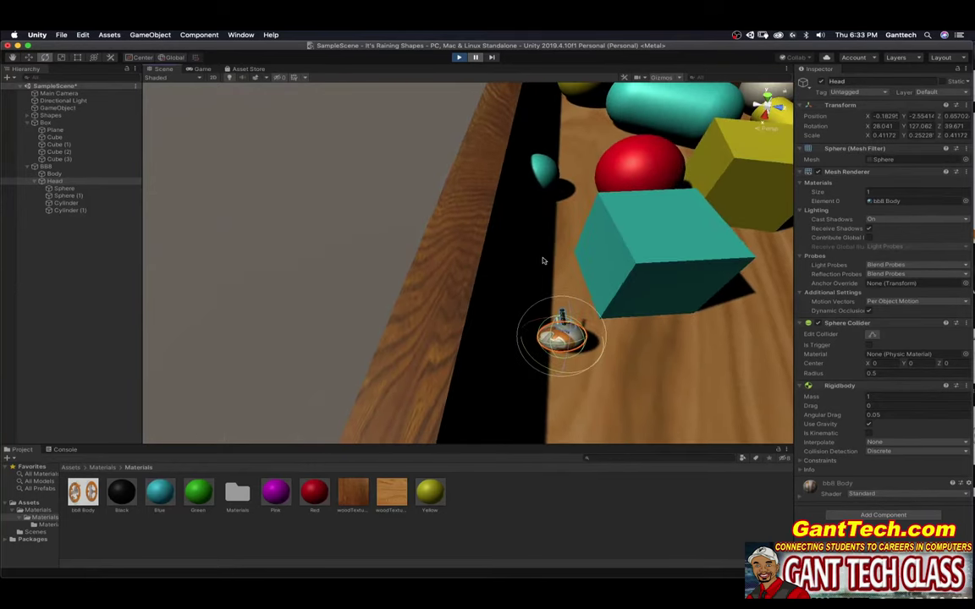
scroll(533, 298, "down", 4)
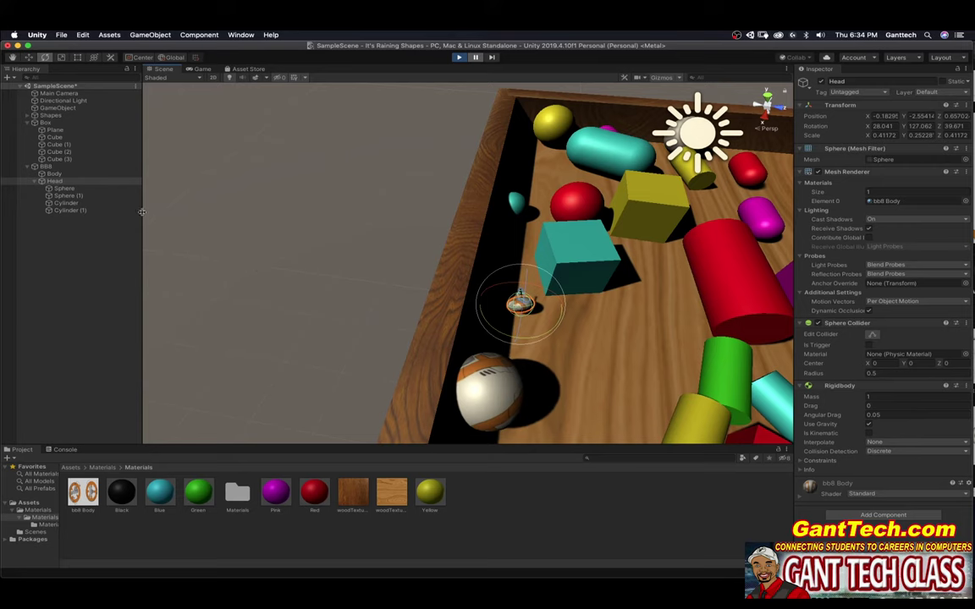
Remove the Rigidbody components from BB8's Head and Body while the scene is paused.
left_click(51, 182)
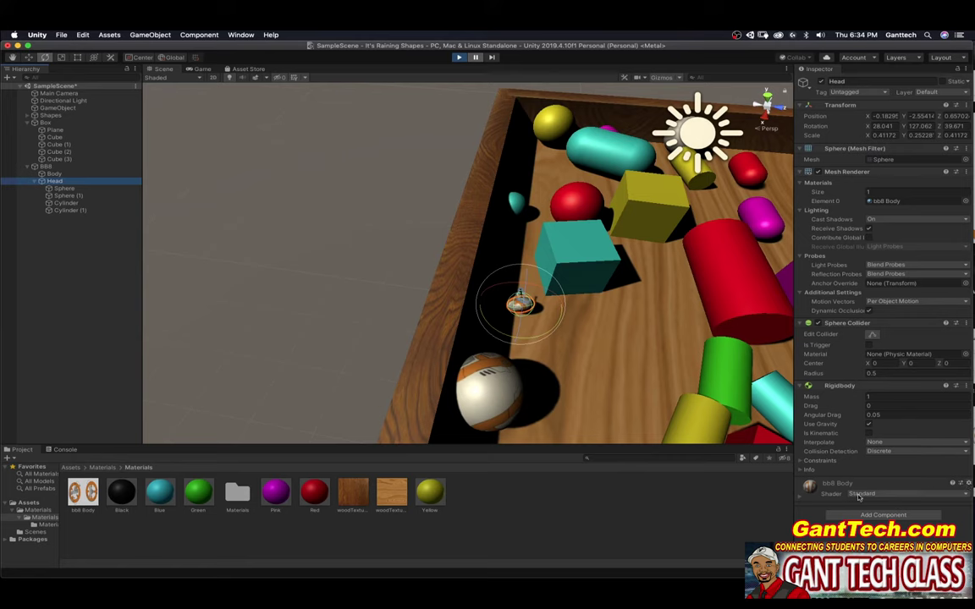
left_click(51, 182)
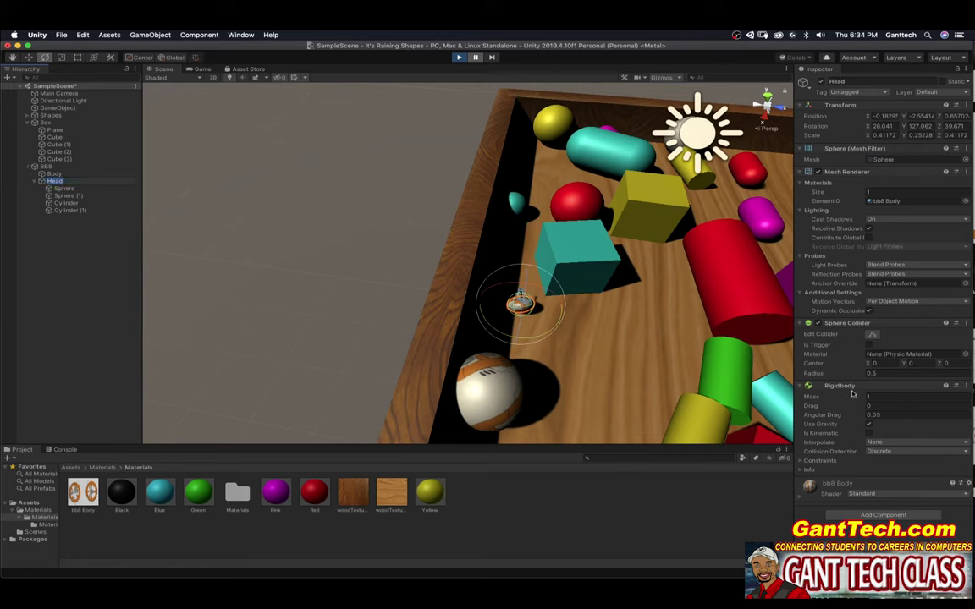
right_click(951, 387)
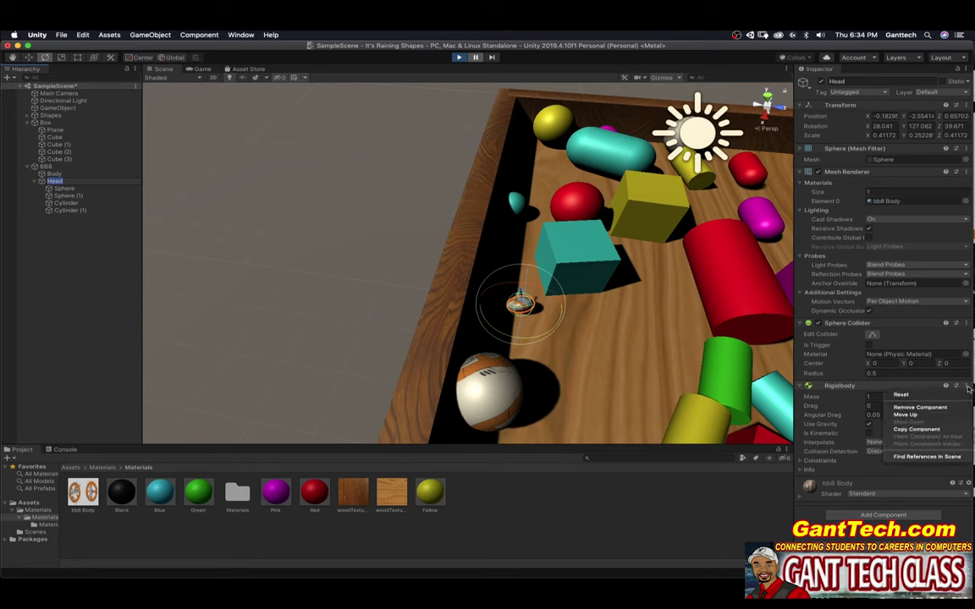
left_click(919, 408)
left_click(491, 385)
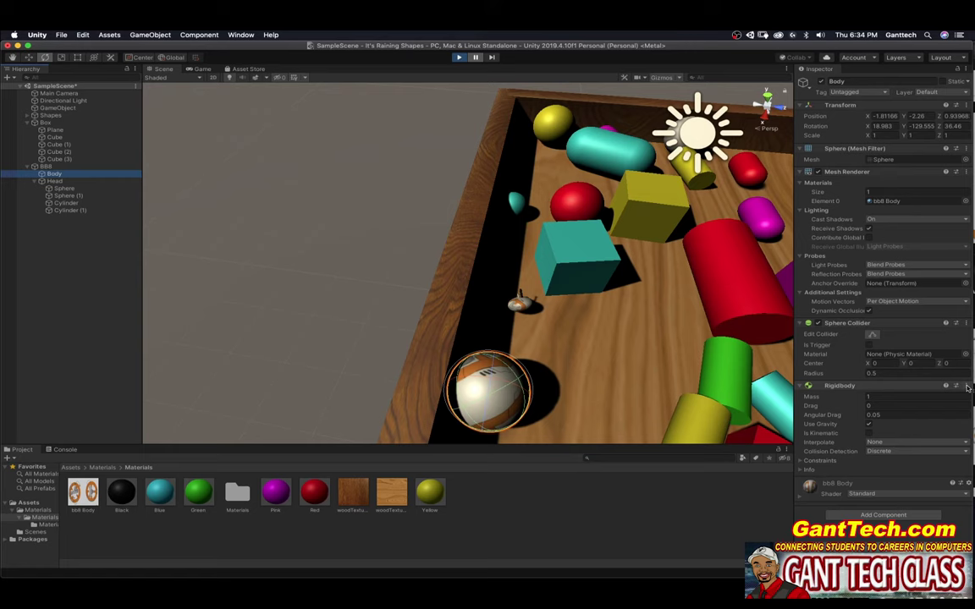
right_click(950, 387)
left_click(946, 409)
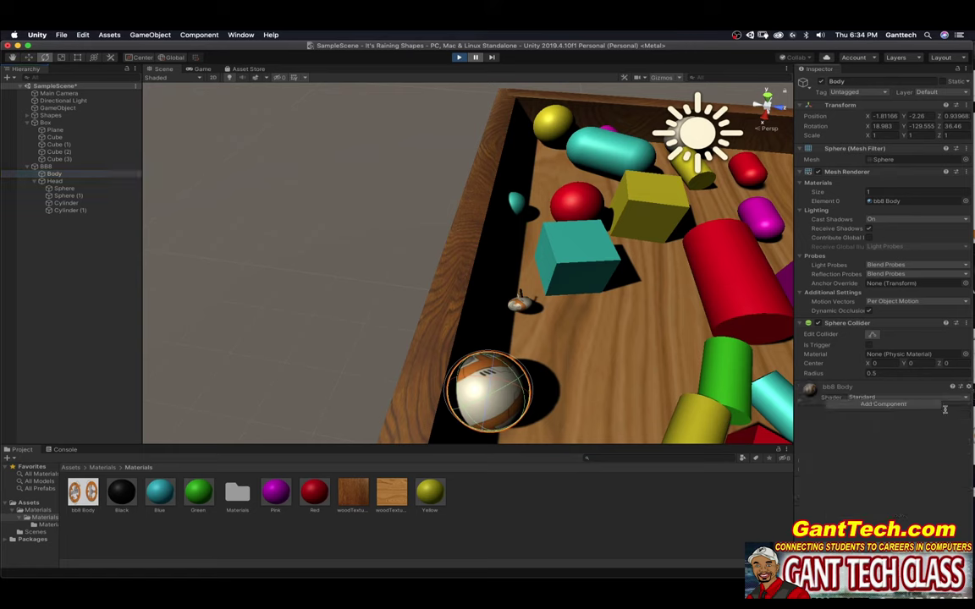
Add a Rigidbody component to the BB8 parent object during Play mode, and stop the scene.
left_click(43, 165)
left_click(883, 152)
type("ri")
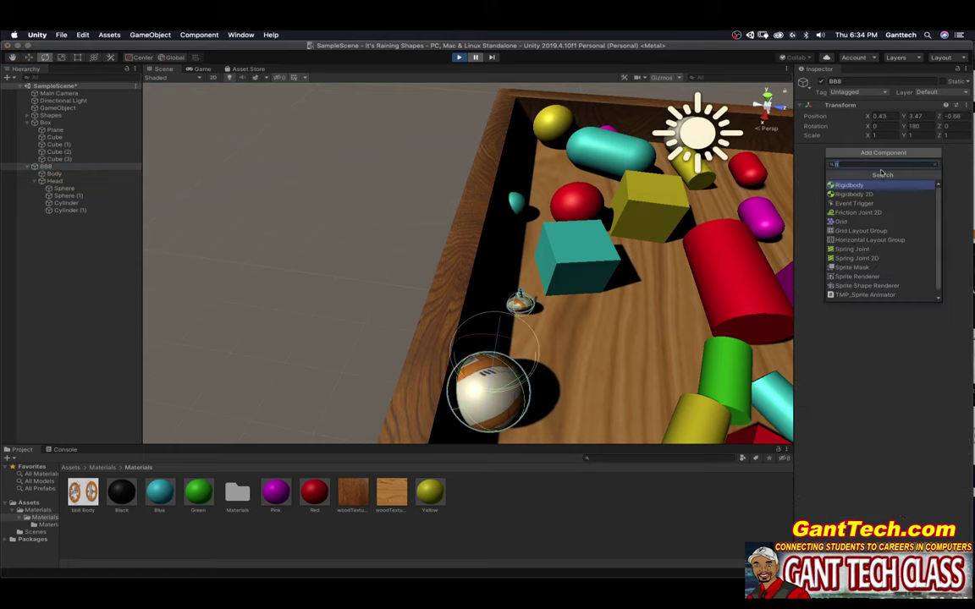
left_click(846, 185)
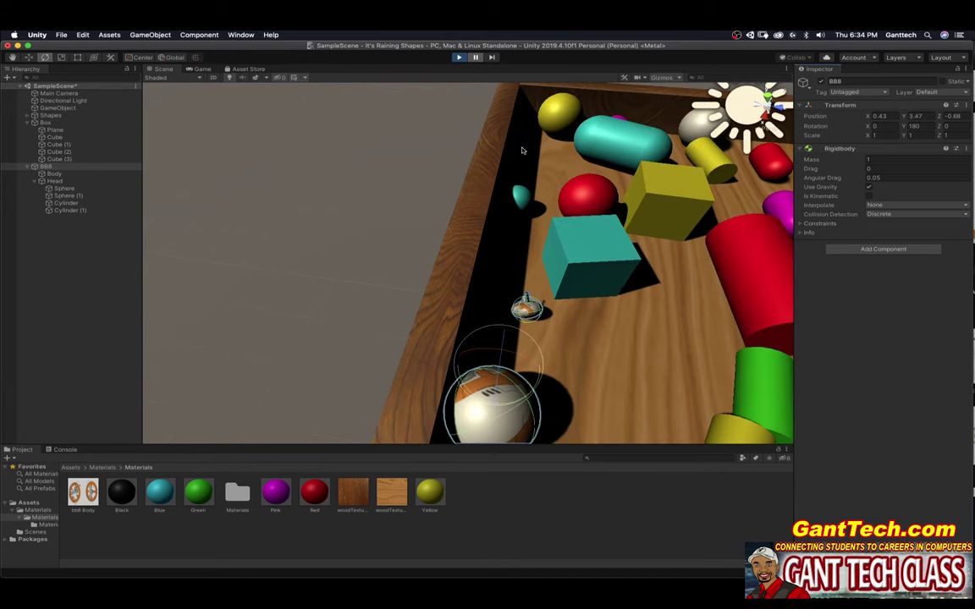
left_click(458, 56)
Inspect the components on BB8's Head and Body, run the scene, and pause it to examine how the two spheres separate.
left_click(53, 182)
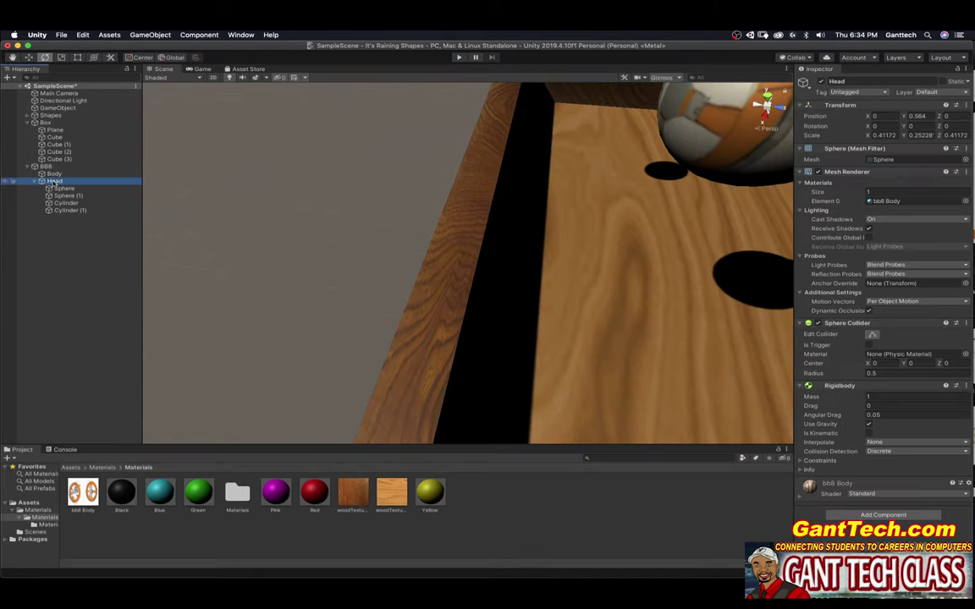
key("f")
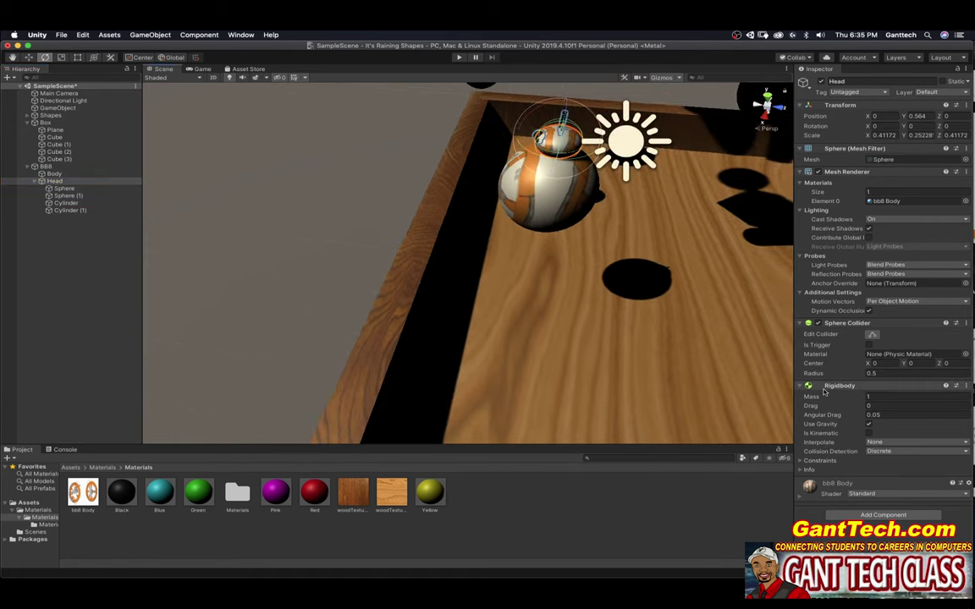
left_click(75, 174)
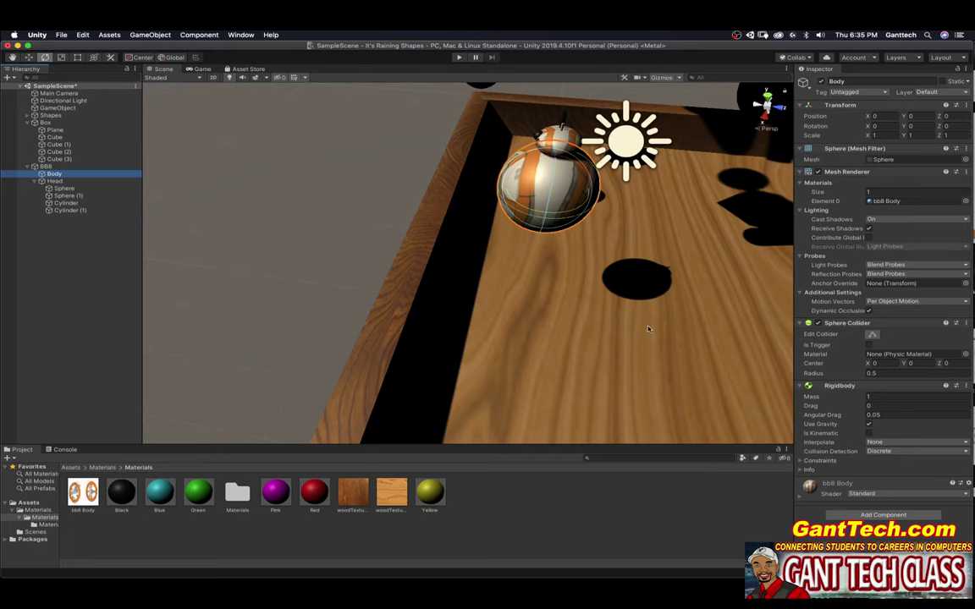
left_click(457, 58)
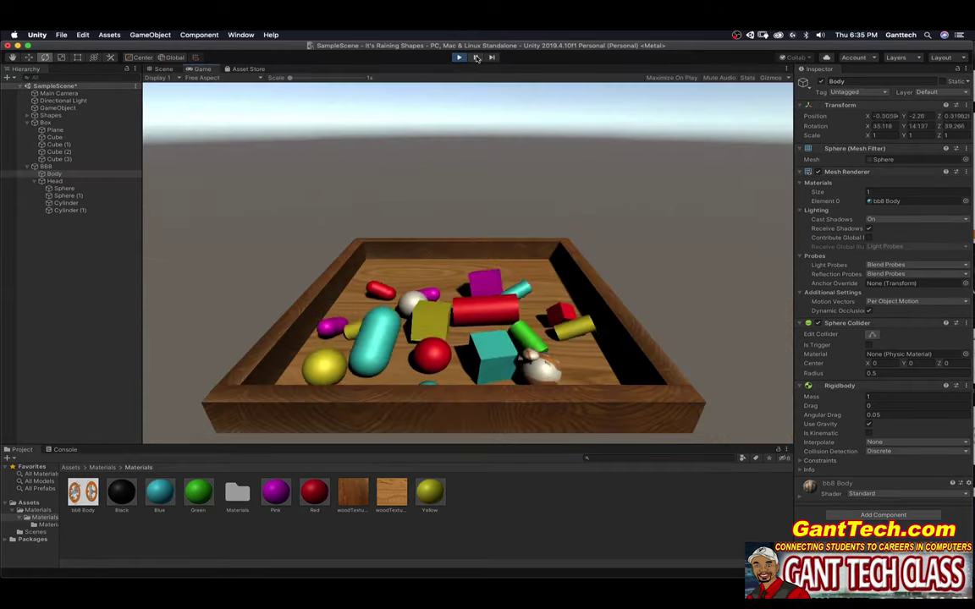
left_click(477, 57)
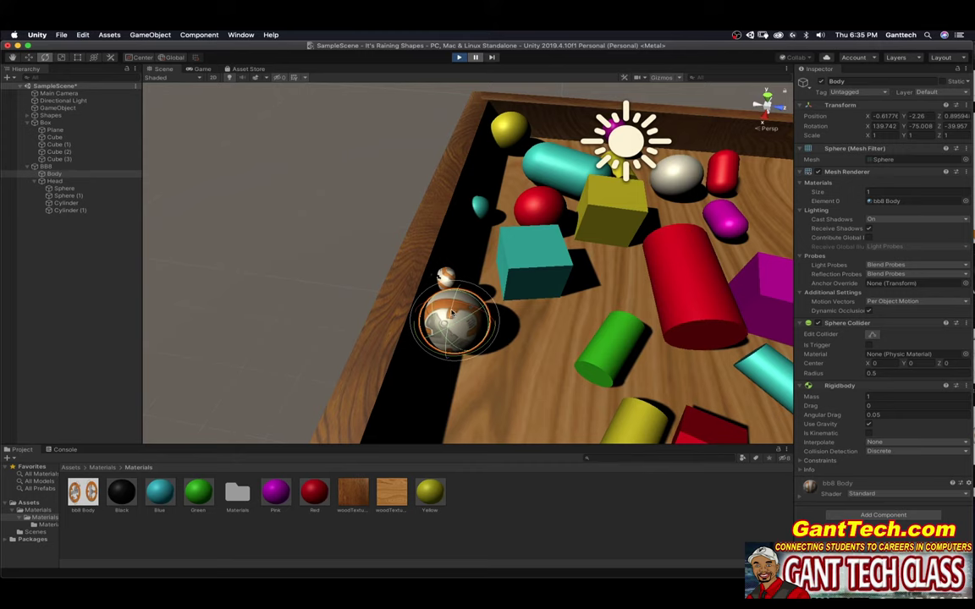
left_click(477, 57)
left_click(478, 58)
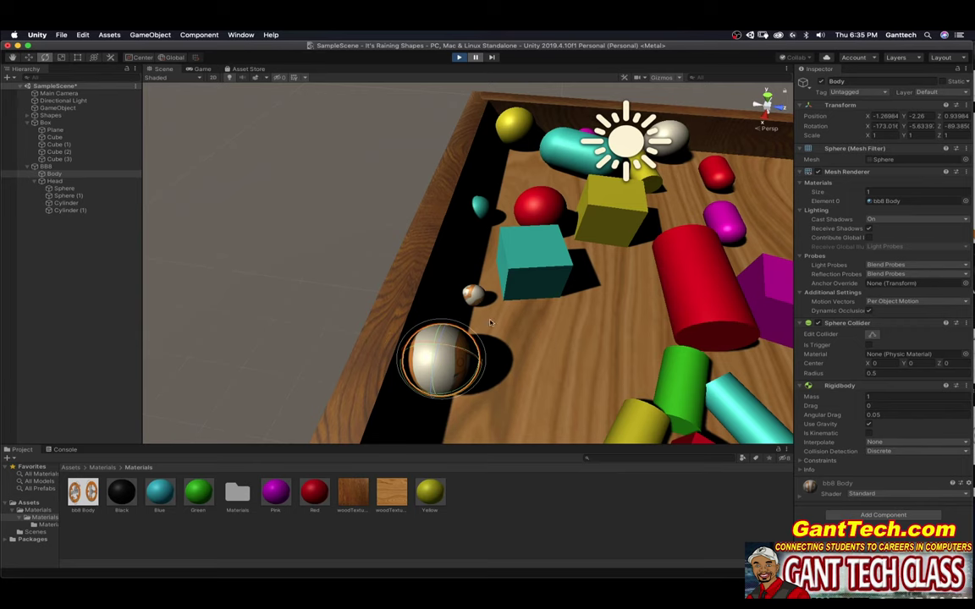
Remove the Rigidbody components from BB8's Body and Head during Play mode, and stop the scene.
left_click(967, 386)
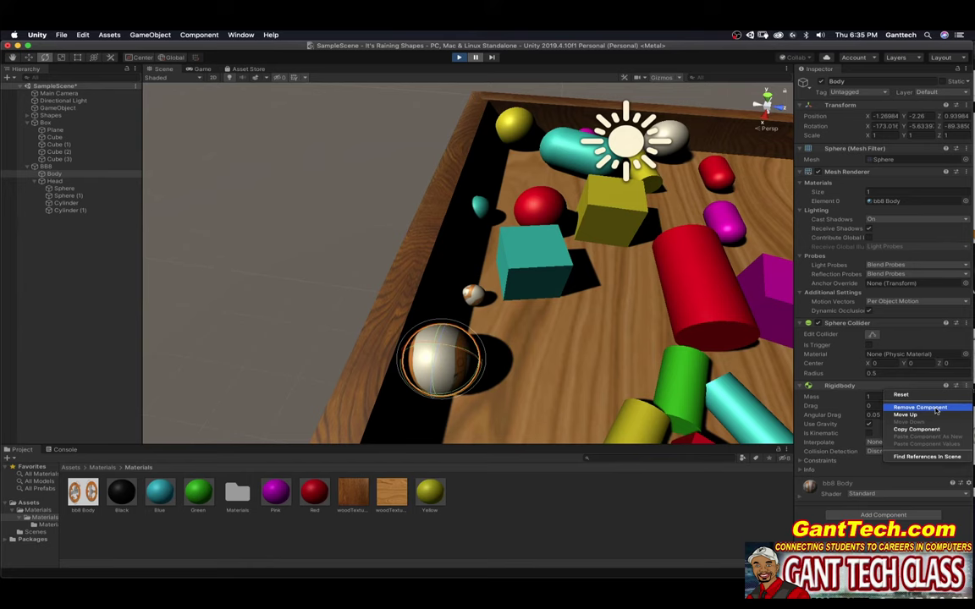
left_click(936, 409)
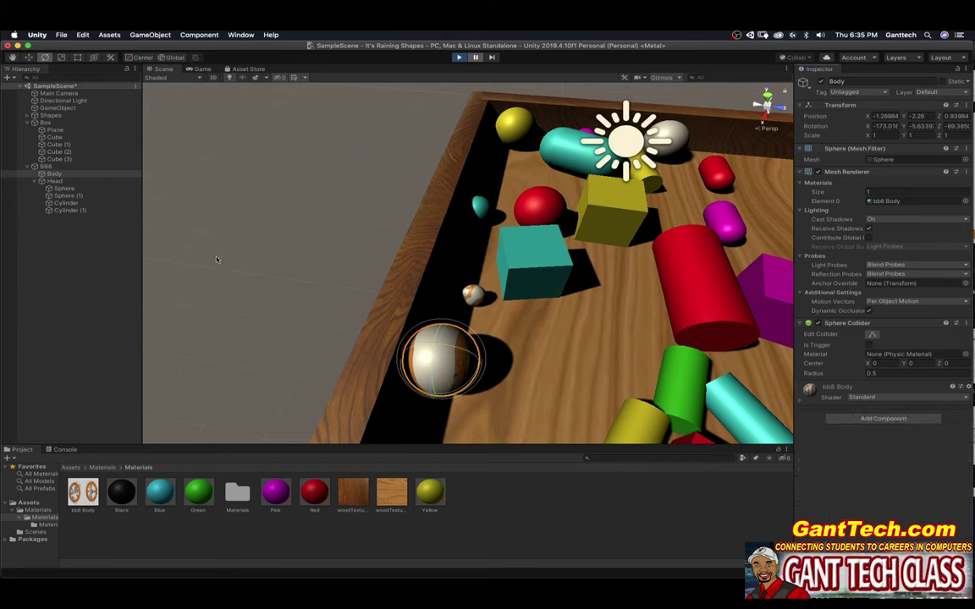
left_click(54, 181)
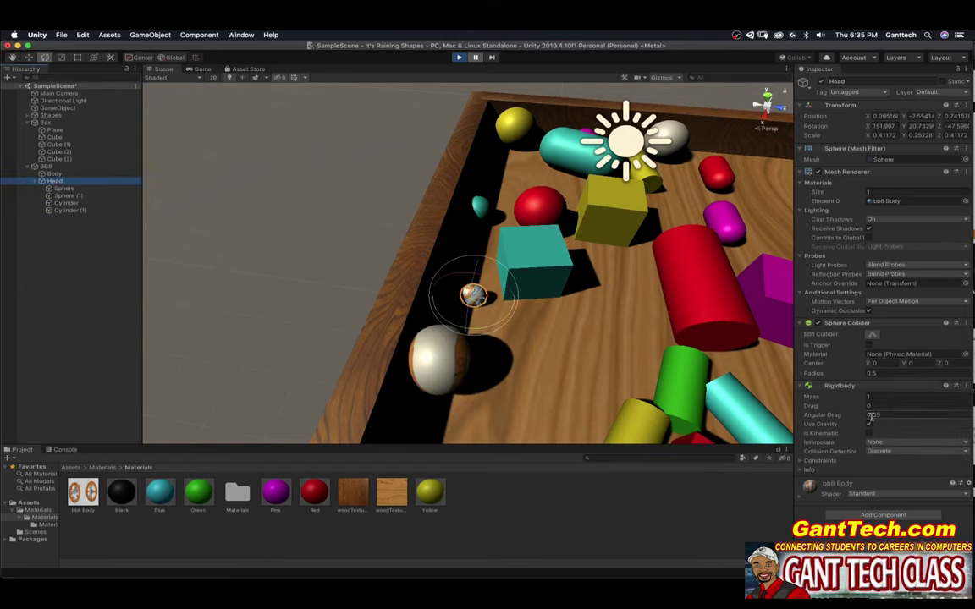
left_click(959, 388)
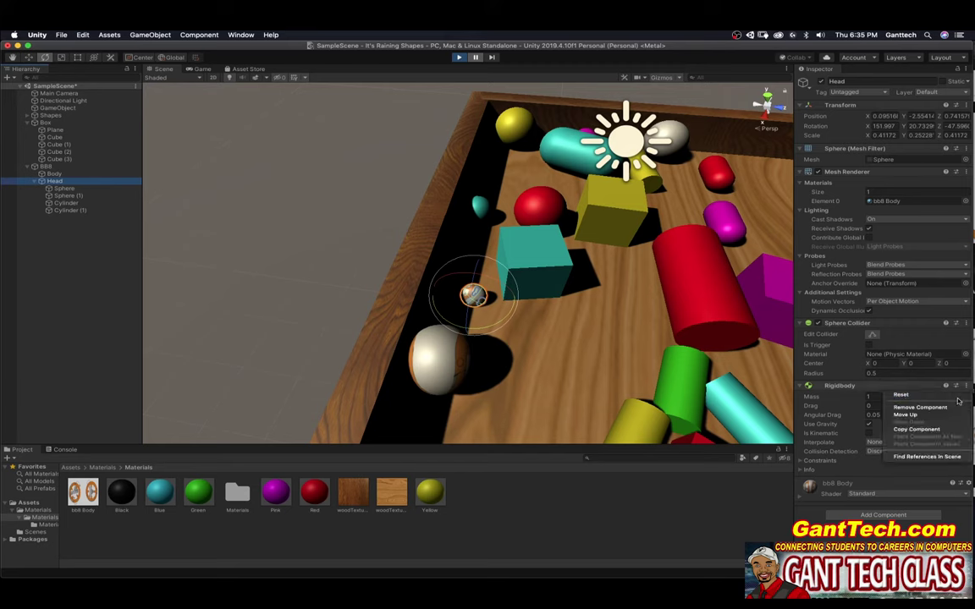
left_click(847, 364)
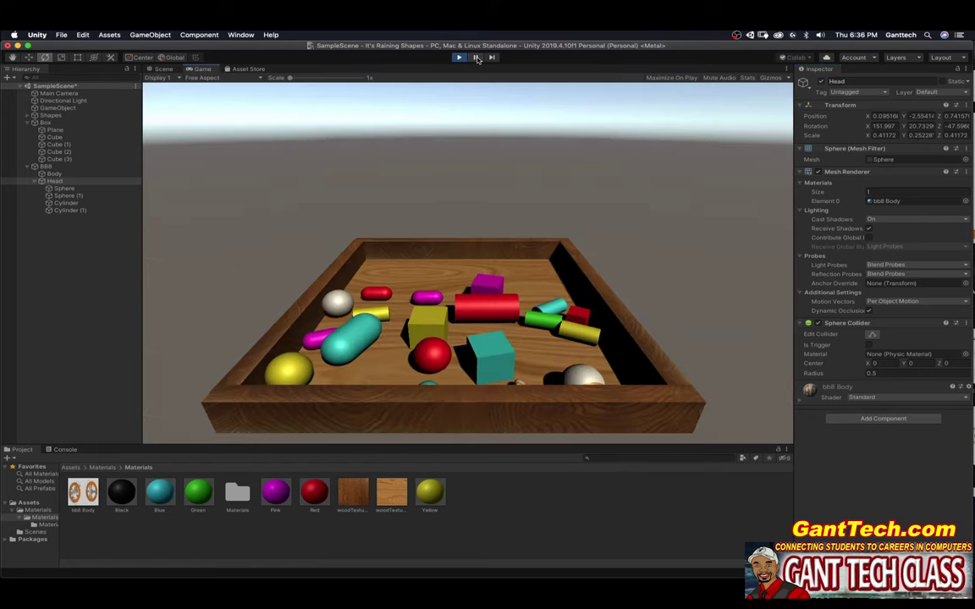
left_click(459, 57)
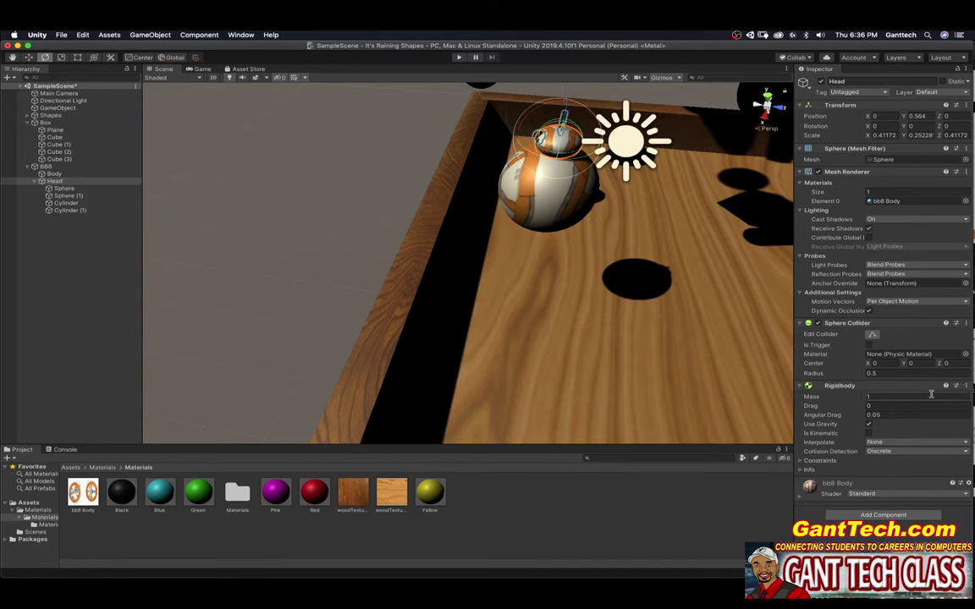
Remove the Rigidbody components from BB8's Head and Body in edit mode and check both spheres' component lists.
left_click(968, 388)
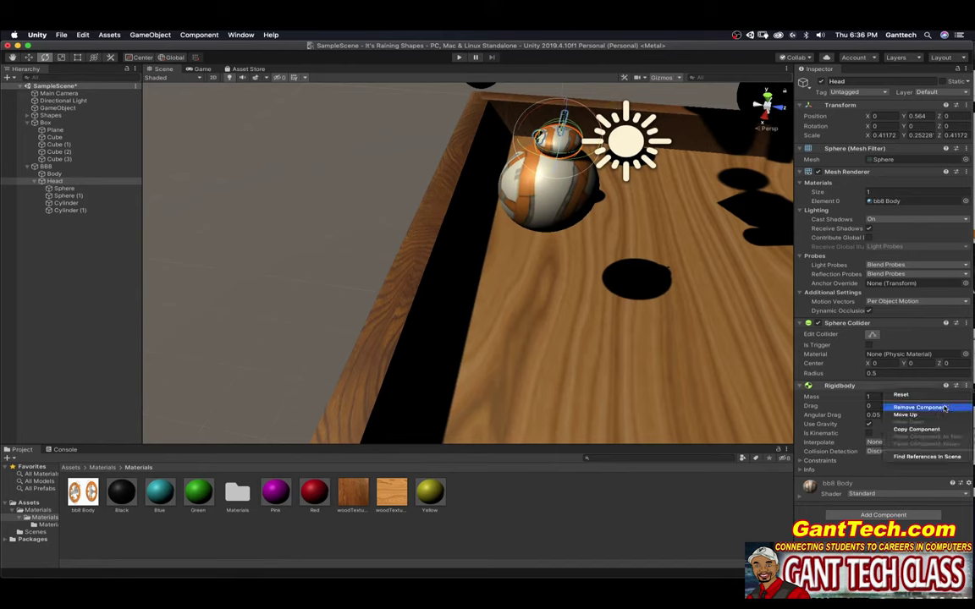
left_click(899, 404)
left_click(51, 174)
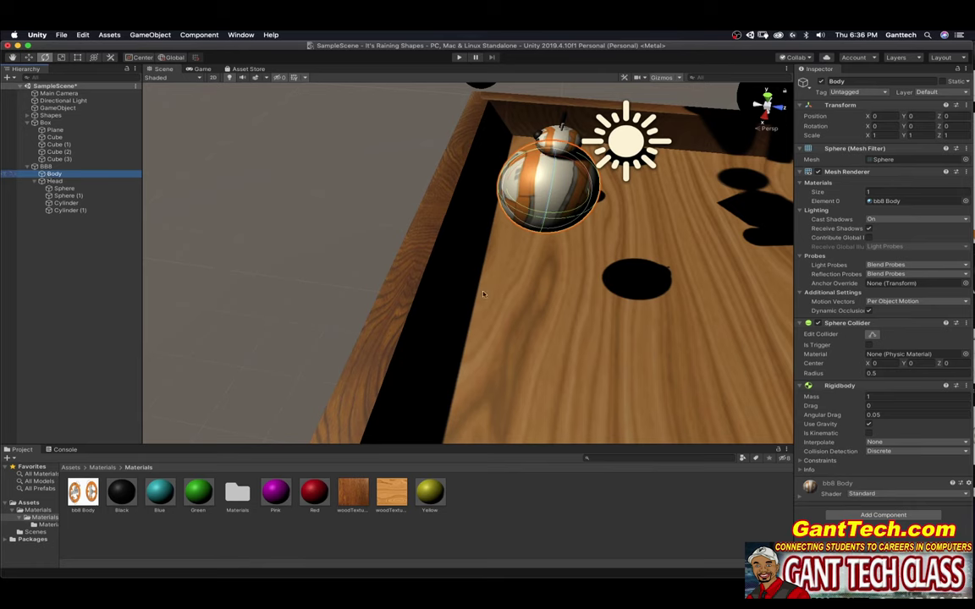
left_click(965, 385)
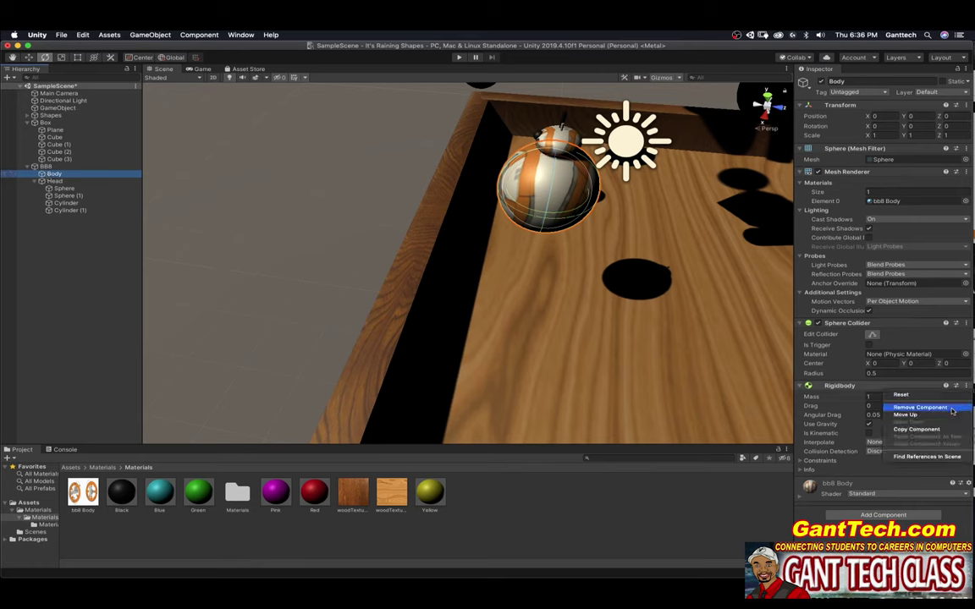
left_click(949, 408)
left_click(53, 181)
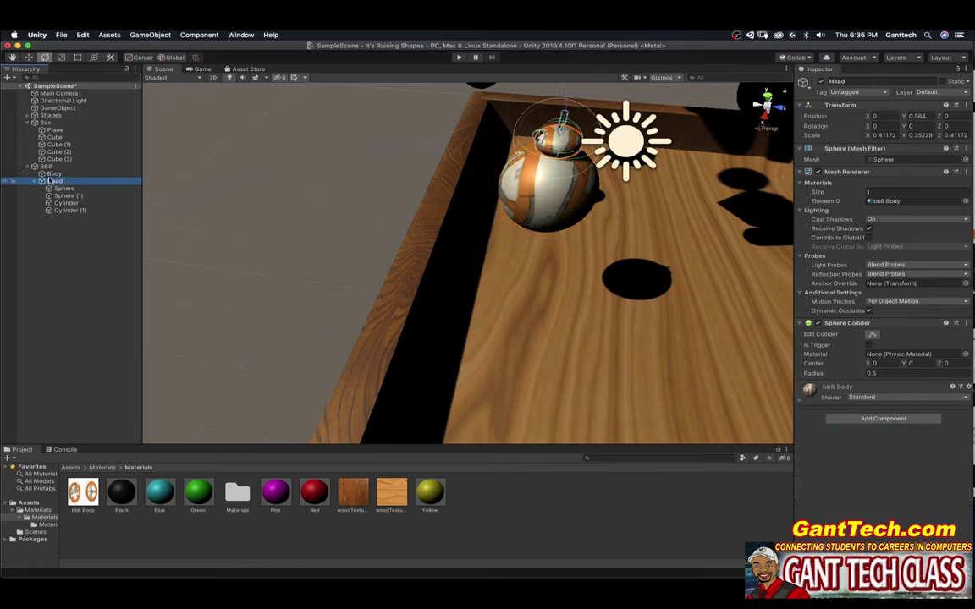
left_click(51, 174)
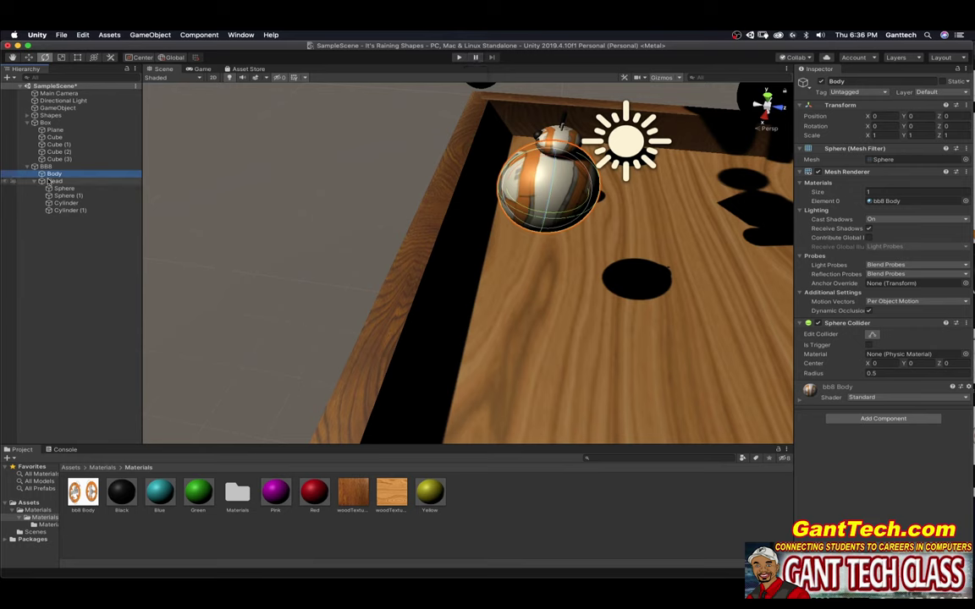
Add a Rigidbody component to the BB8 parent object and test its fall by running and stopping the scene.
left_click(44, 167)
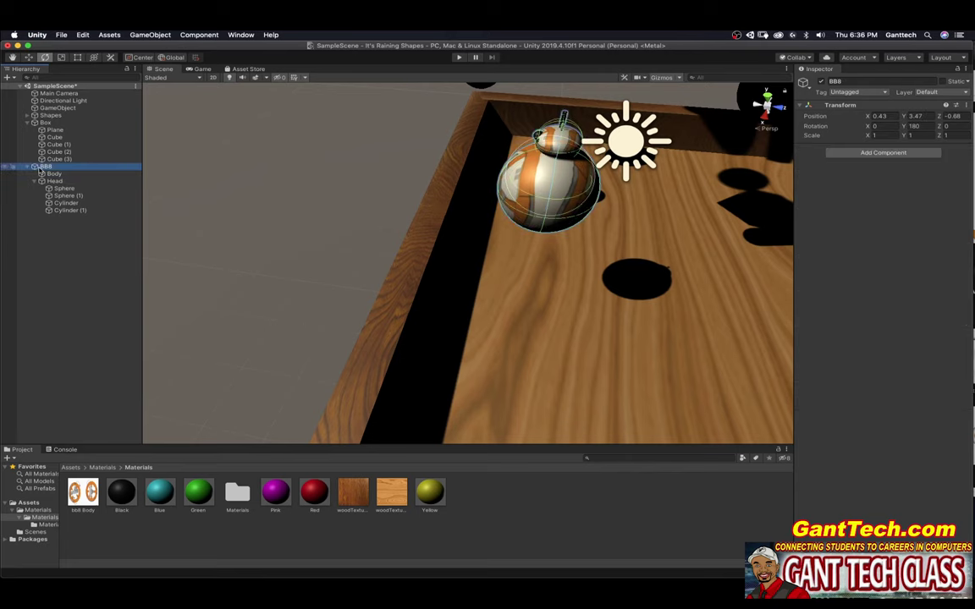
left_click(882, 152)
type("ri")
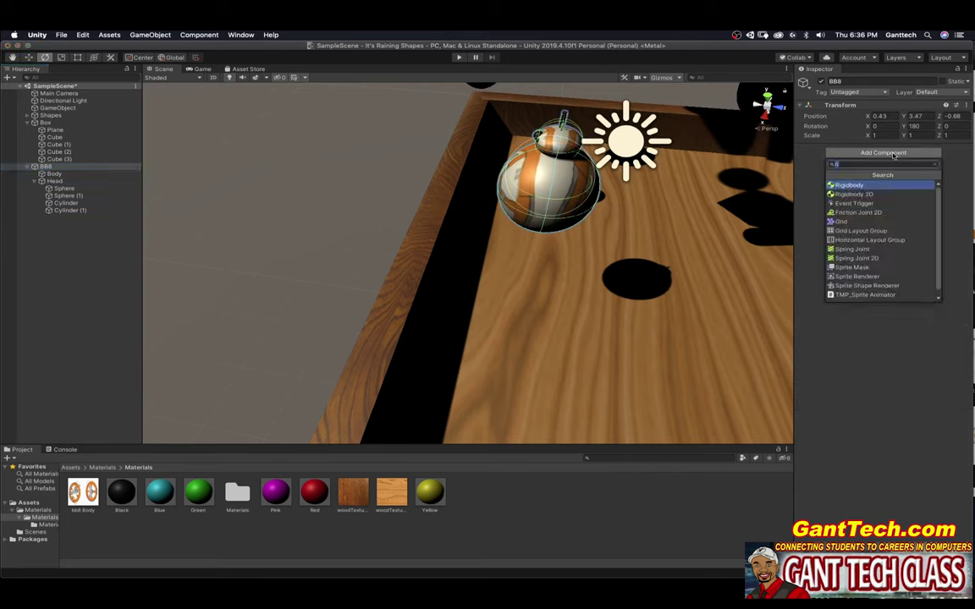
left_click(849, 186)
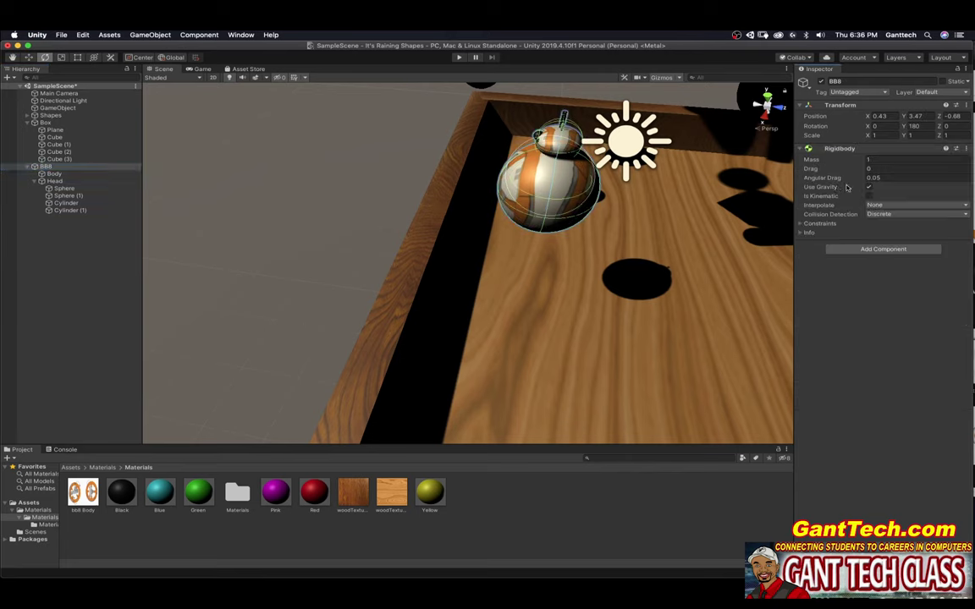
left_click(459, 57)
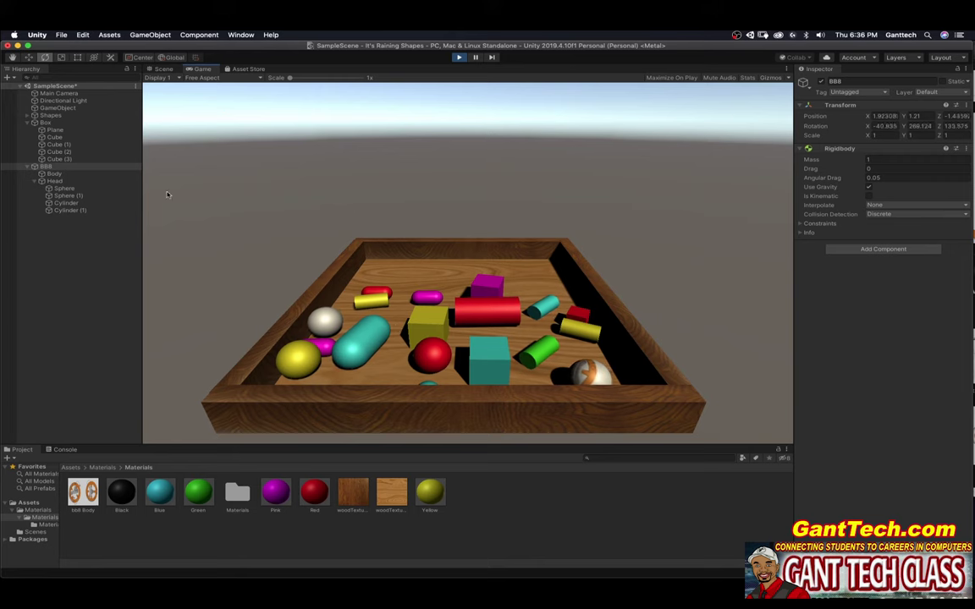
left_click(458, 57)
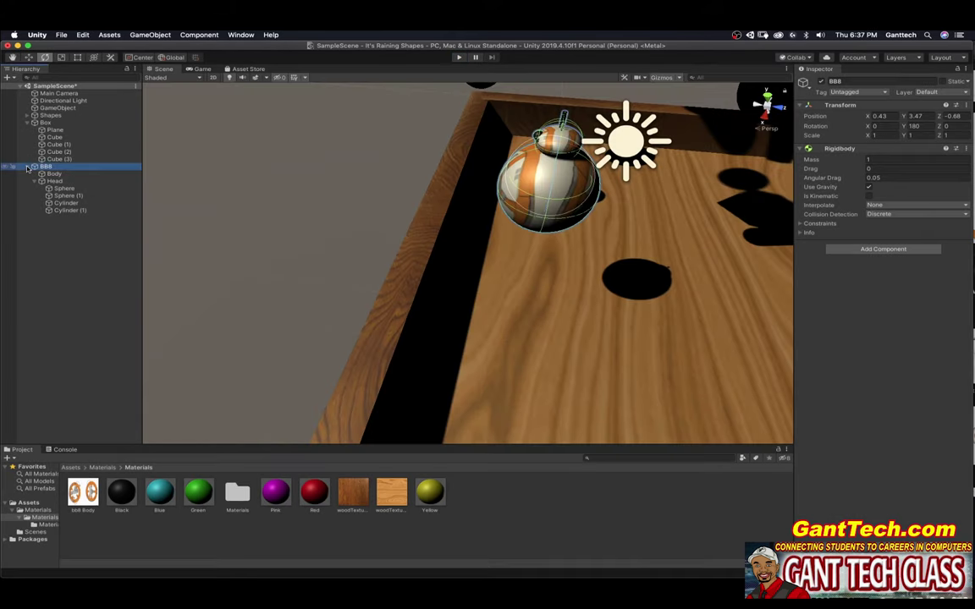
Collapse the Box and BB8 groups in the Hierarchy and create an empty object named "My own Character".
left_click(28, 123)
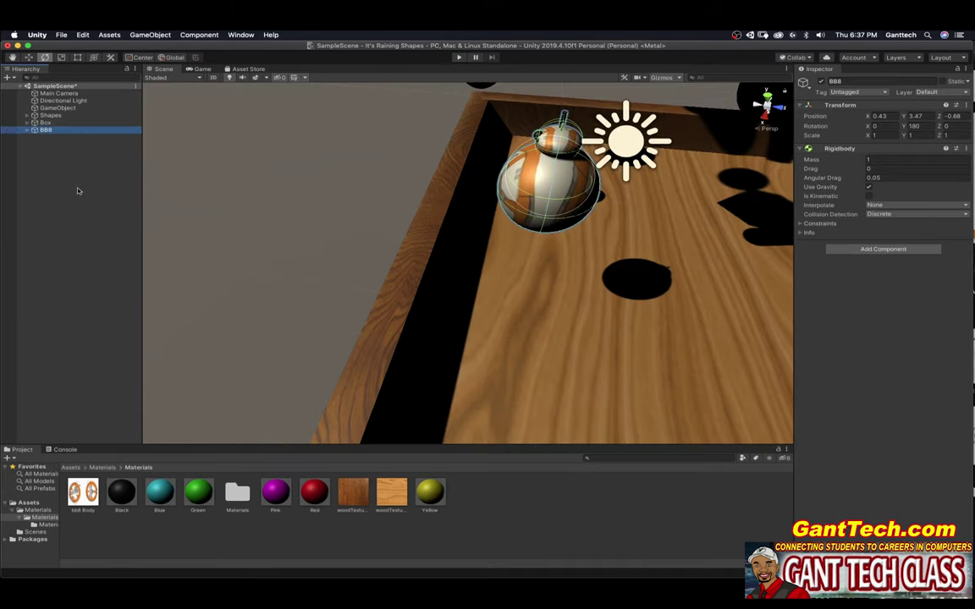
left_click(57, 145)
right_click(38, 149)
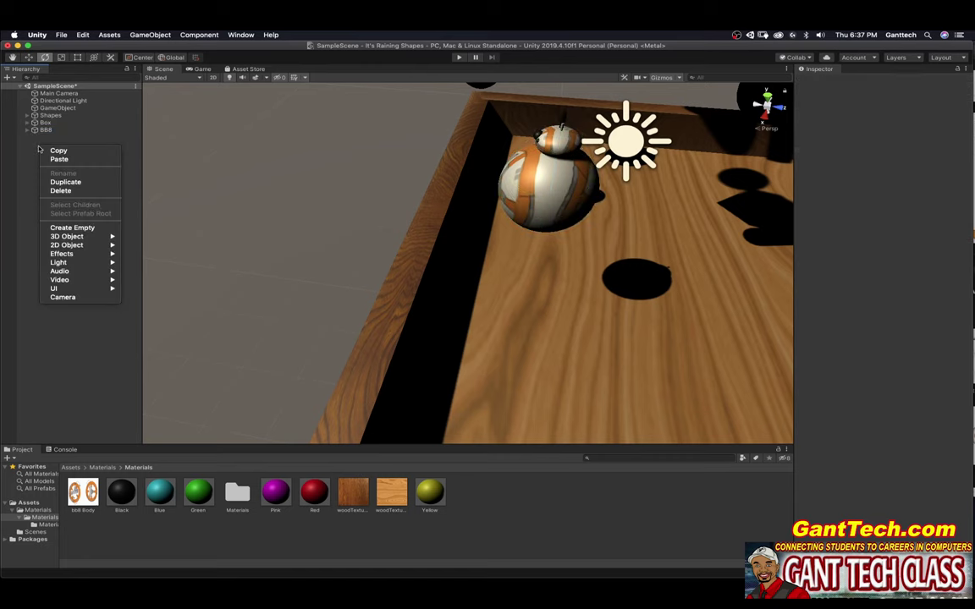
left_click(73, 228)
left_click(872, 81)
type("My")
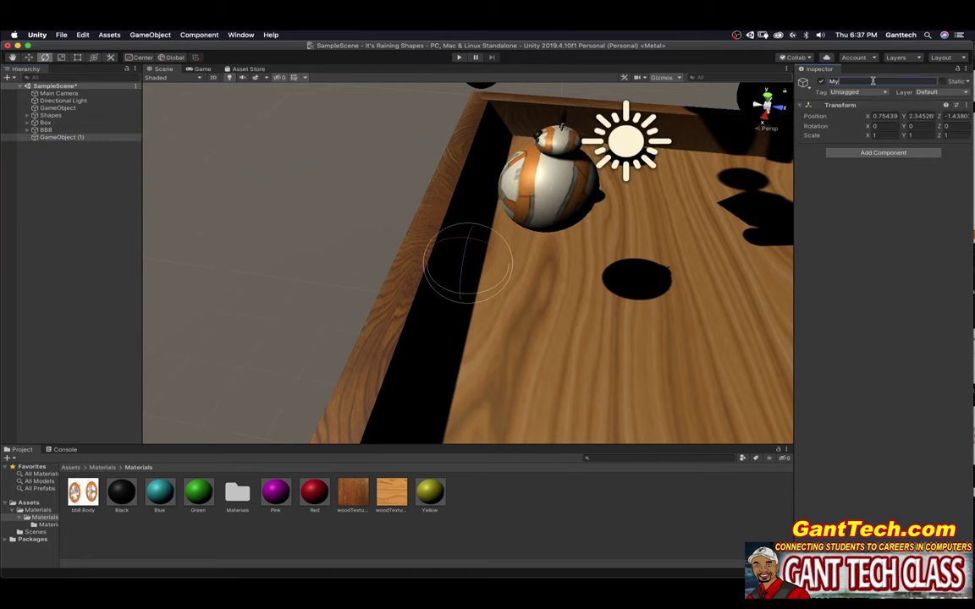
type(" own Character")
key("Return")
scroll(633, 185, "down", 5)
middle_click_drag(633, 185, 499, 204)
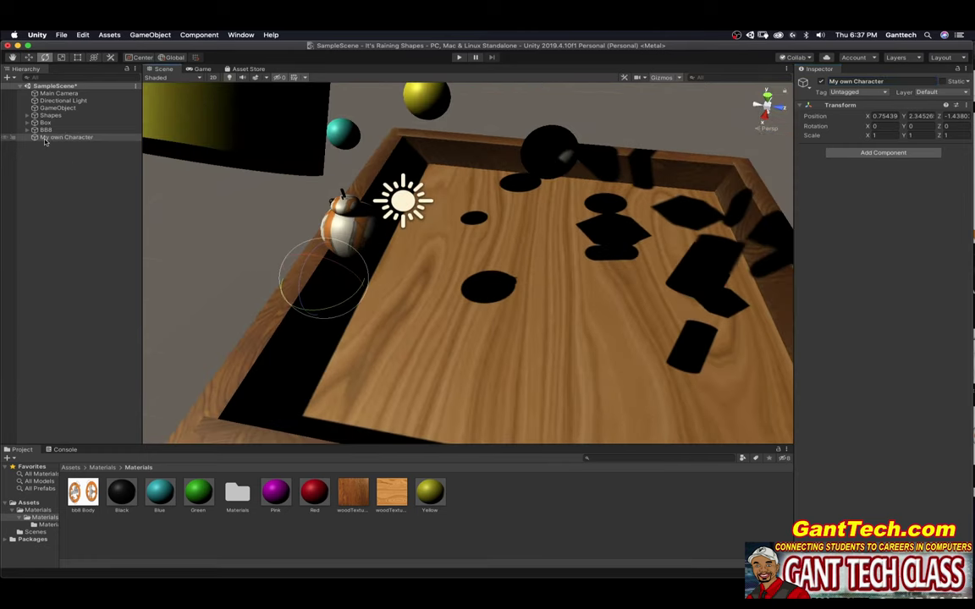
right_click(45, 142)
mouse_move(69, 241)
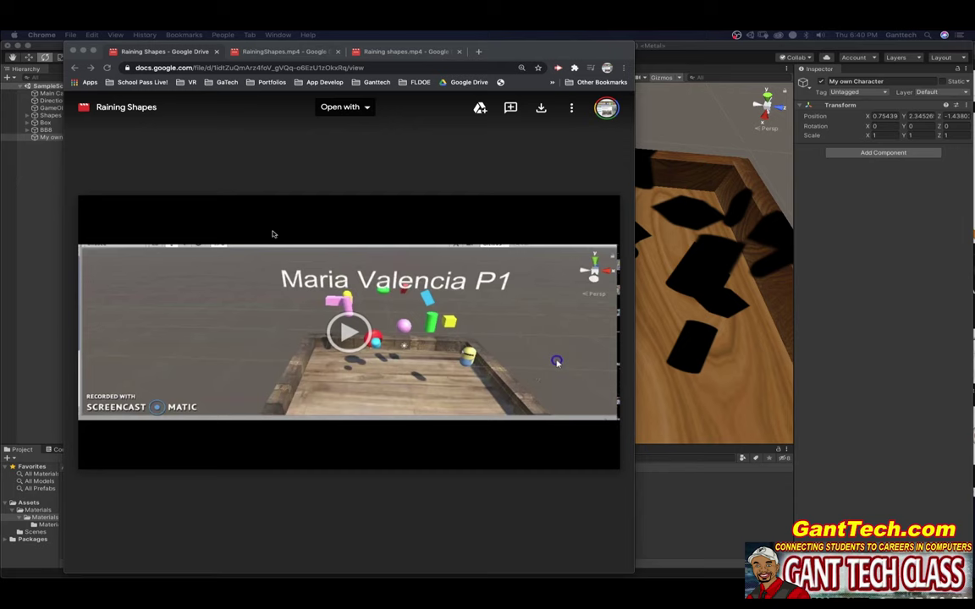
Play the three example Raining Shapes videos in Chrome, and return to Unity with the My own Character object selected.
left_click(351, 306)
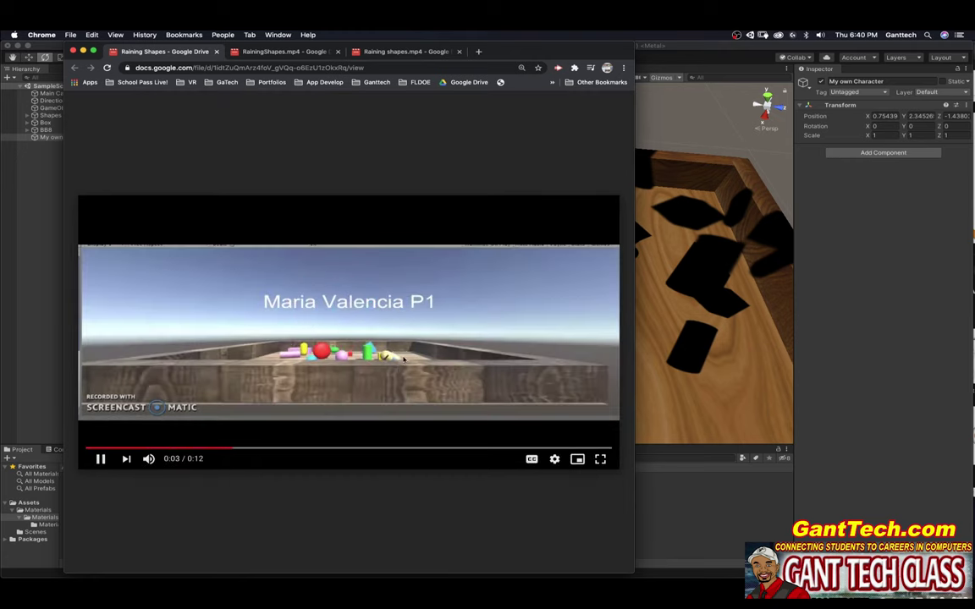
left_click(279, 52)
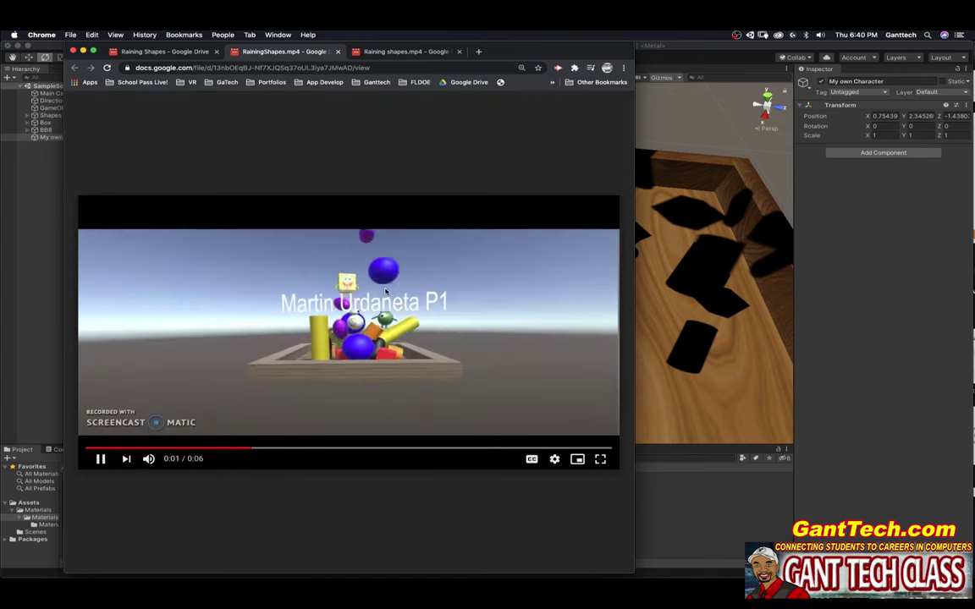
left_click(376, 51)
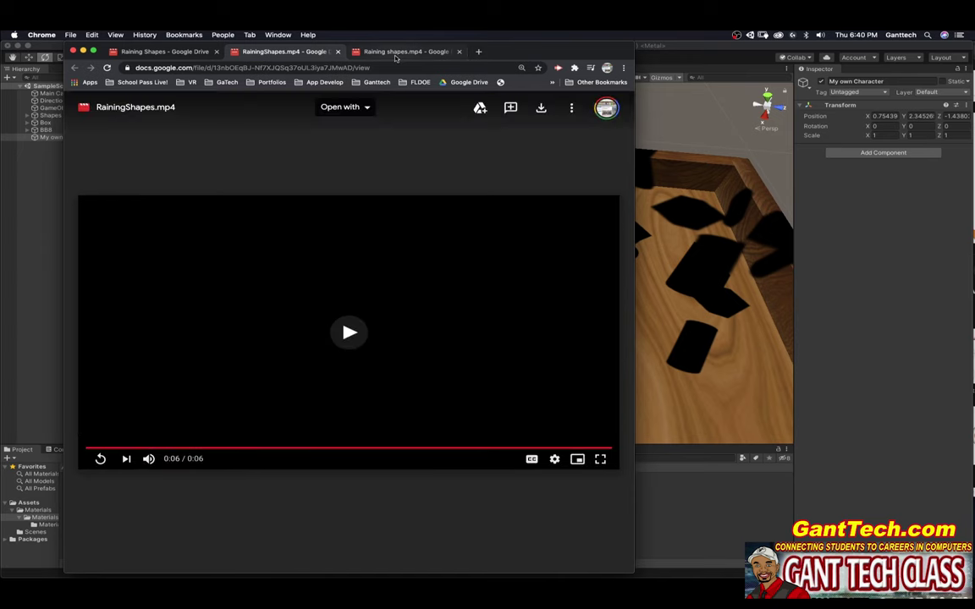
left_click(99, 459)
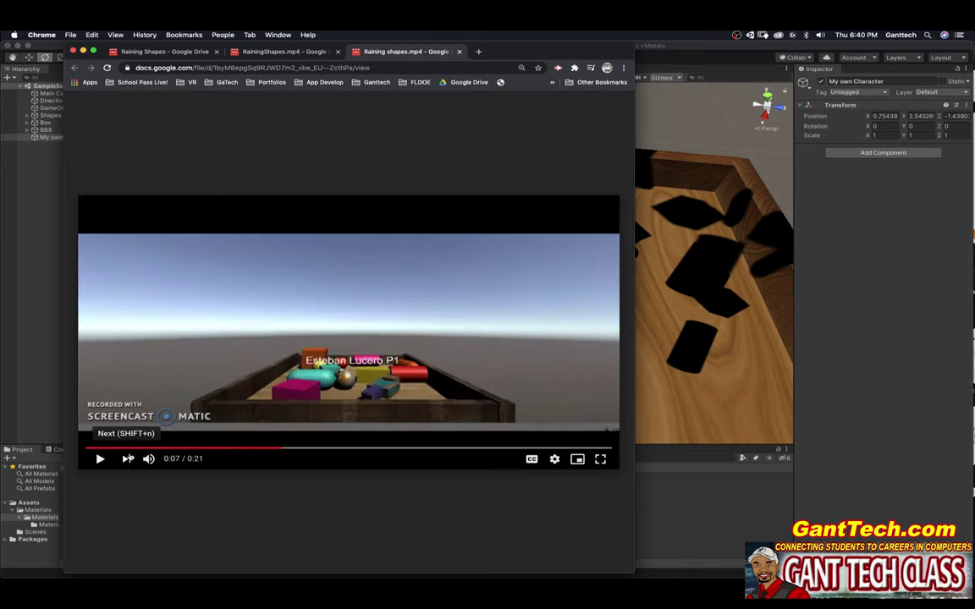
left_click(27, 344)
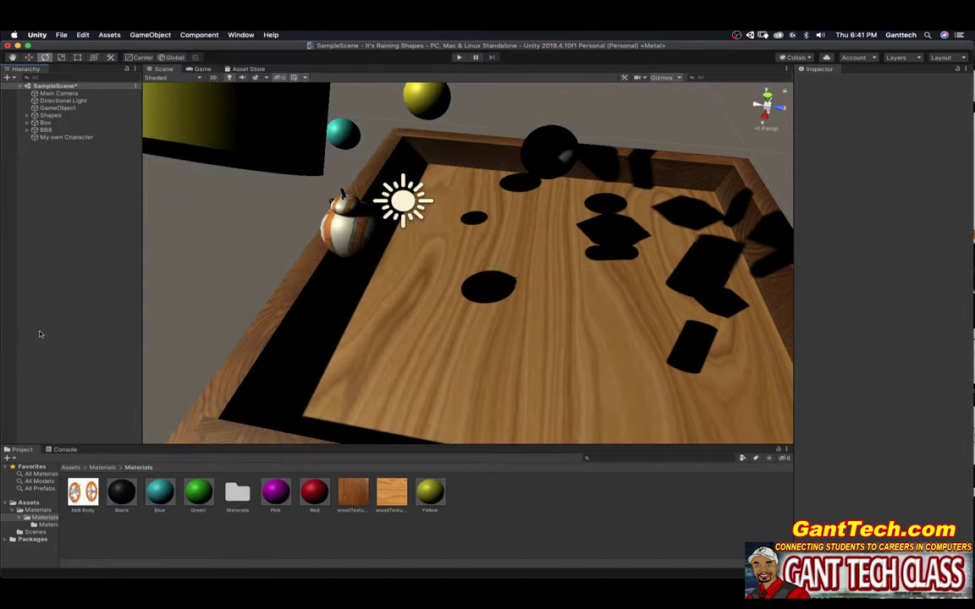
left_click(42, 137)
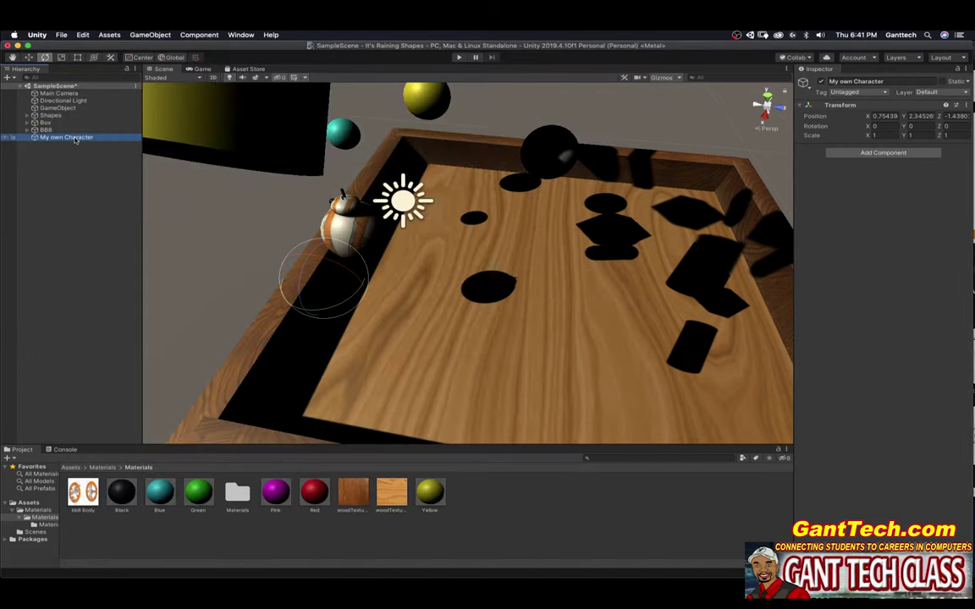
Delete the My own Character object, create an empty object named MyCharacter in its place, and bring up its 3D object creation options.
key("super+BackSpace")
right_click(48, 154)
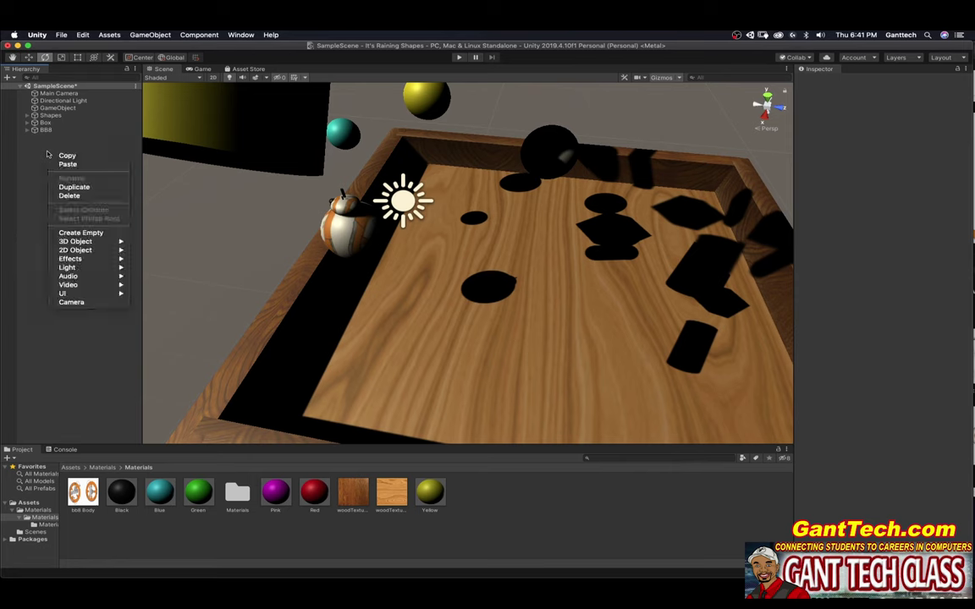
left_click(72, 234)
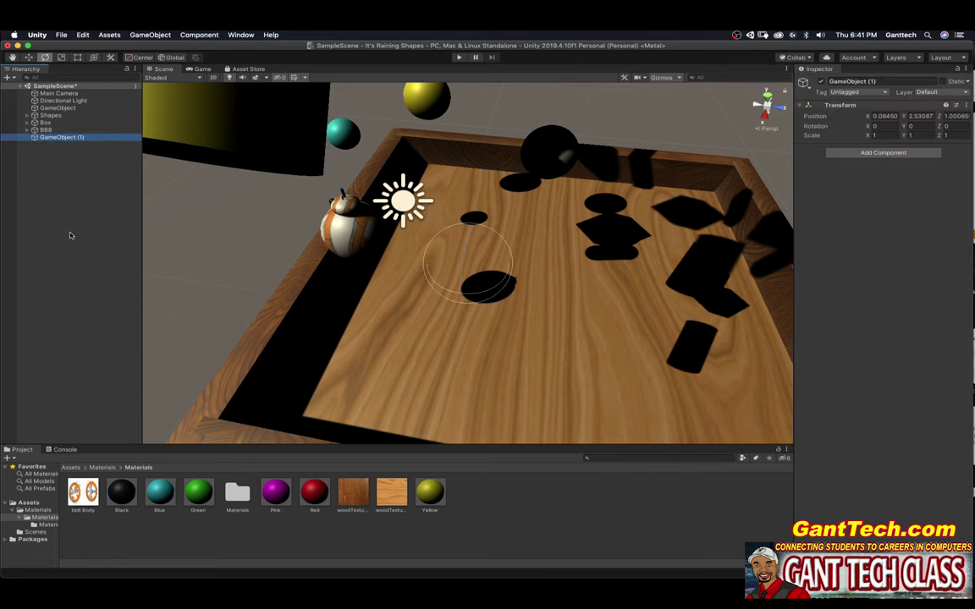
left_click(863, 81)
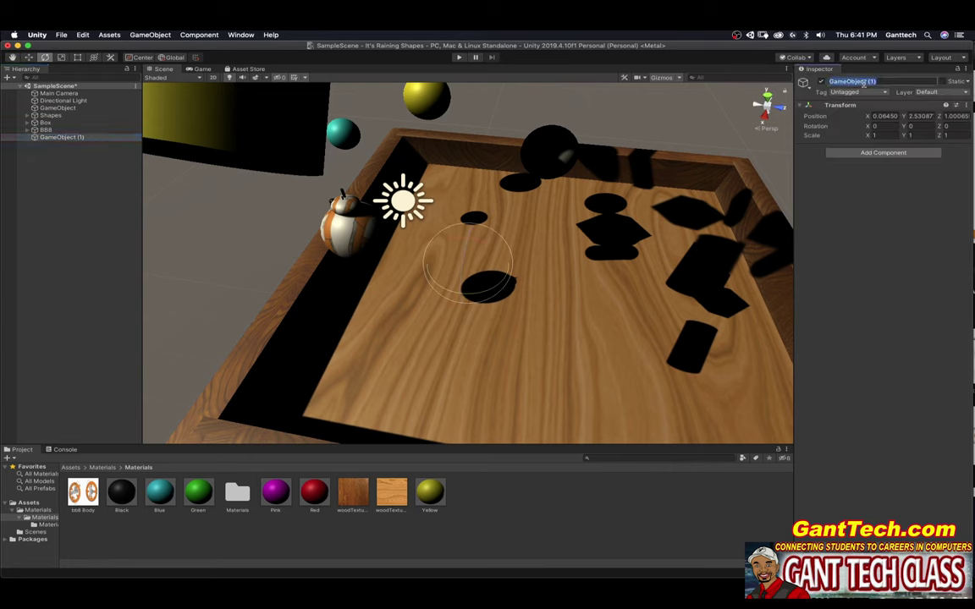
type("MyCharacter")
right_click(51, 136)
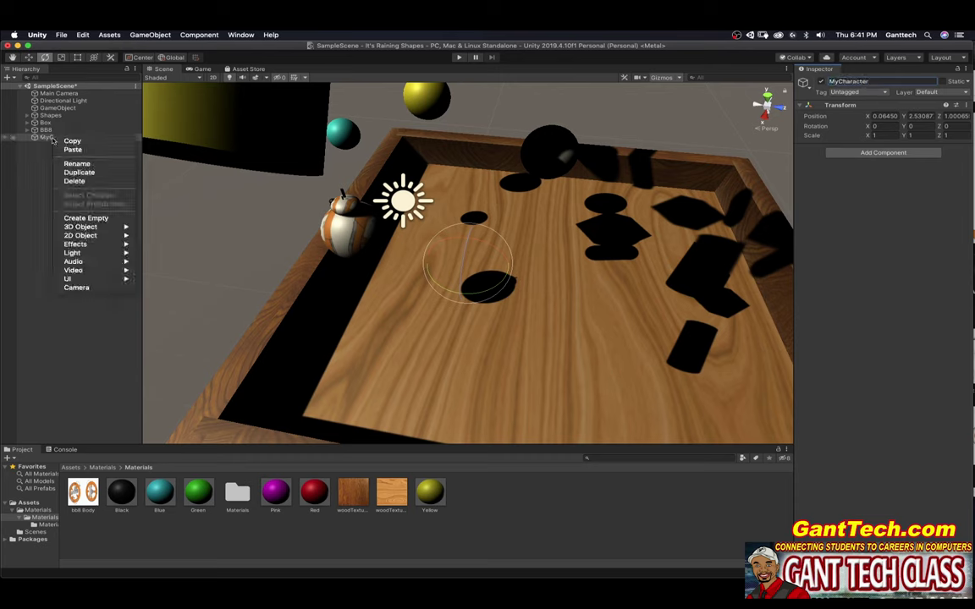
mouse_move(88, 227)
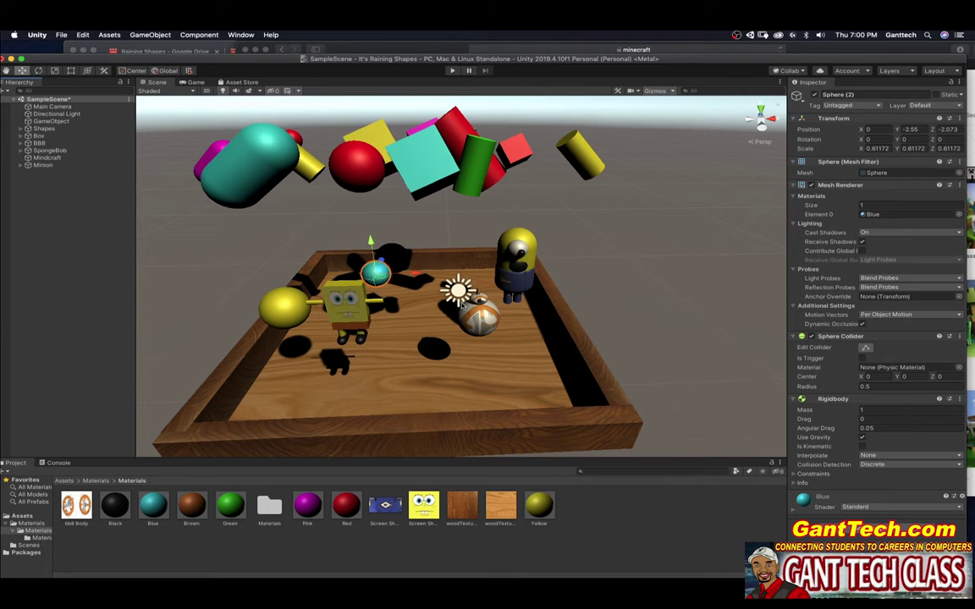
Add a second Directional Light to the scene to brighten the characters and the box, and clear the selection.
right_click(55, 218)
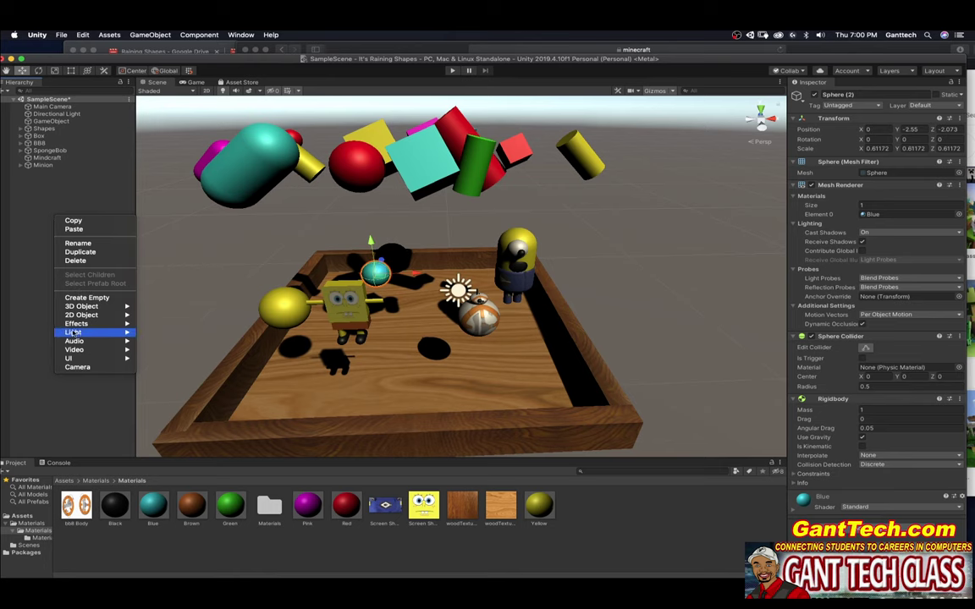
mouse_move(78, 336)
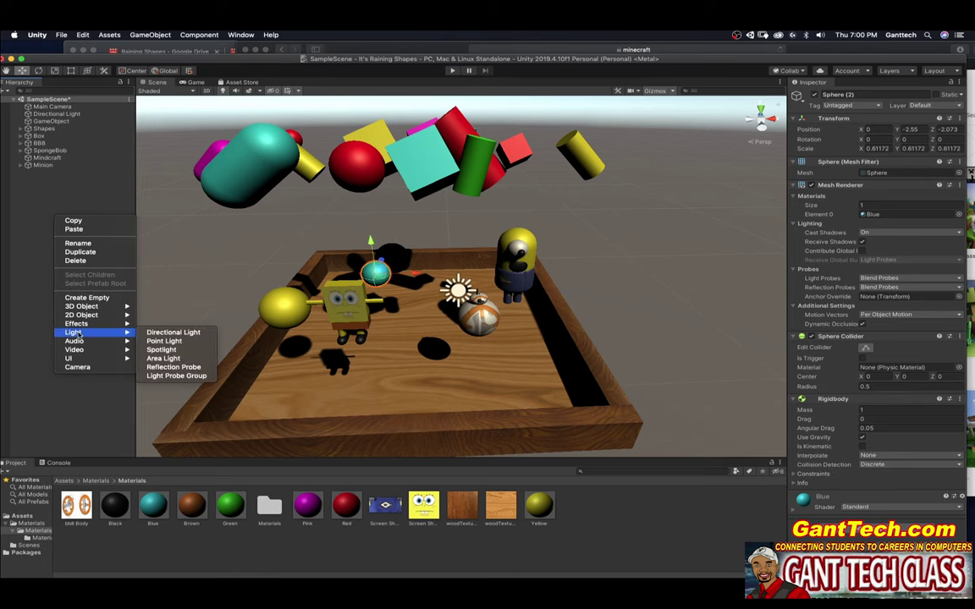
left_click(173, 332)
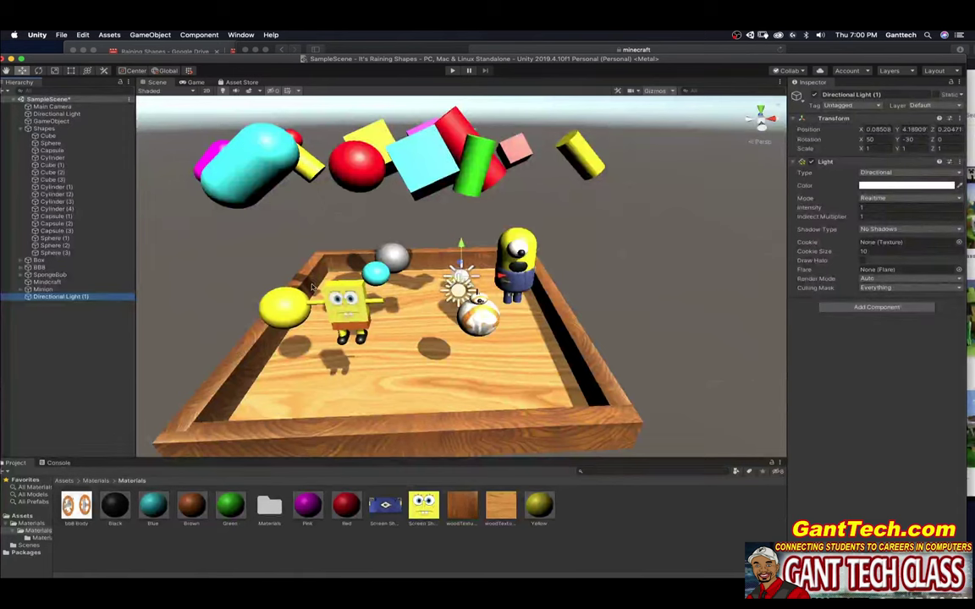
left_click(73, 304)
Run the scene to watch the shapes and the custom characters fall into the wooden box under the added light.
scroll(395, 286, "down", 5)
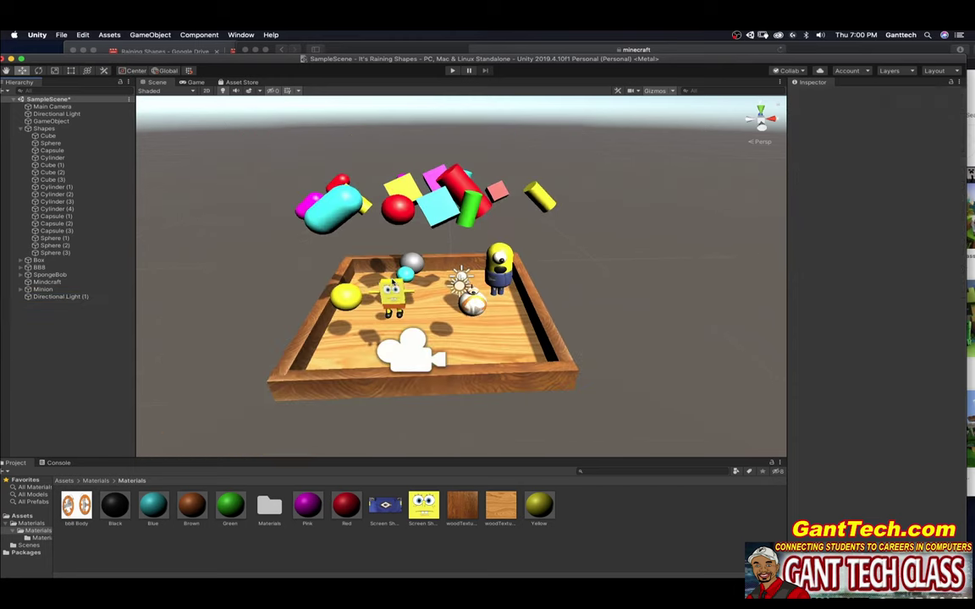
scroll(392, 284, "up", 5)
scroll(393, 283, "up", 1)
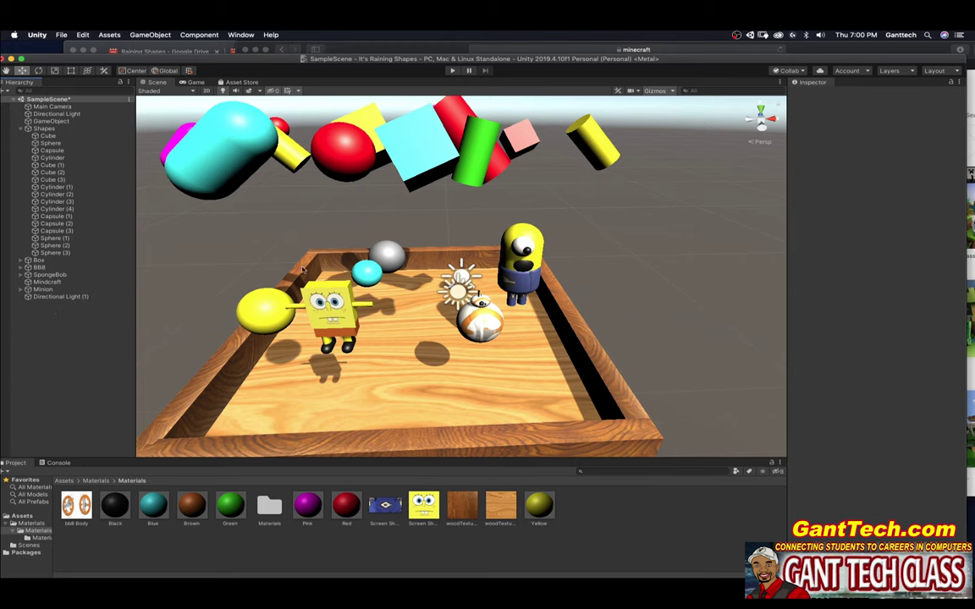
left_click(453, 71)
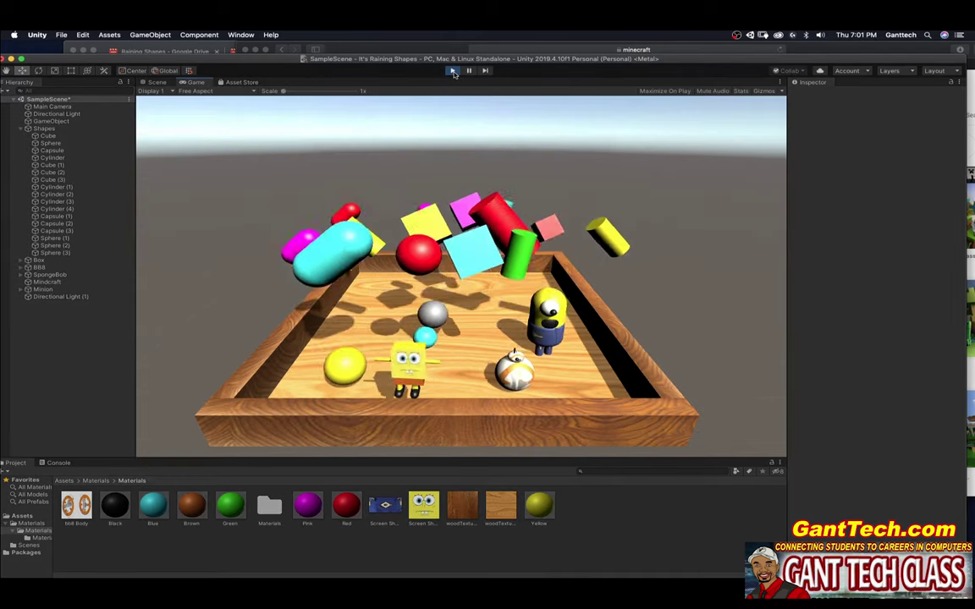